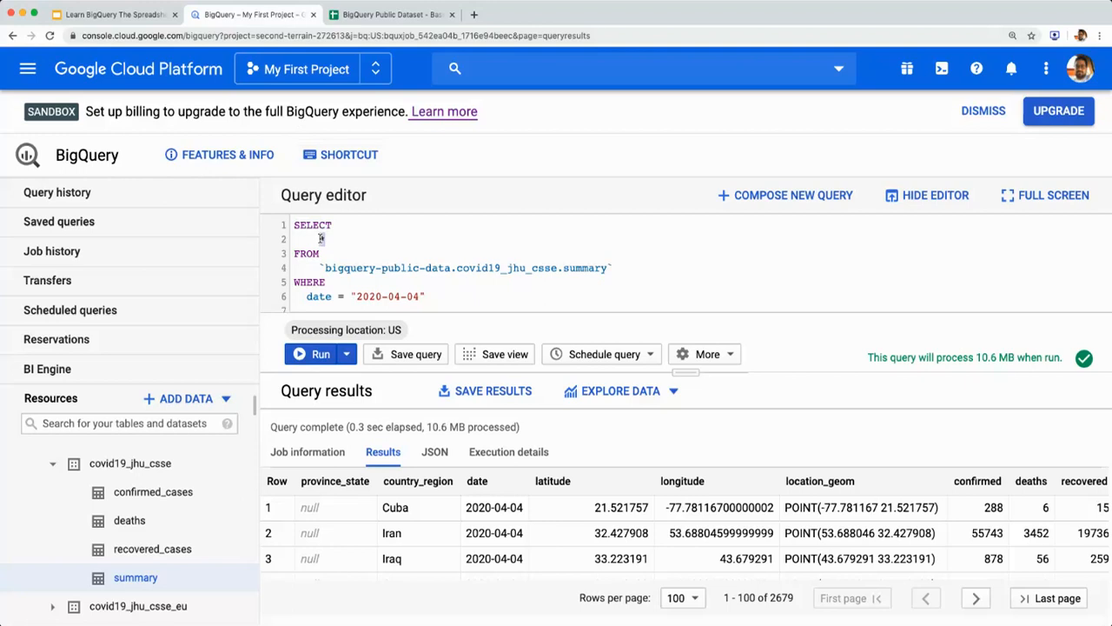
Step: Review the summary query's source table and date condition, and view the Mathematical Functions slide in the presentation
double_click(307, 254)
left_click_drag(319, 265, 624, 274)
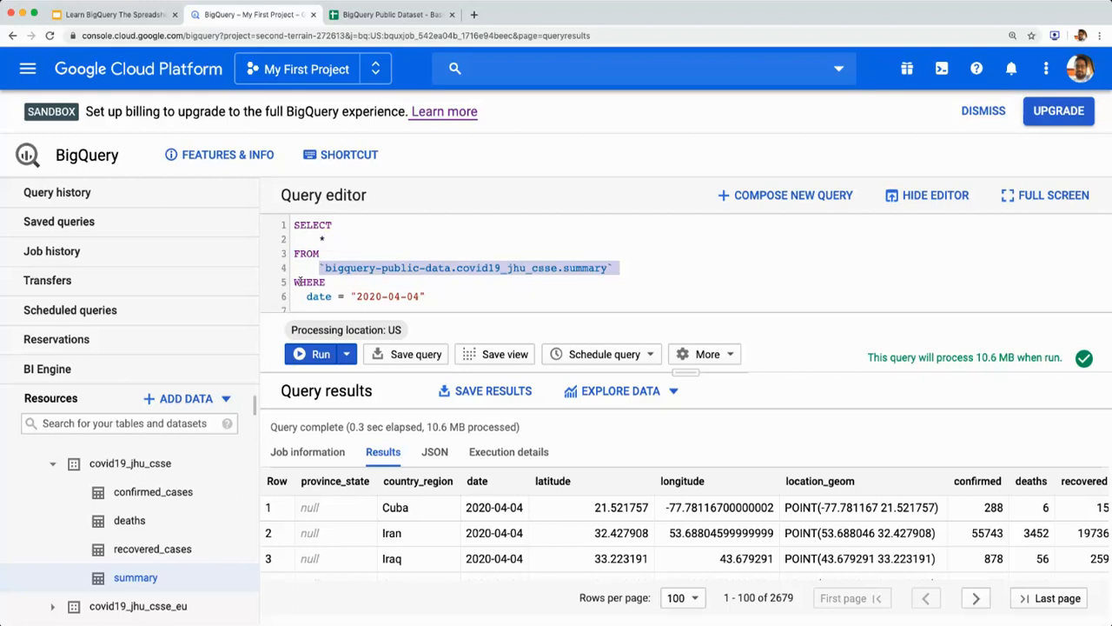
double_click(297, 282)
left_click_drag(306, 296, 422, 297)
left_click(456, 298)
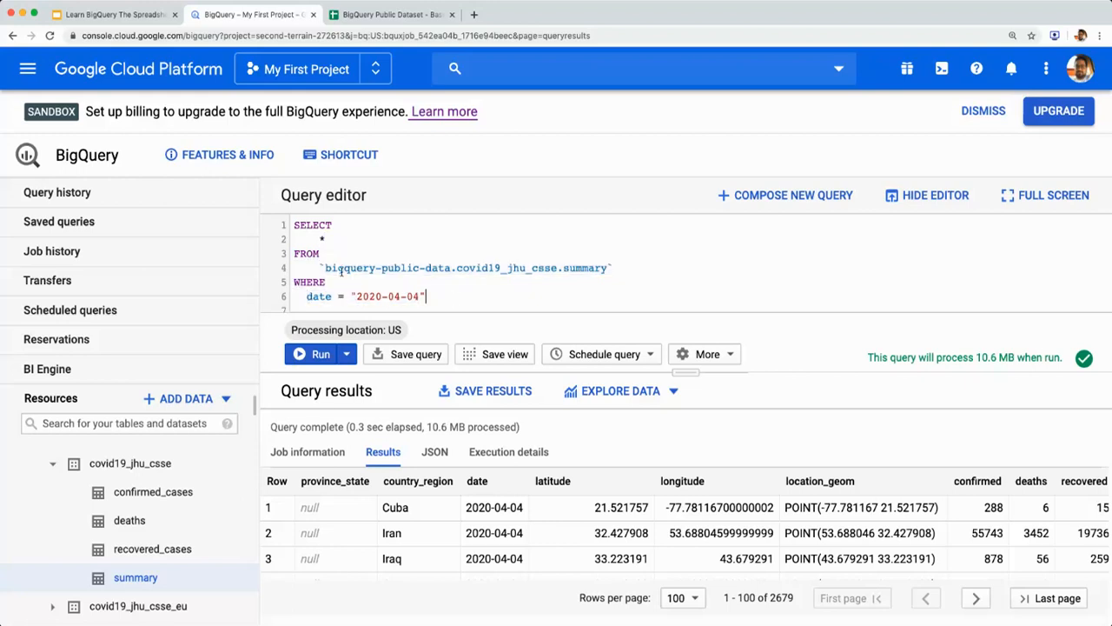
left_click_drag(320, 267, 616, 268)
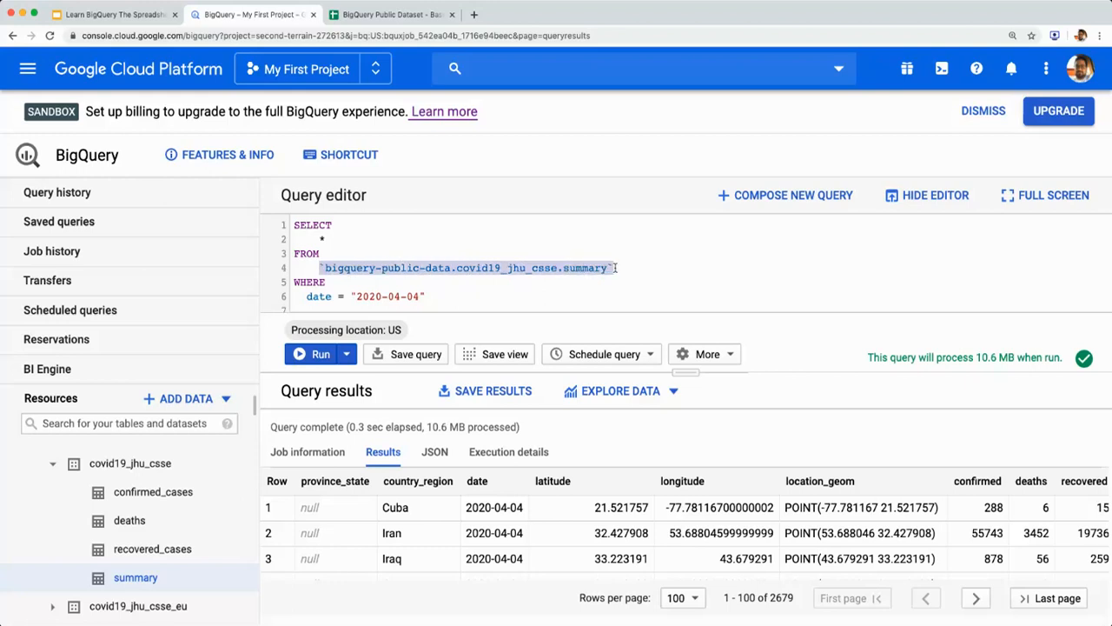
left_click(559, 289)
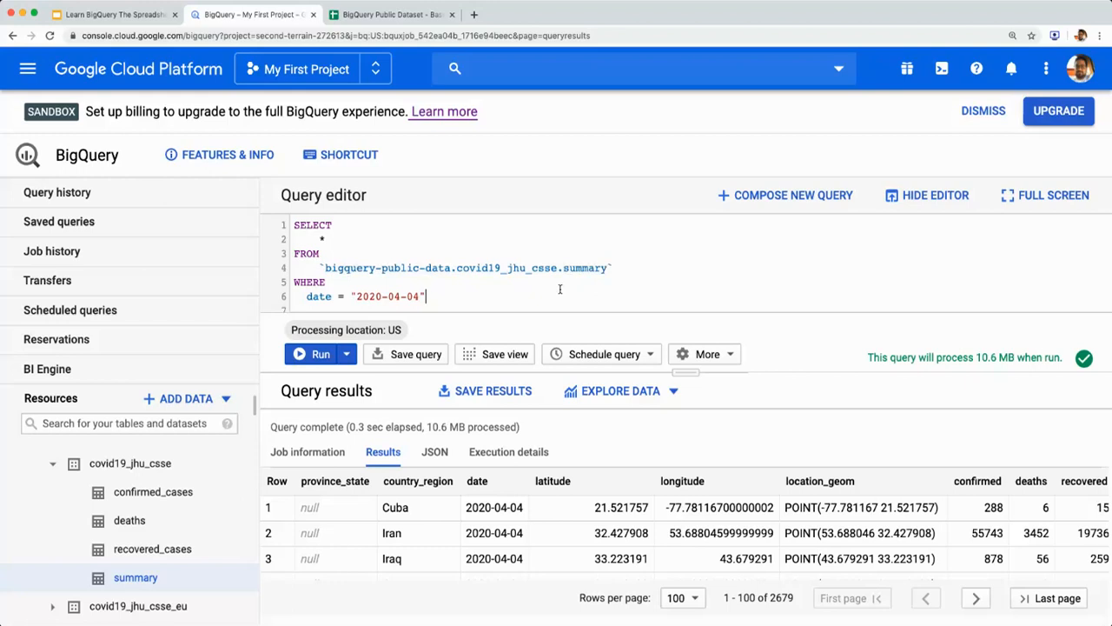
left_click(85, 15)
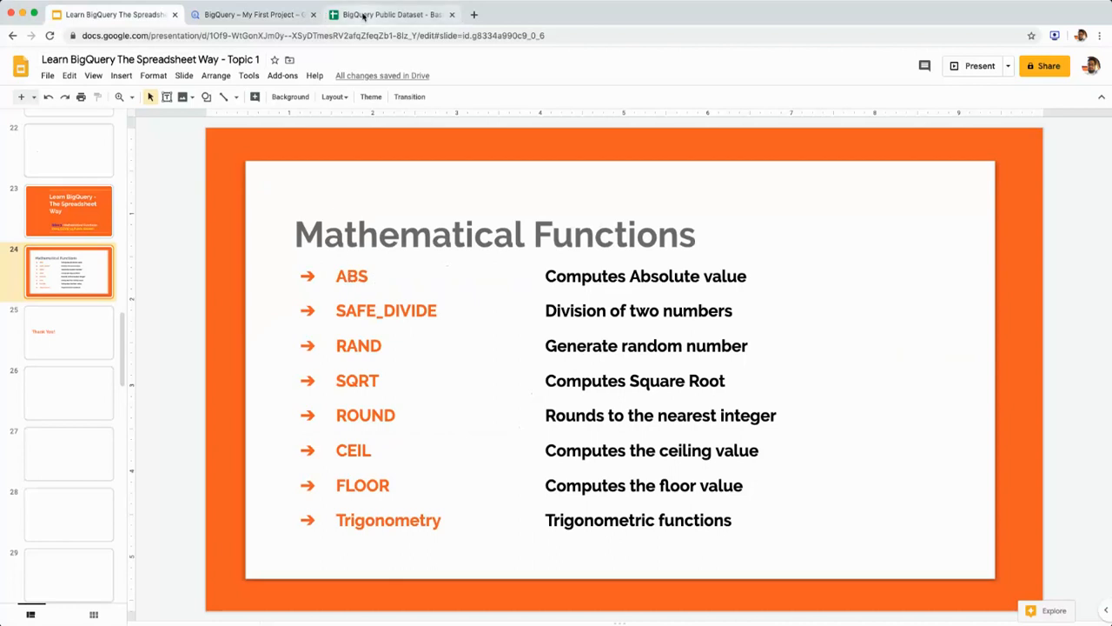
Step: Switch to the BigQuery Public Dataset spreadsheet and insert one empty column directly after the longitude column
left_click(363, 15)
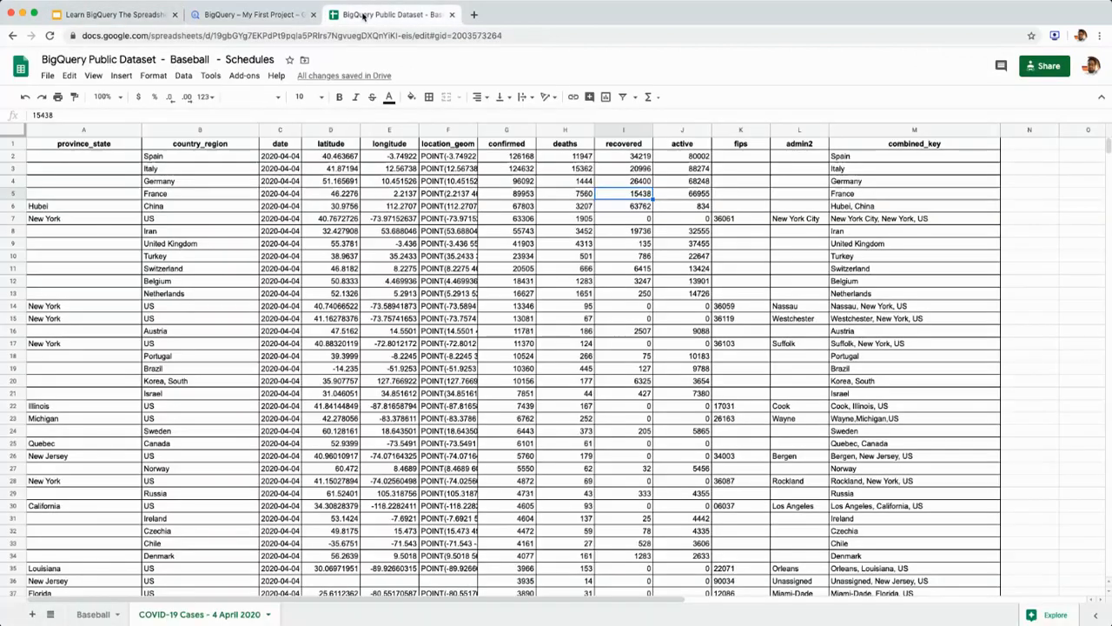
right_click(383, 132)
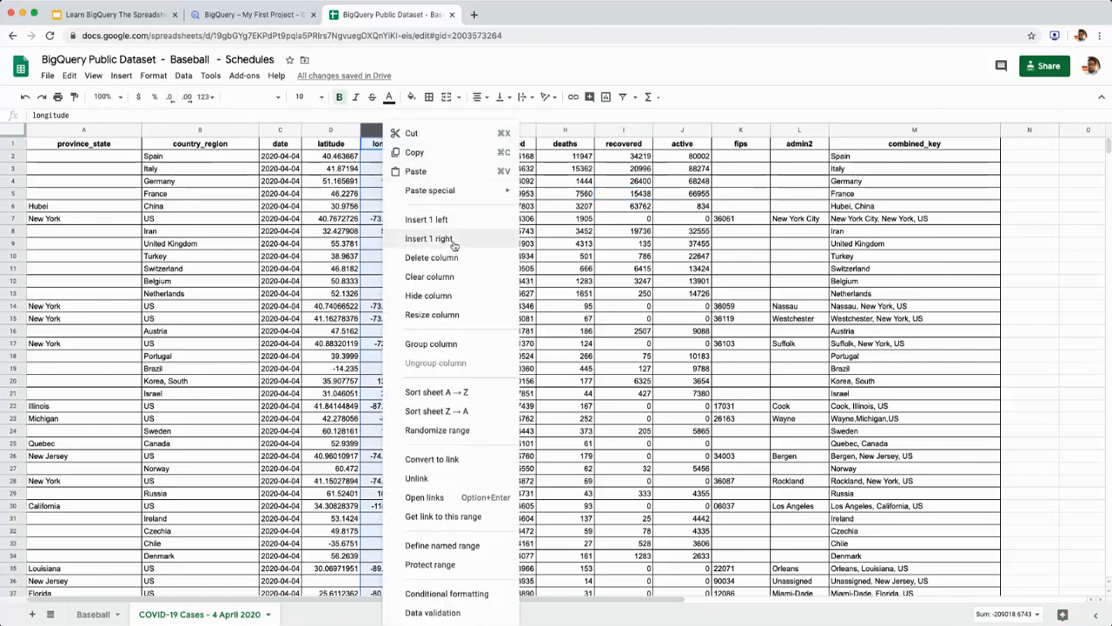
left_click(429, 238)
Step: Enter =abs(E2) in F2 to get the absolute longitude and fill the formula down to F13
left_click(432, 159)
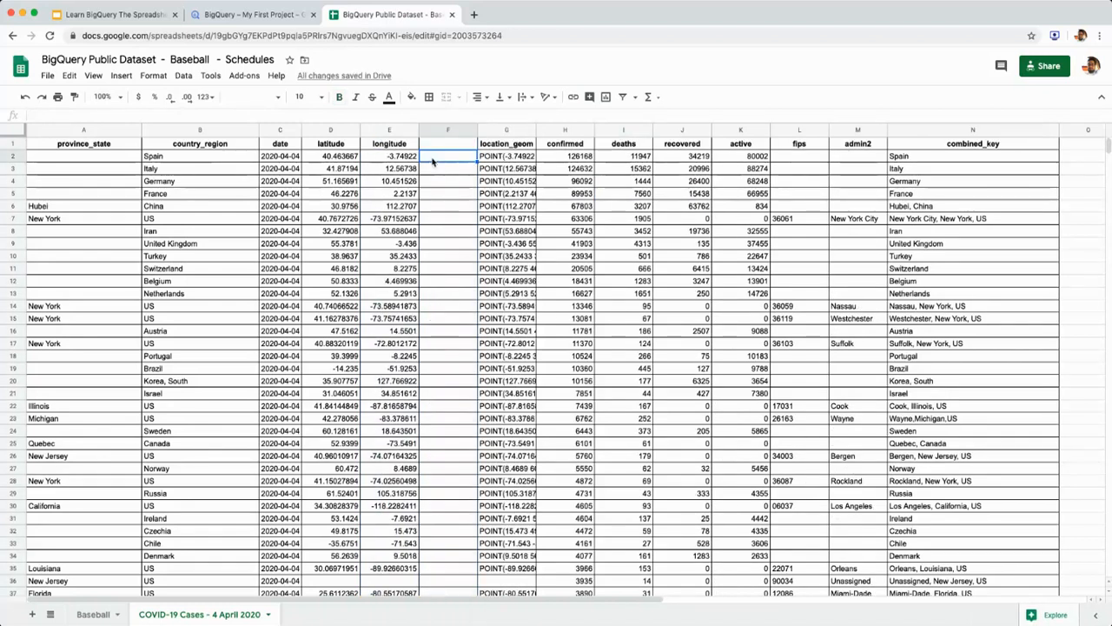
type("=abs(E2")
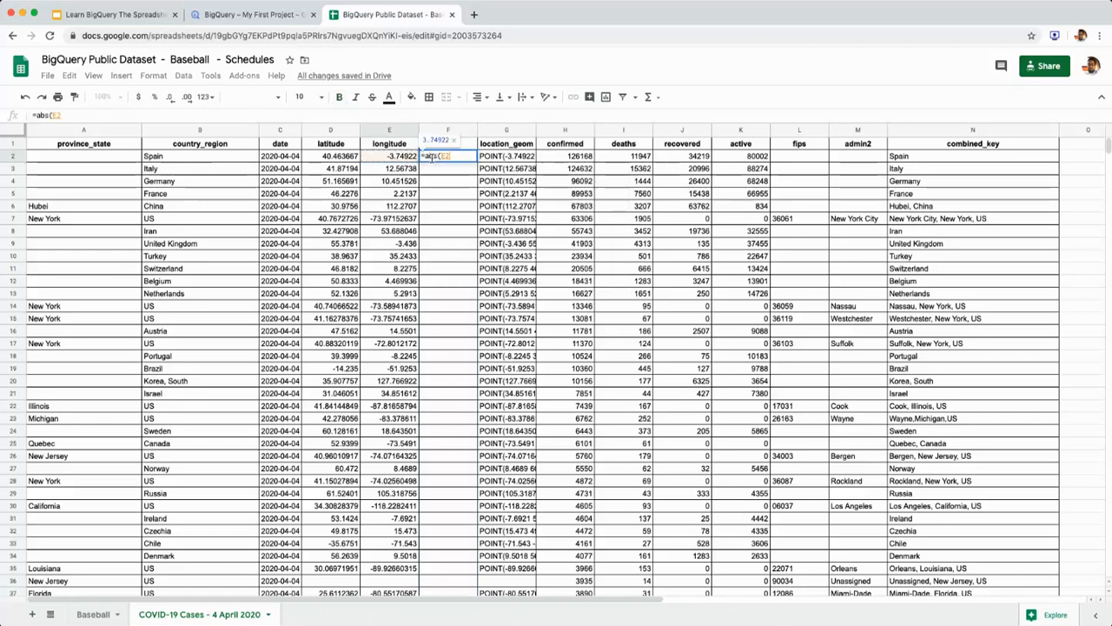
type(")")
key("Return")
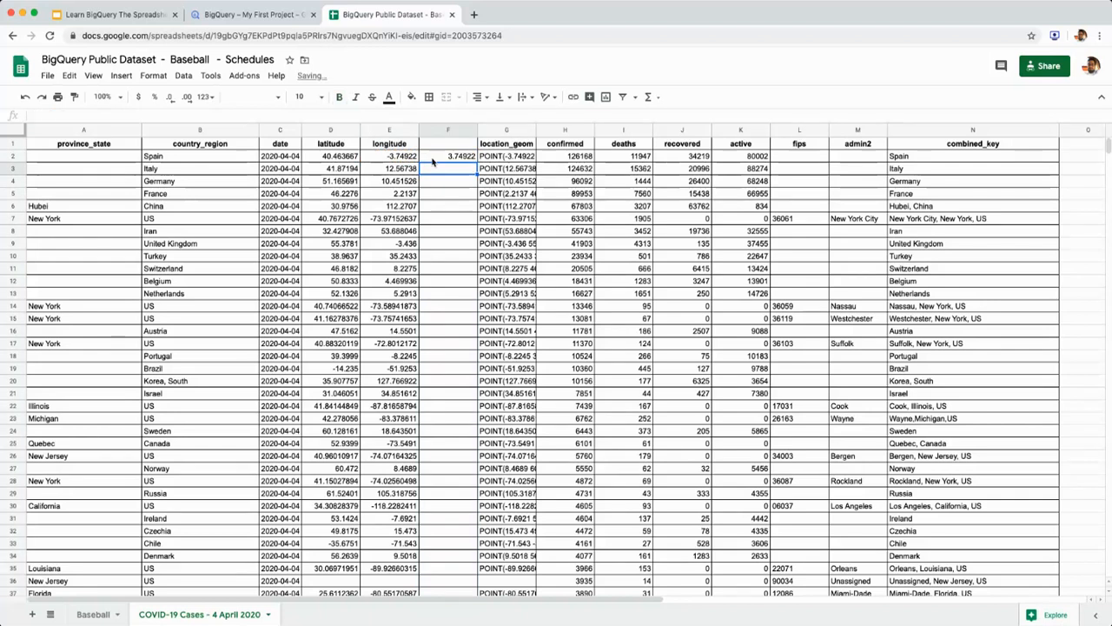
left_click(434, 157)
left_click_drag(476, 162, 470, 295)
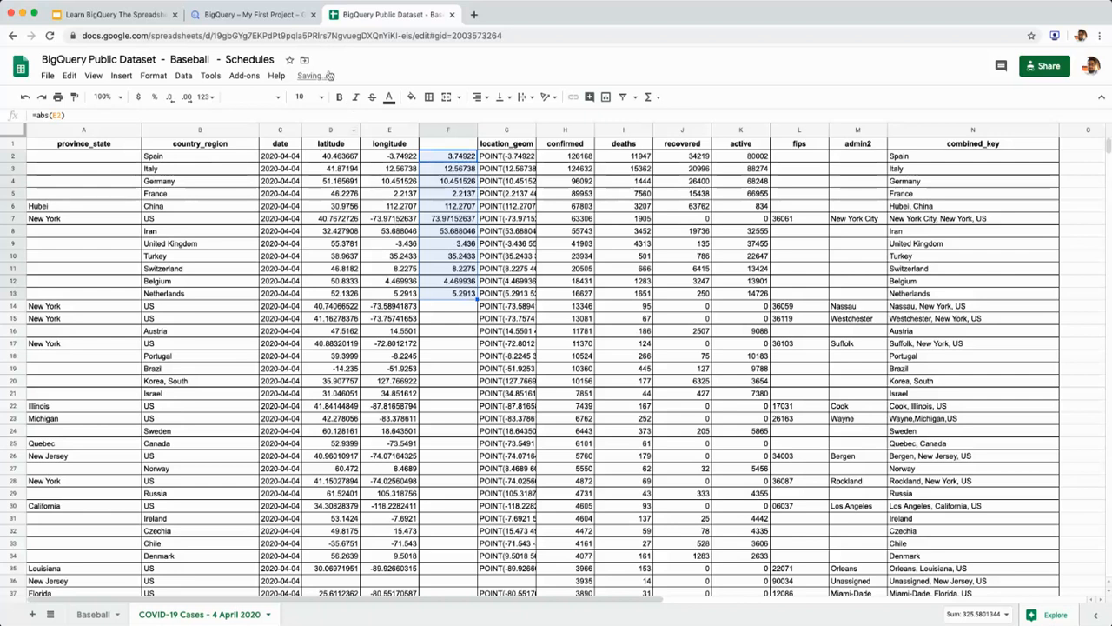
Step: Switch to the BigQuery console and replace the asterisk in the SELECT clause with province_state followed by a comma
left_click(241, 15)
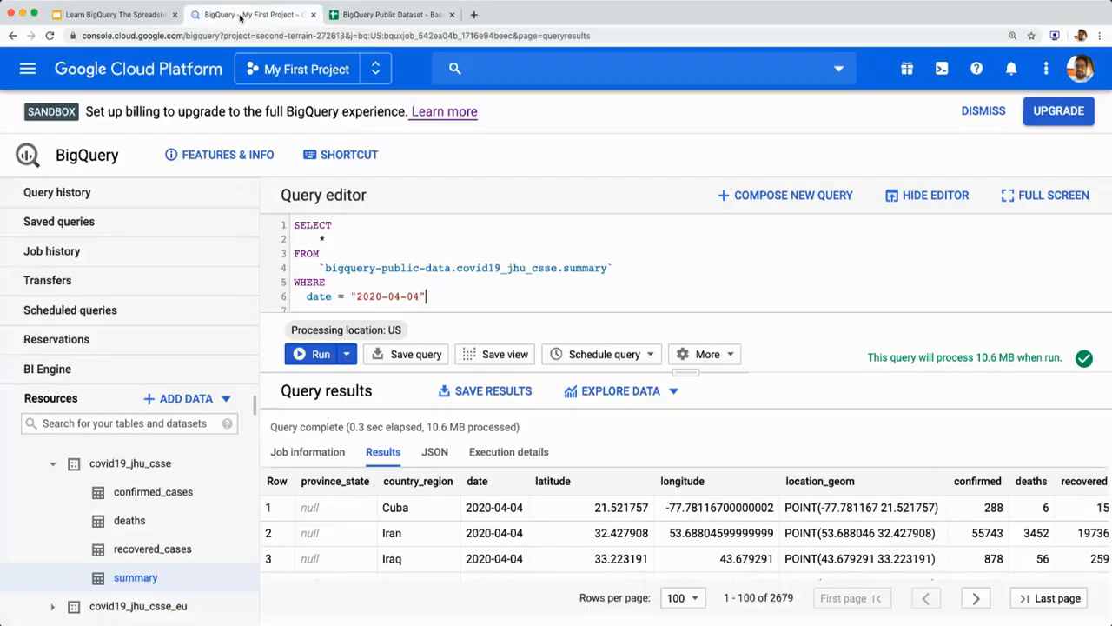
double_click(337, 238)
type("provide")
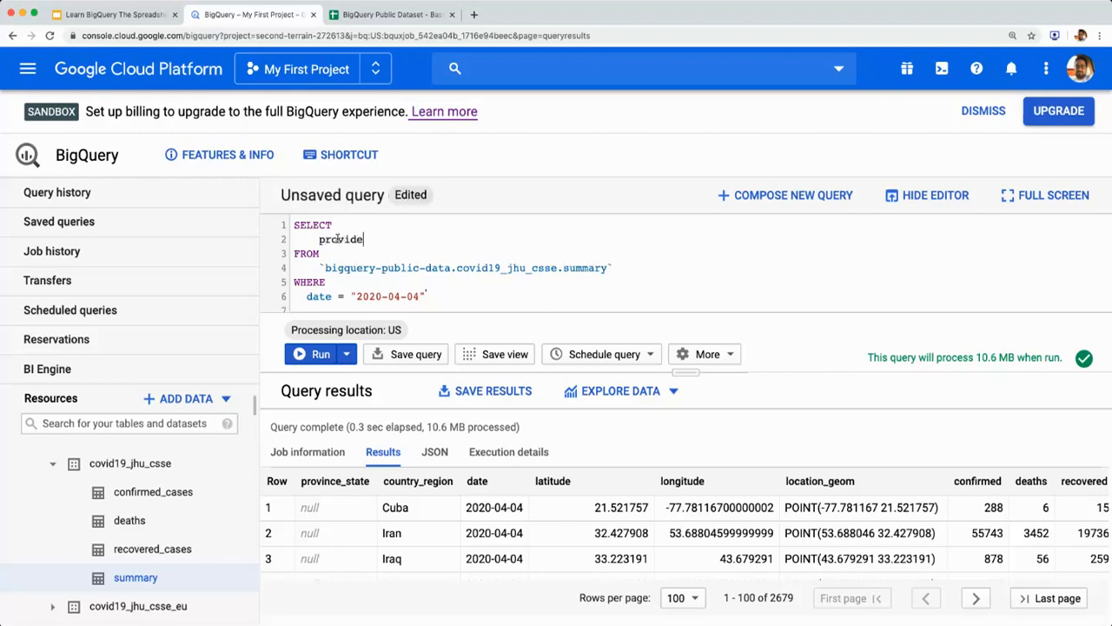
key("BackSpace")
key("BackSpace")
type("nce_sta")
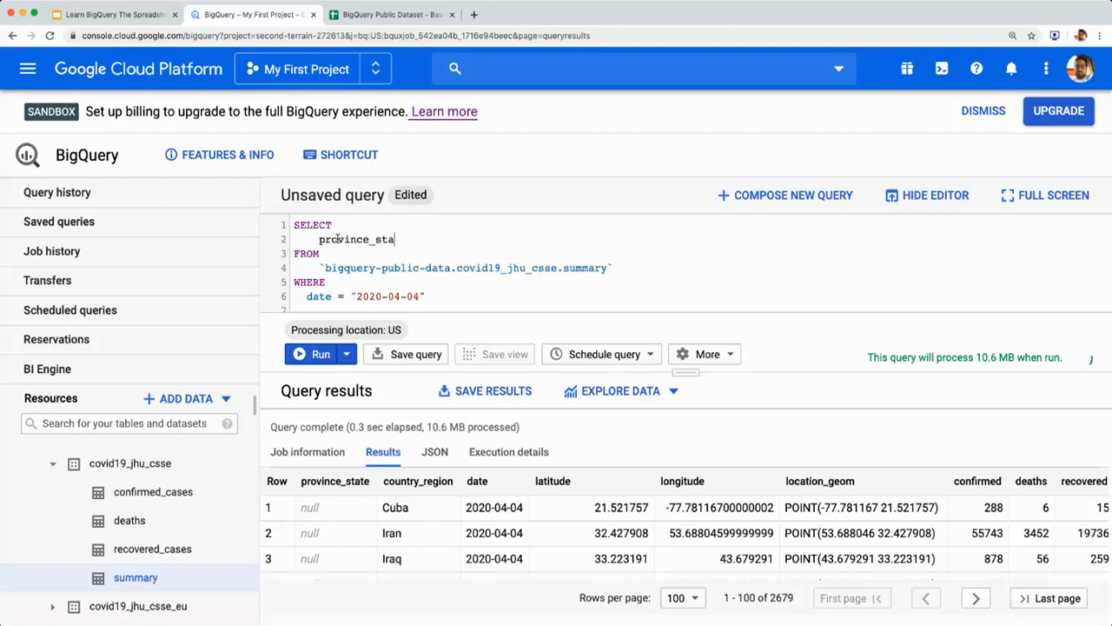
type("te,")
Step: Add country_region and longitude on separate lines of the SELECT list, each ending with a comma
key("Return")
type("country_reg")
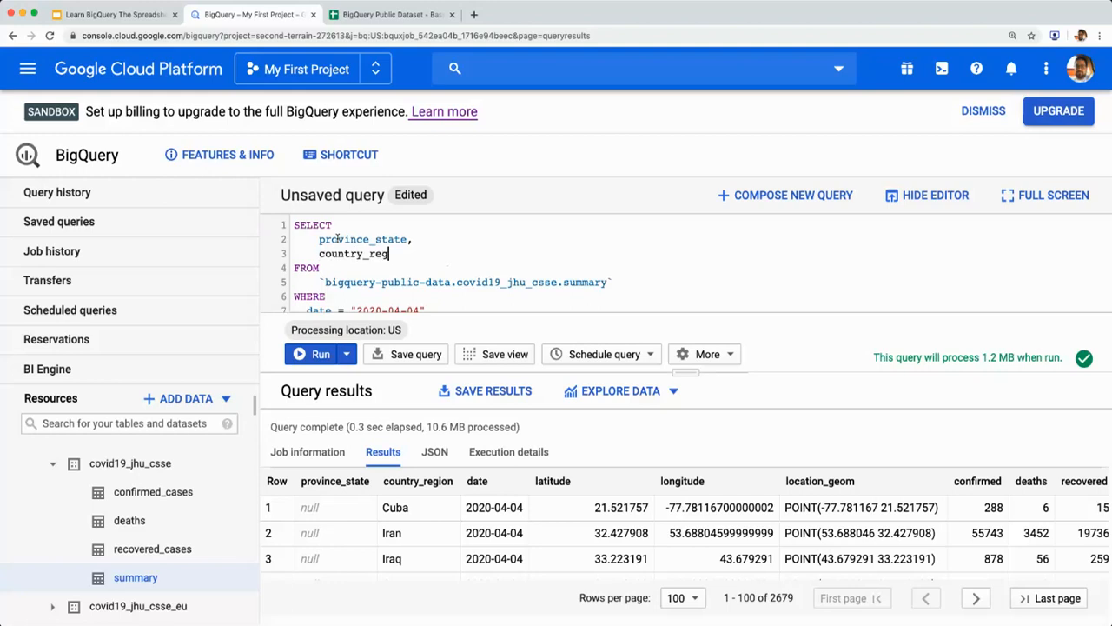
type("ion,")
key("Return")
type("1ongitude")
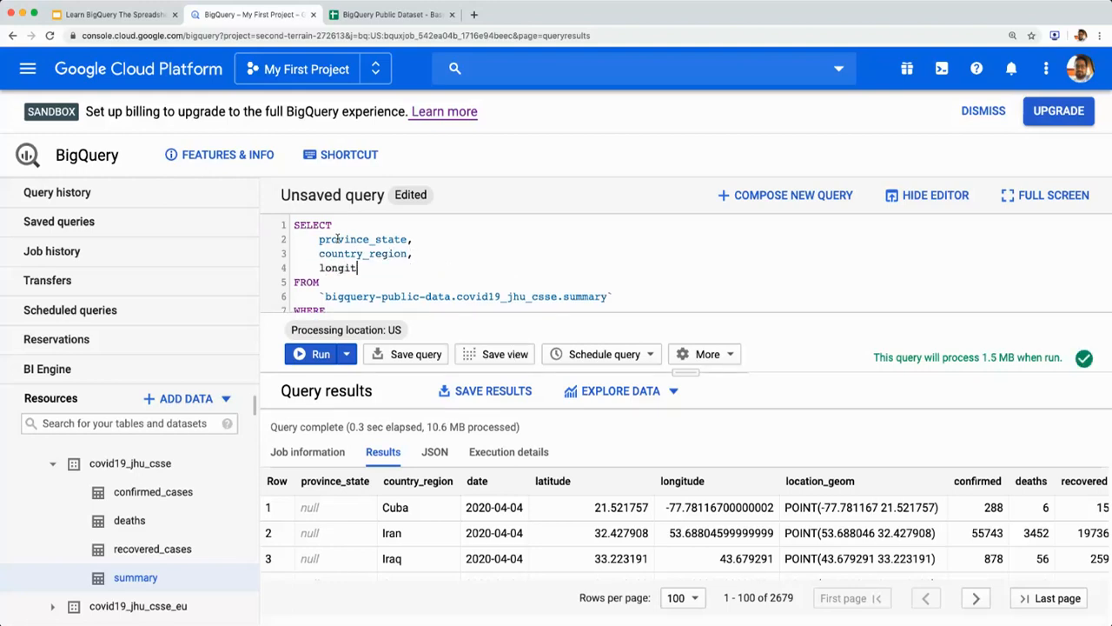
type(",")
Step: Add ABS(longitude) AS abs_longitude as the last column of the SELECT list
key("Return")
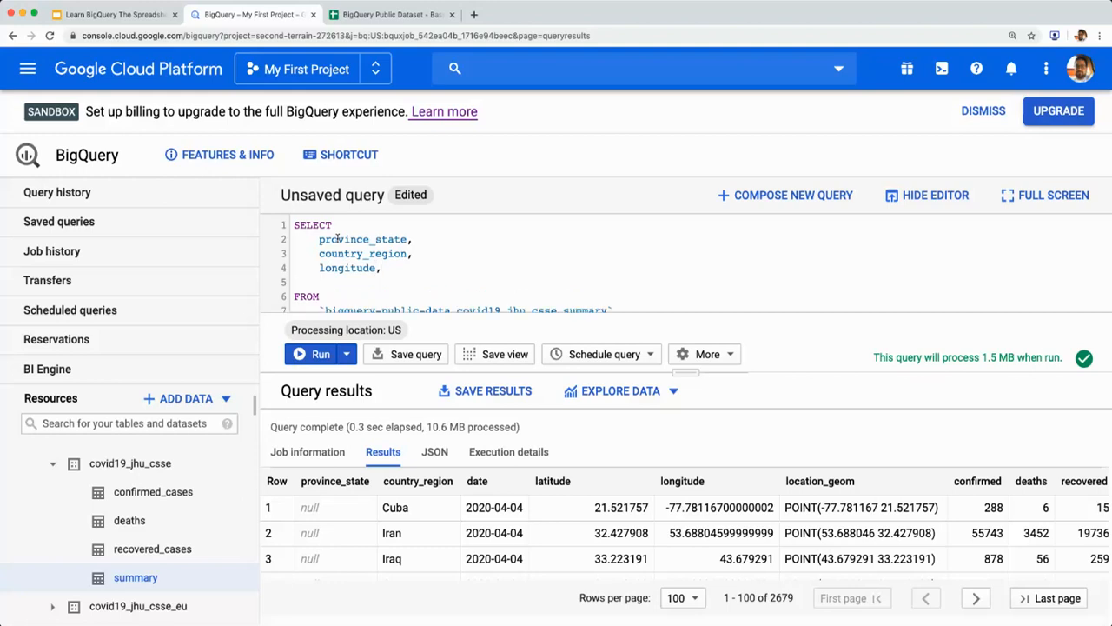
type("ABS(")
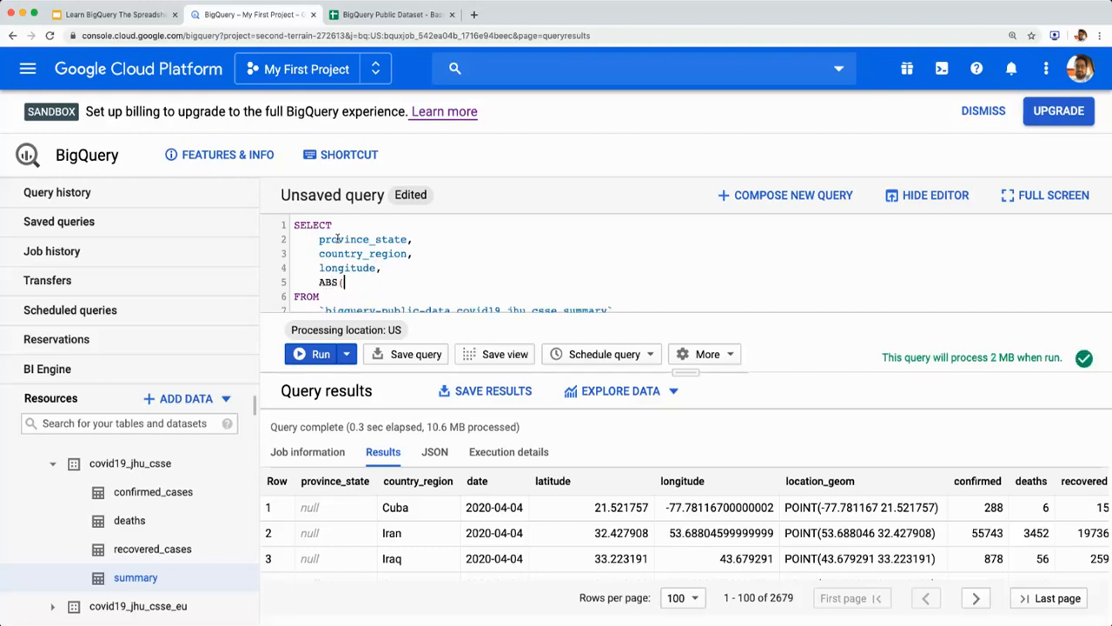
type("longitude)")
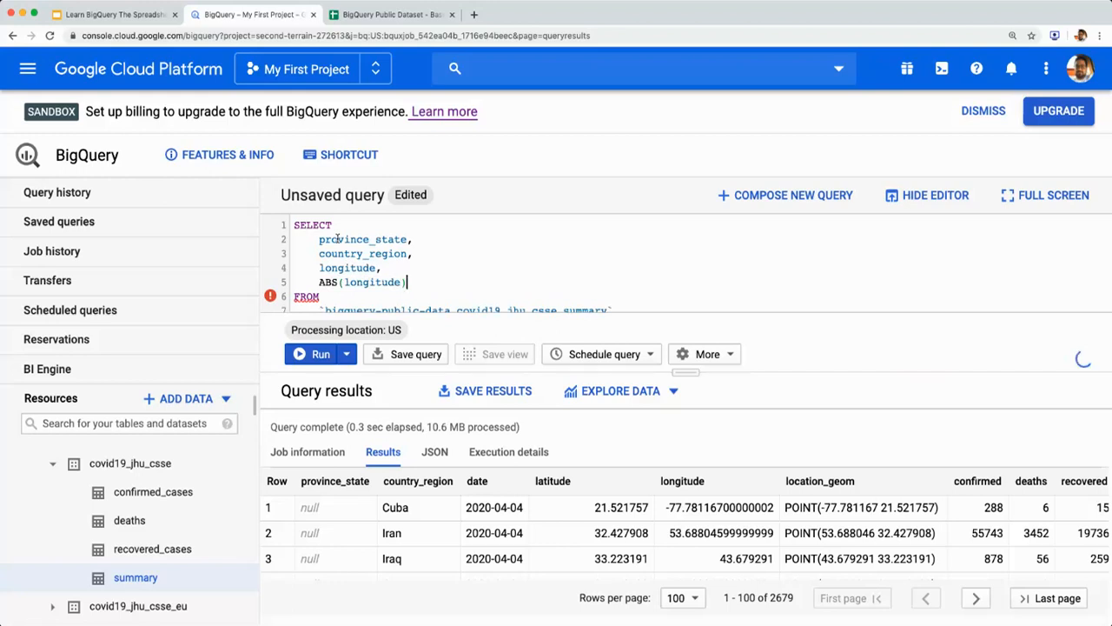
type(" AS")
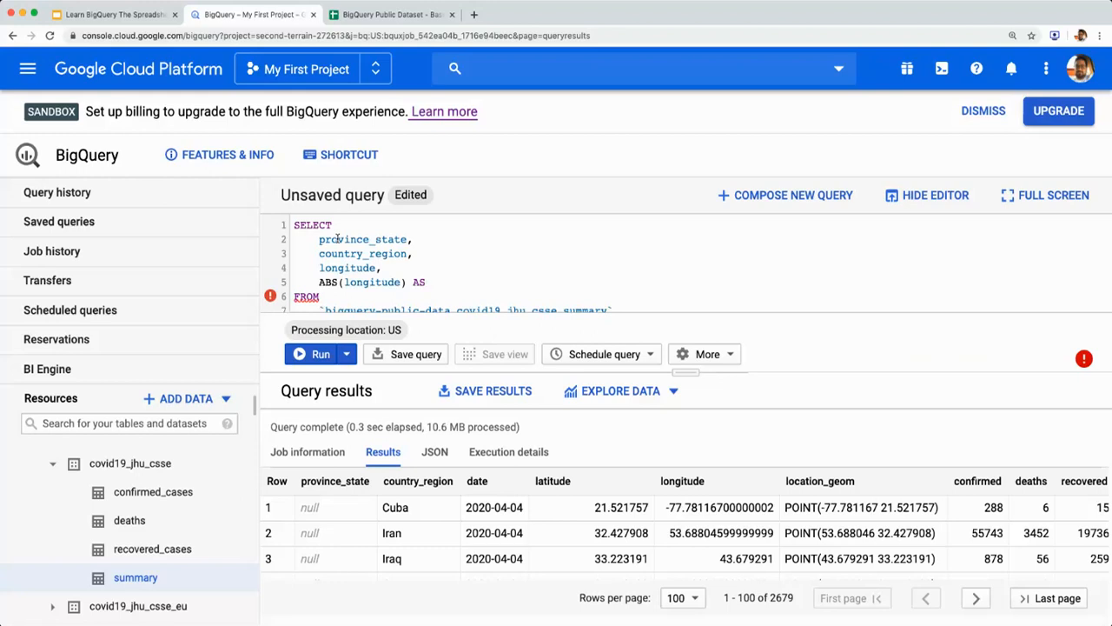
type(" abs_longit")
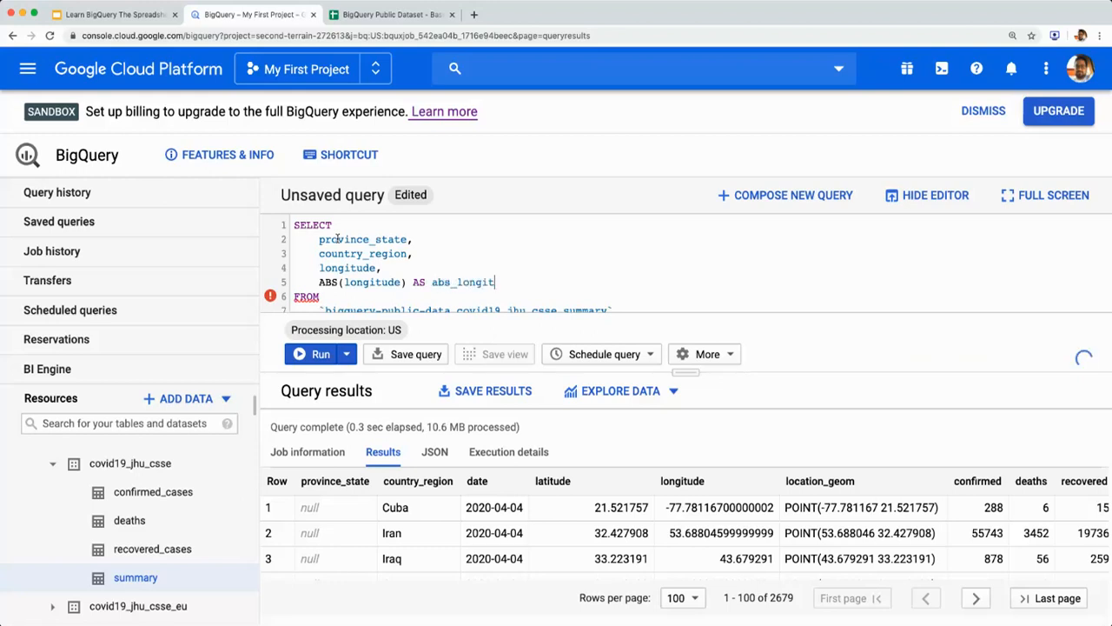
type("ude")
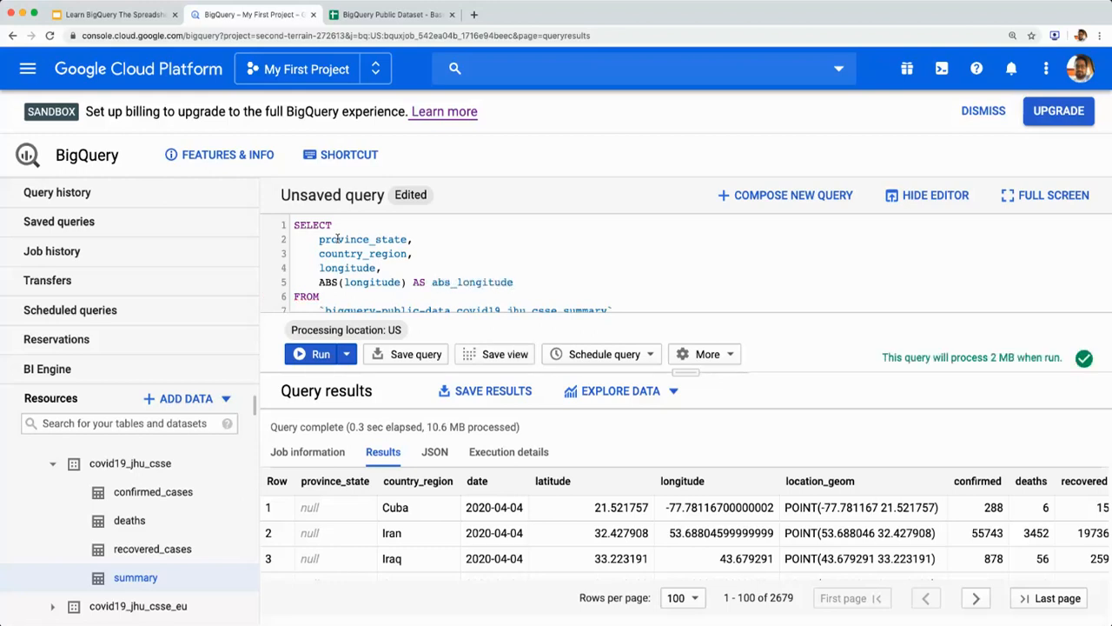
Step: Run the query and compare the longitude and abs_longitude values in the results
left_click(317, 358)
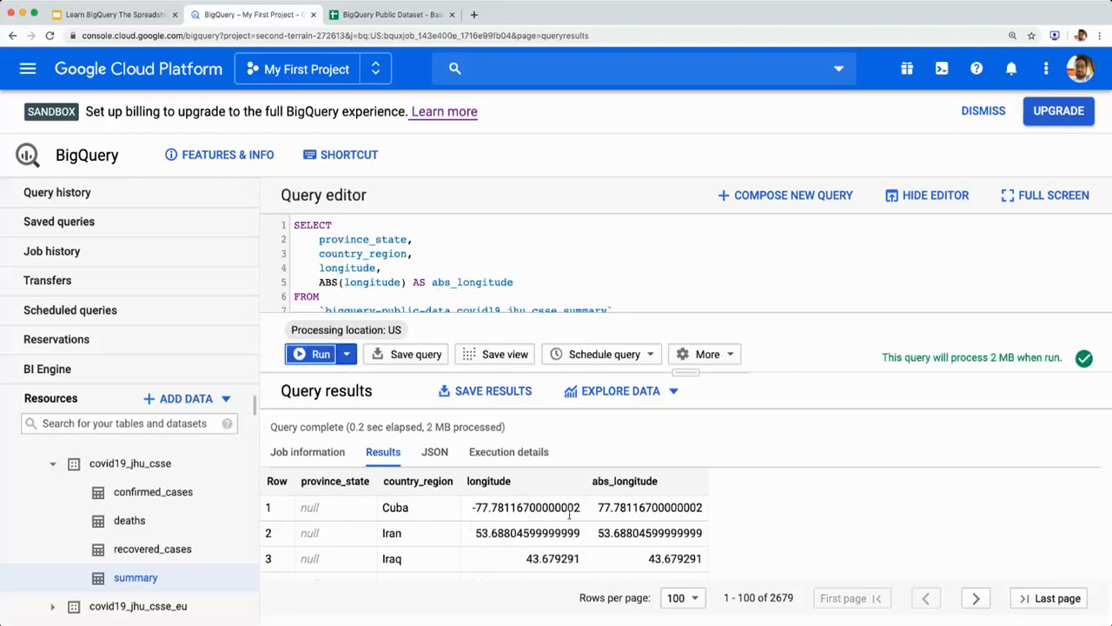
scroll(659, 510, "down", 2)
scroll(658, 517, "up", 2)
scroll(560, 521, "down", 5)
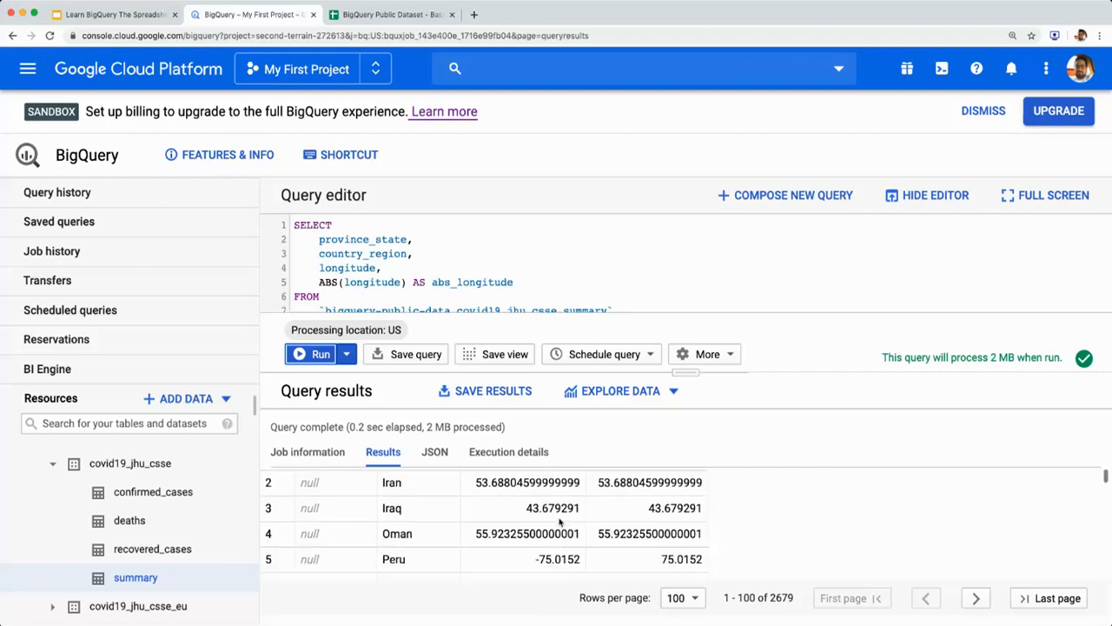
scroll(648, 526, "down", 3)
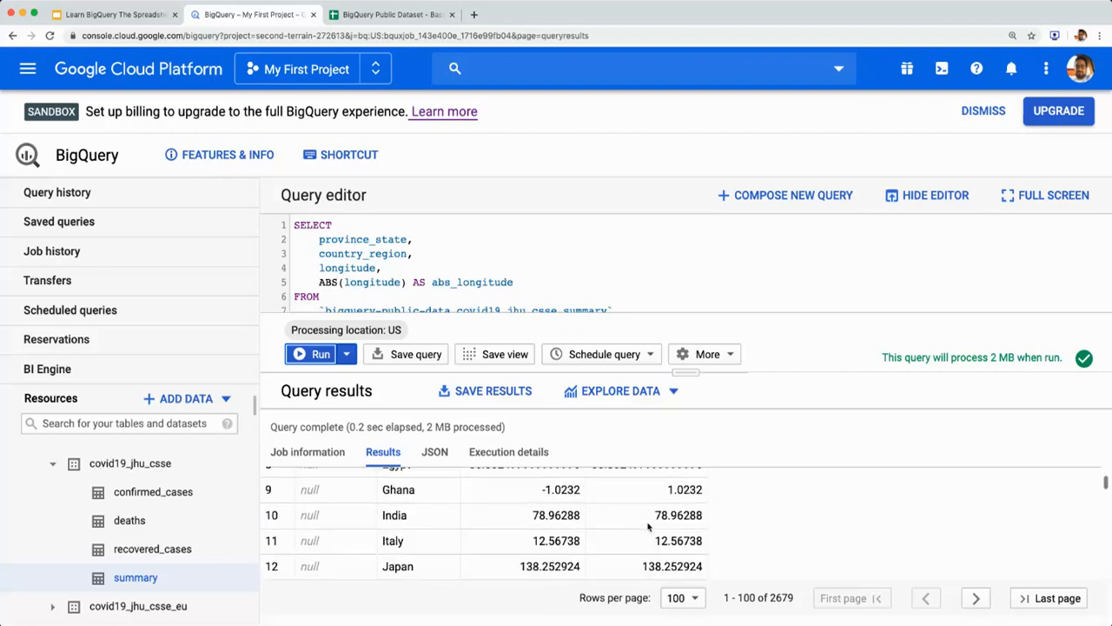
scroll(648, 526, "up", 6)
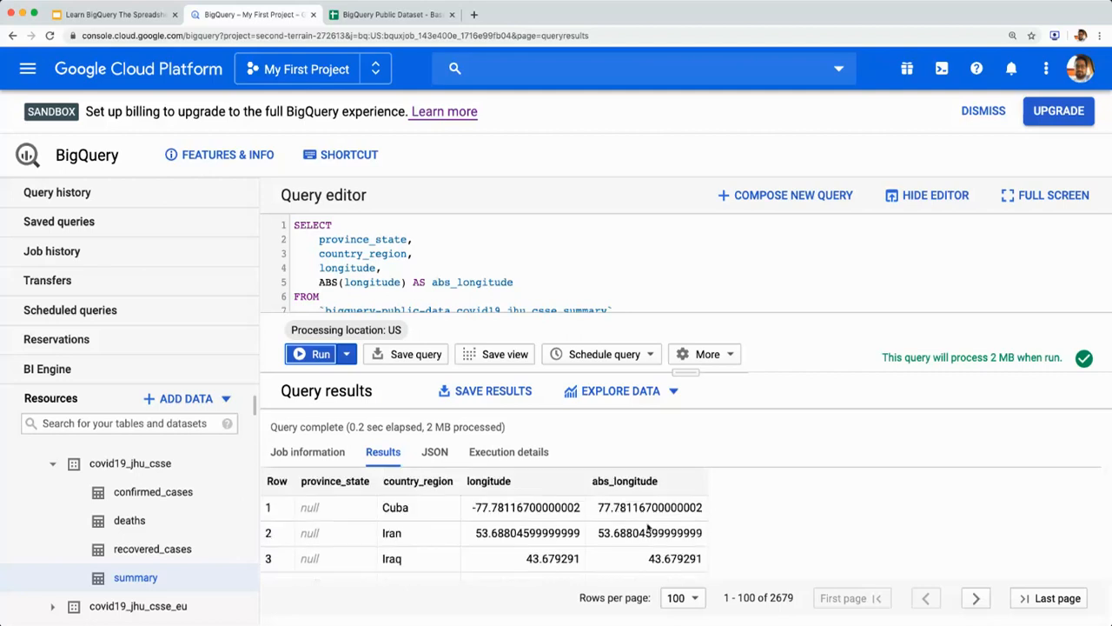
Step: Check the function list in the presentation, return to the spreadsheet and insert one empty column directly after the deaths column
left_click(104, 14)
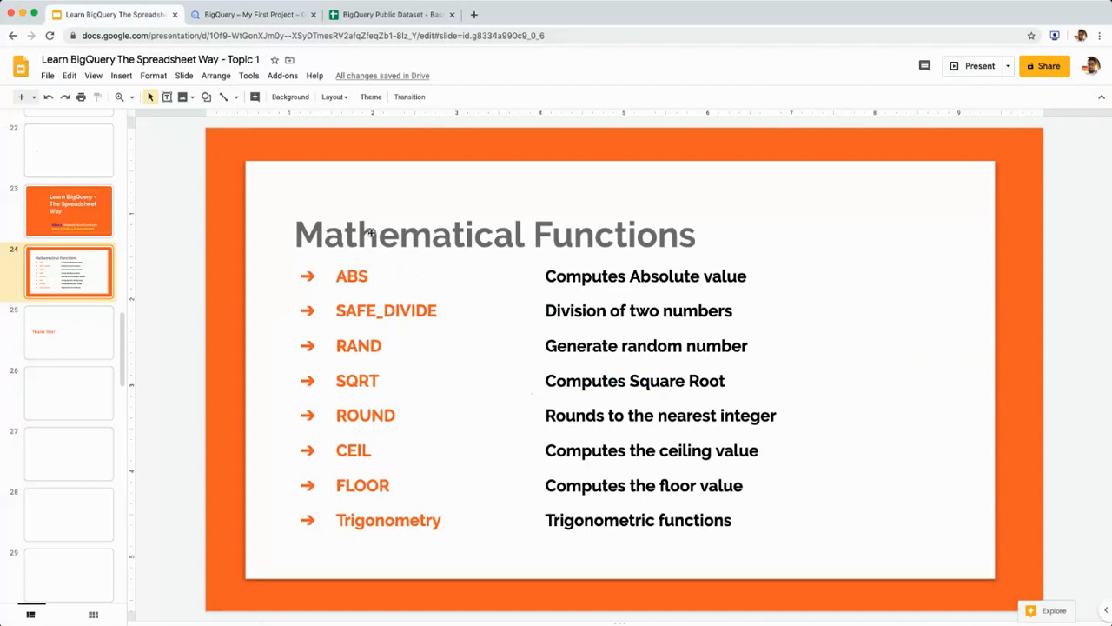
left_click(291, 15)
left_click(369, 15)
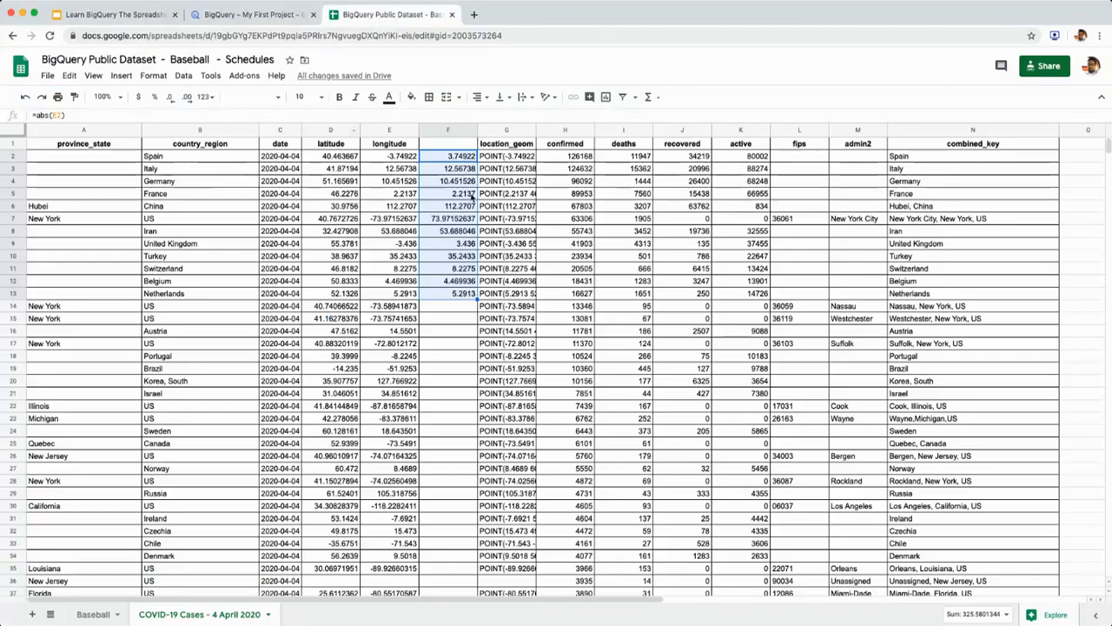
left_click(400, 168)
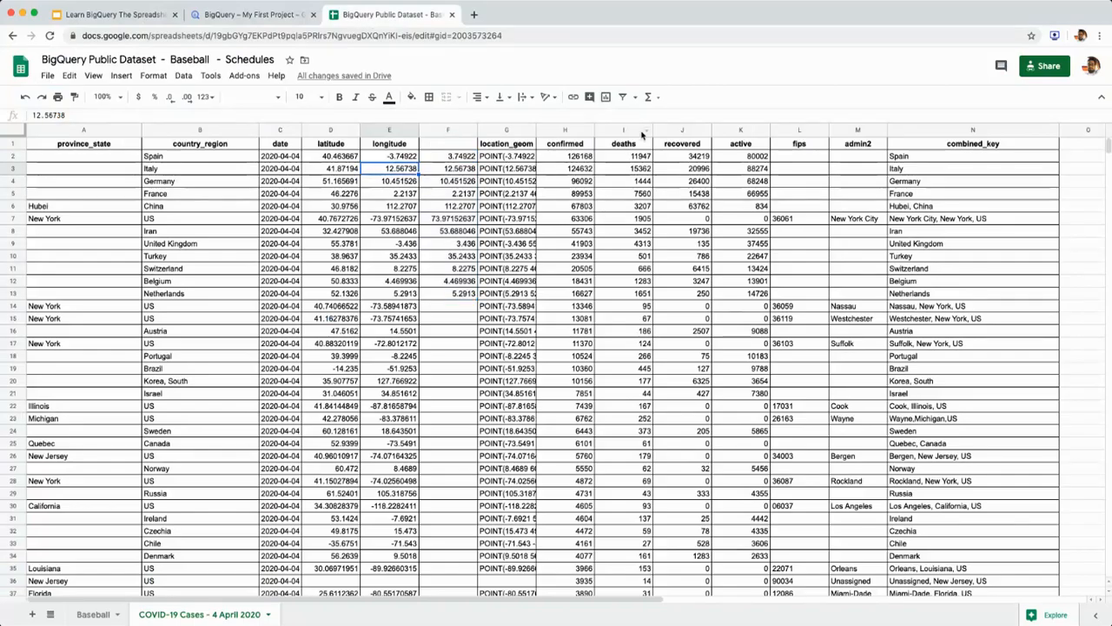
right_click(612, 131)
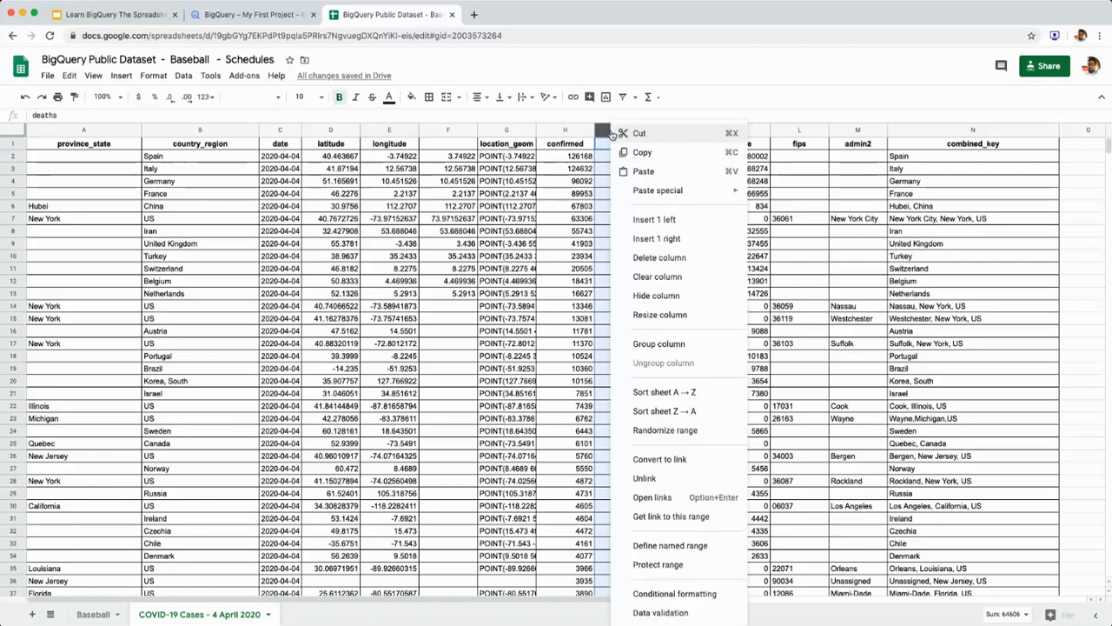
left_click(673, 238)
Step: Enter =I2/H2 in J2 to divide Spain's deaths by its confirmed cases
left_click(670, 156)
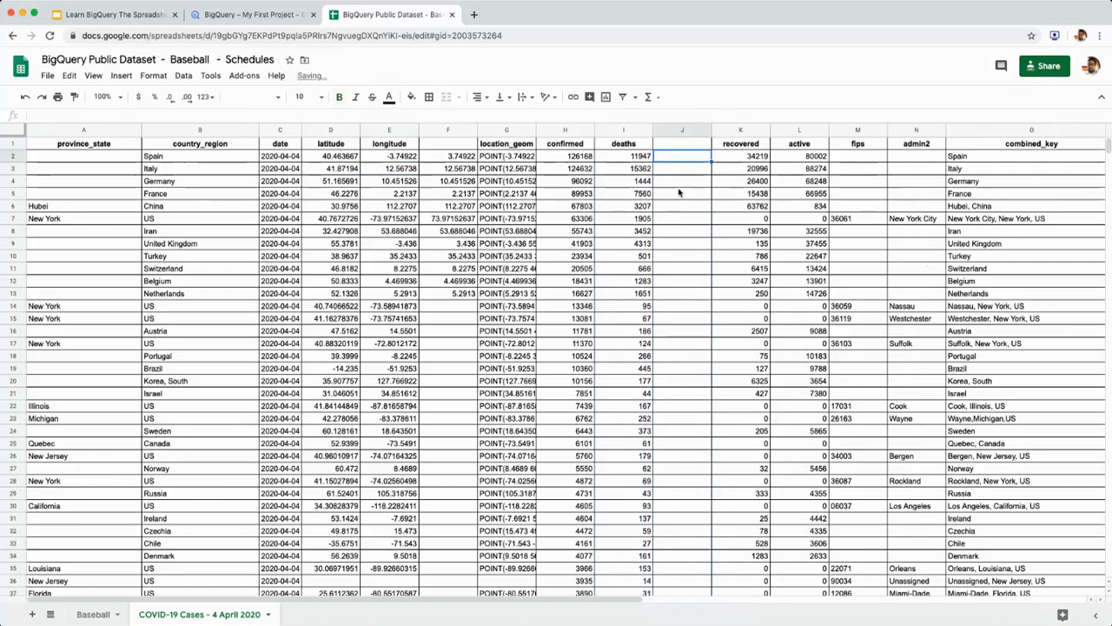
type("=")
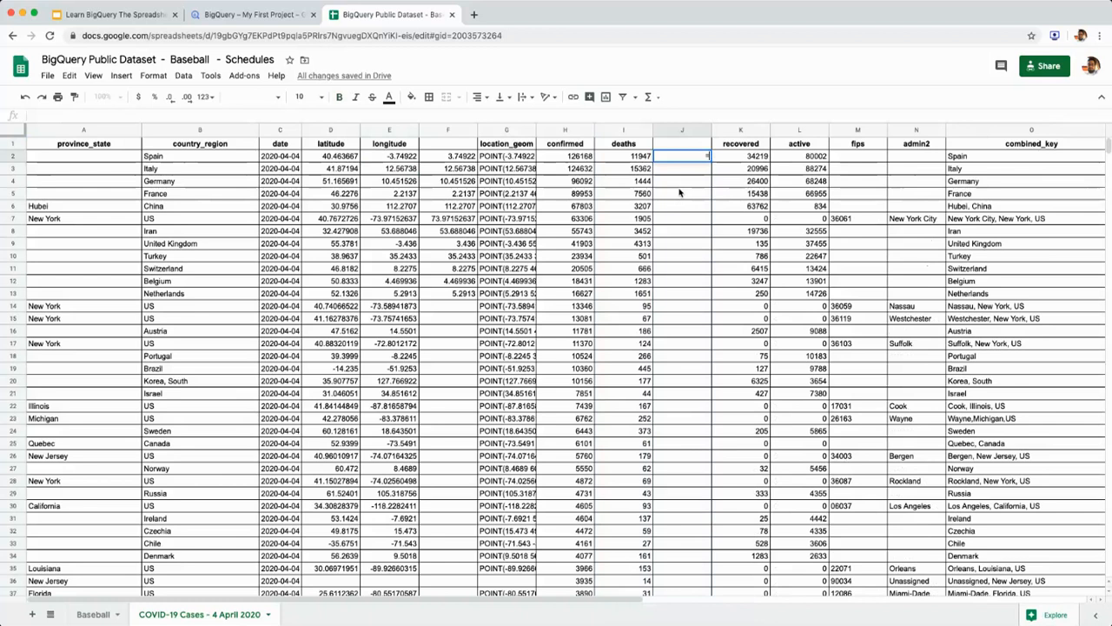
type("I2/H2")
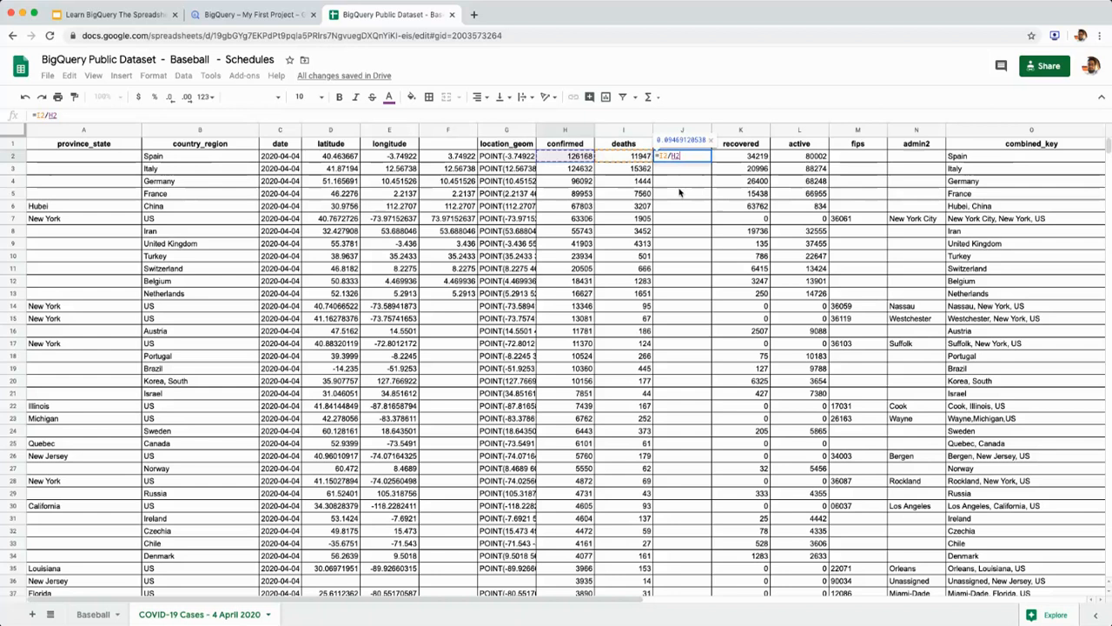
key("Return")
Step: Copy the division formula from J2 down column J through the last data row, 2680
key("Up")
key("ctrl+c")
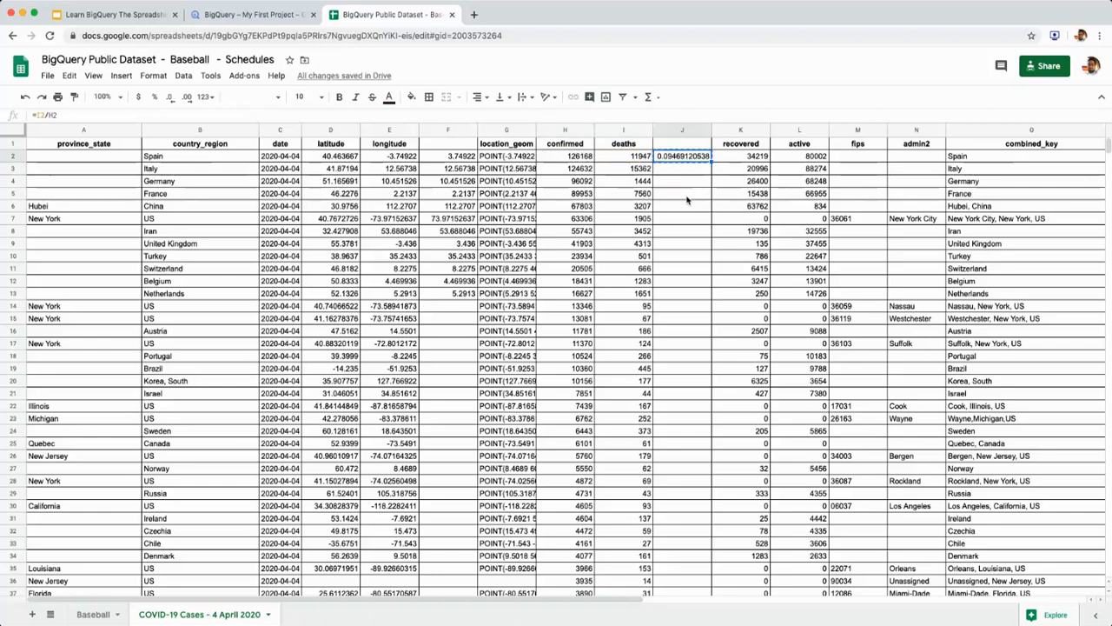
key("ctrl+shift+Down")
key("ctrl+v")
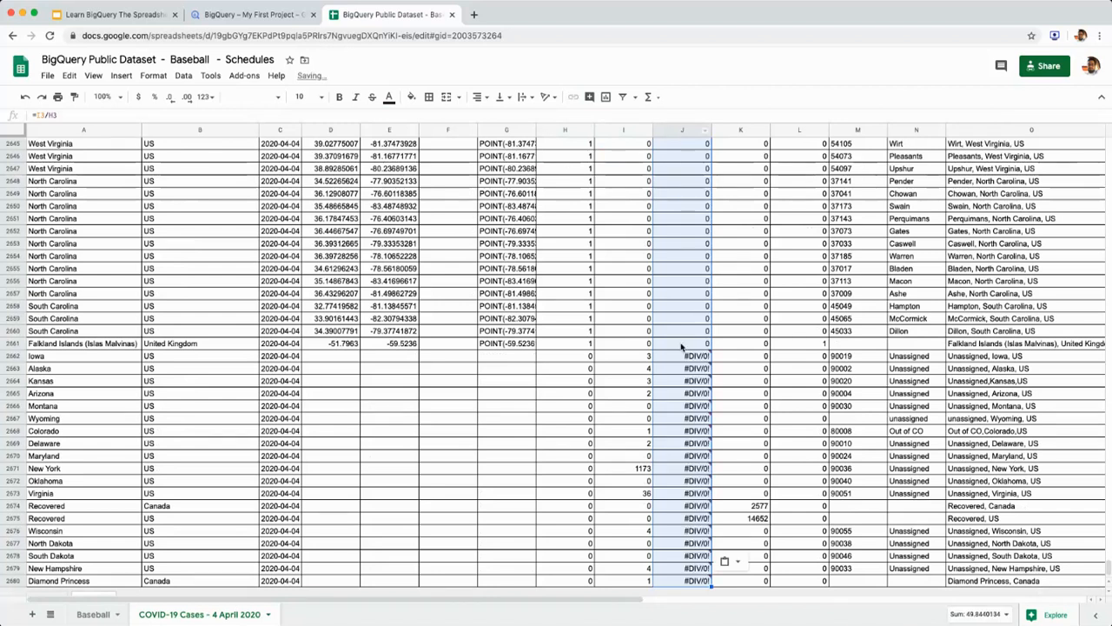
Step: Inspect the division results at the end of column J, including the error details on the rows with zero confirmed cases
mouse_move(680, 396)
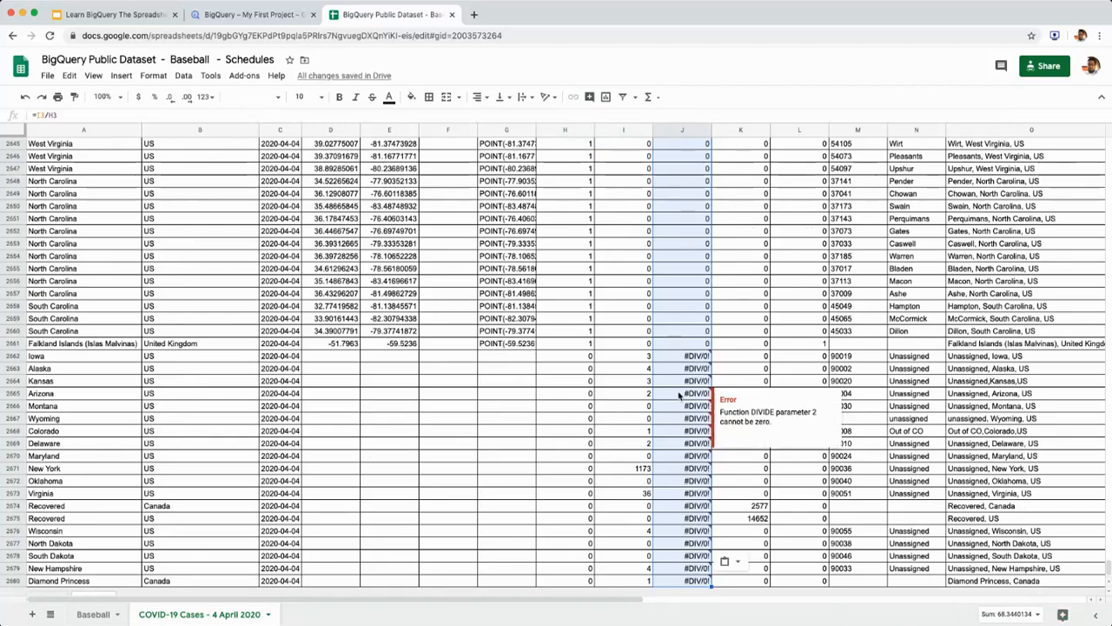
scroll(680, 395, "up", 7)
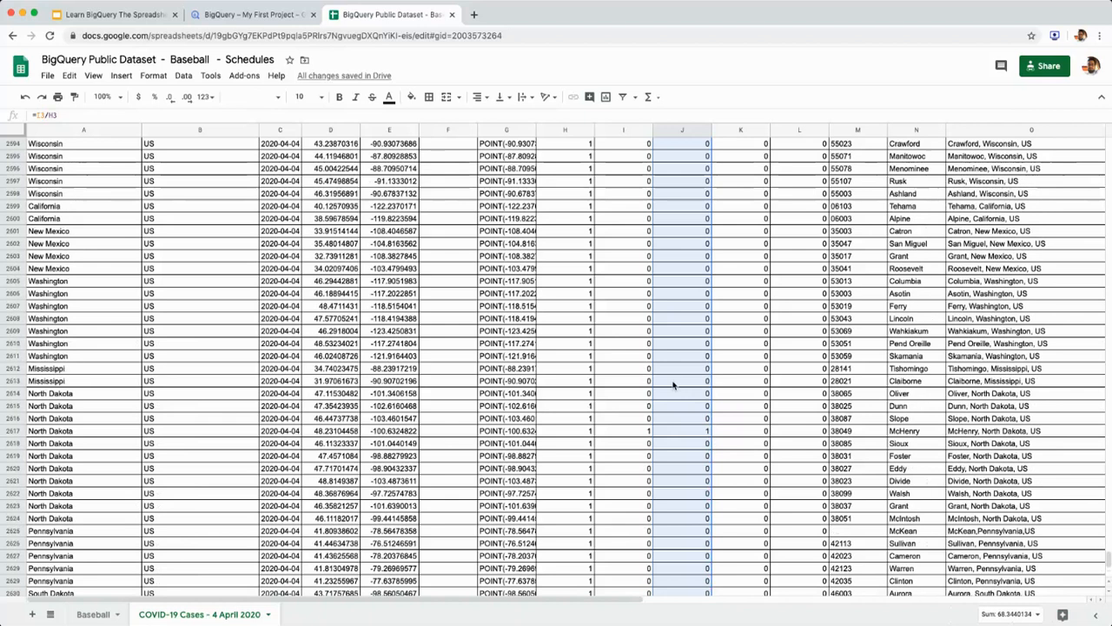
key("ctrl+Up")
key("ctrl+Down")
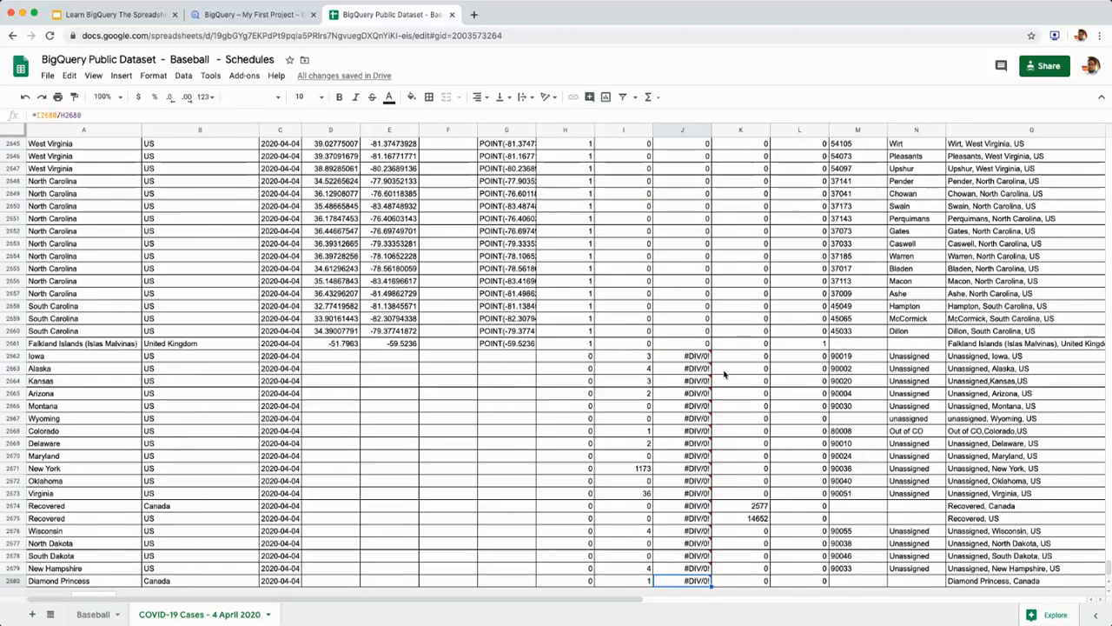
mouse_move(700, 358)
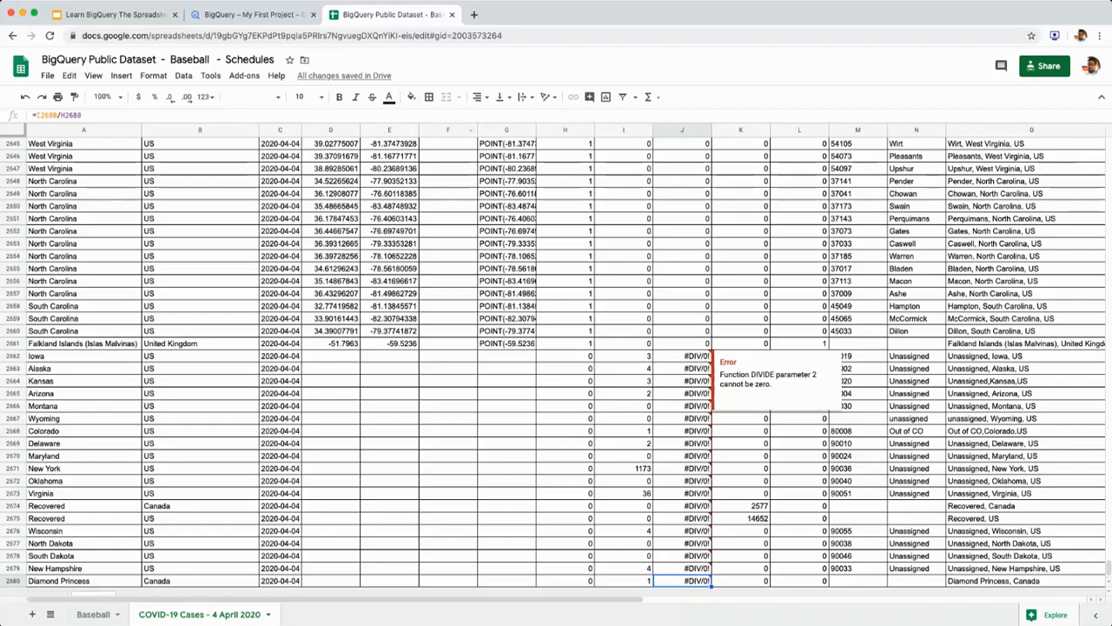
Step: Switch to BigQuery and add the deaths and confirmed columns to the SELECT list after longitude
left_click(252, 15)
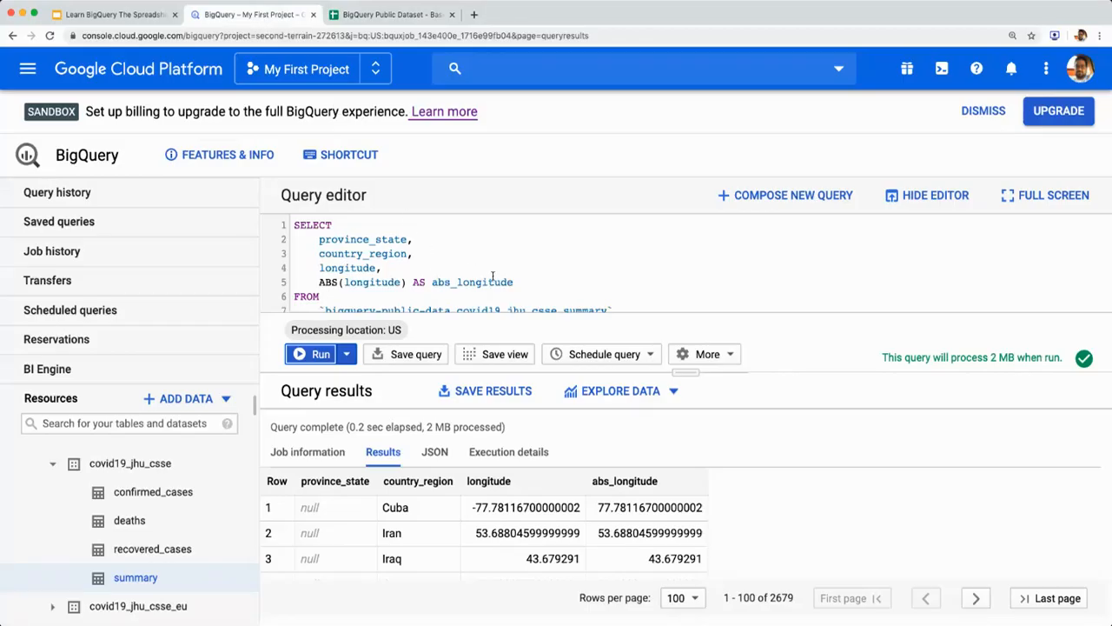
left_click(528, 281)
key("Home")
key("Return")
key("Up")
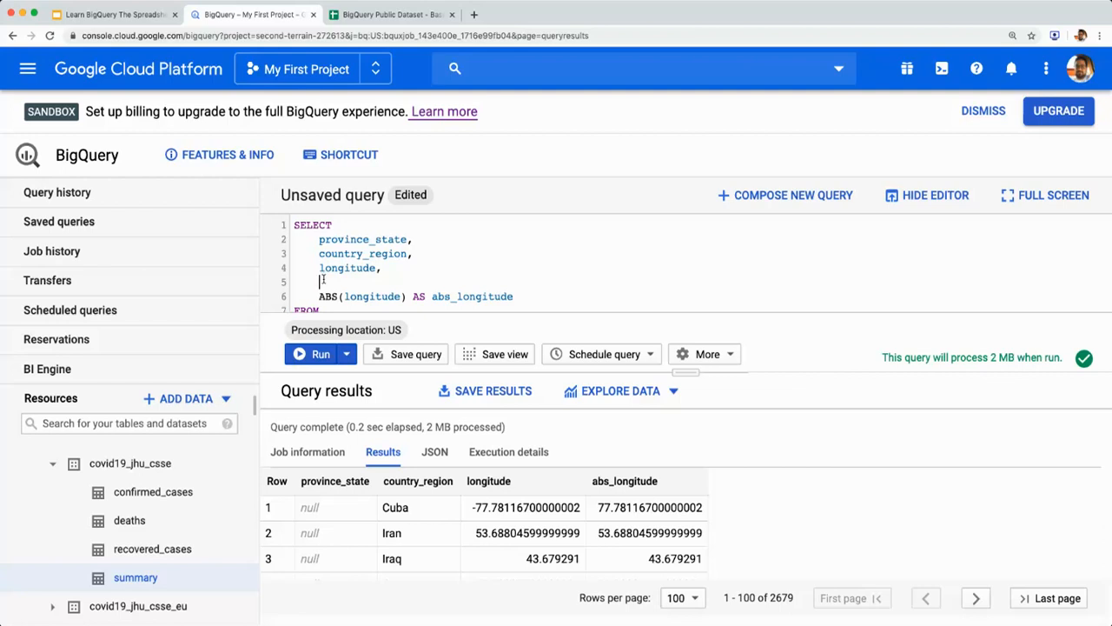
type("deaths,")
key("Return")
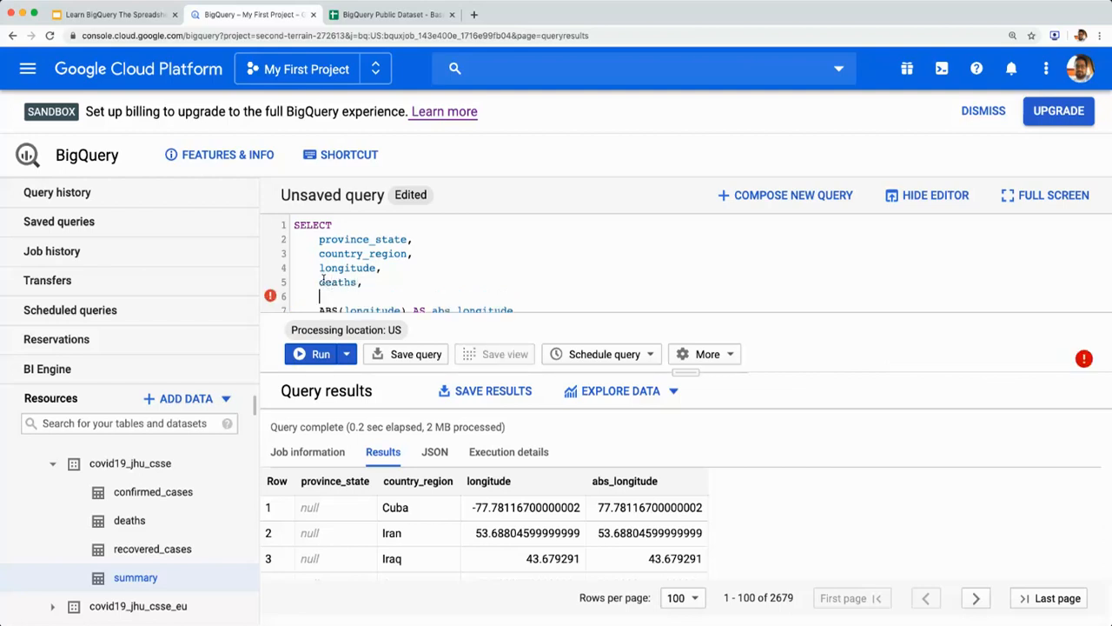
type("confirmed,")
Step: Add the calculated column deaths/confirmed AS deaths_per_confirmed to the query above the ABS line
key("Return")
type("det")
key("BackSpace")
type("aths")
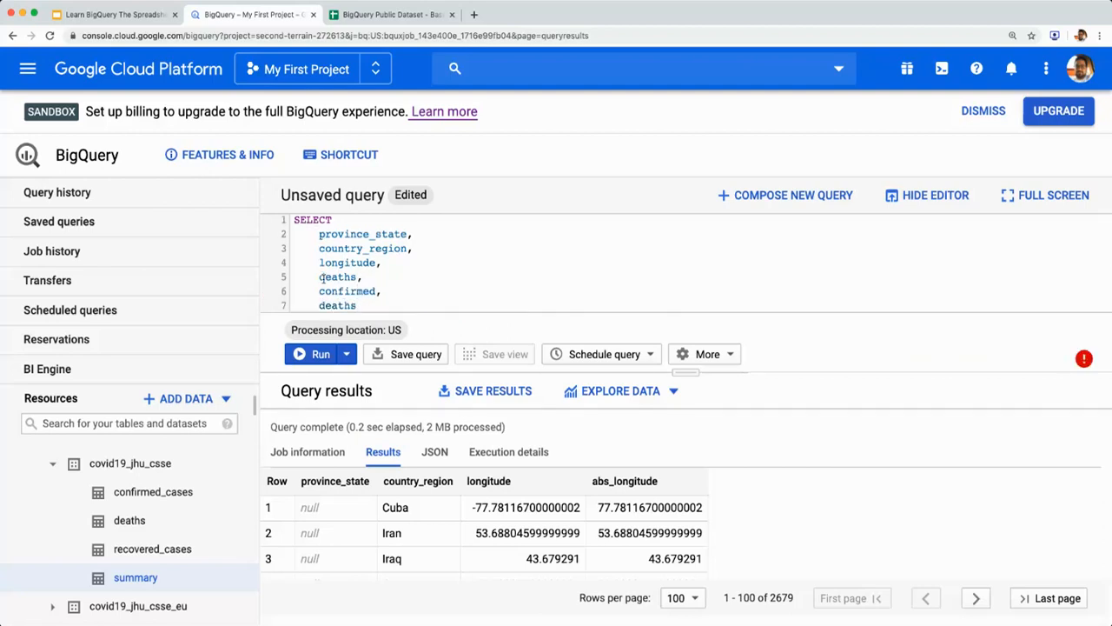
type("/confirmed AS")
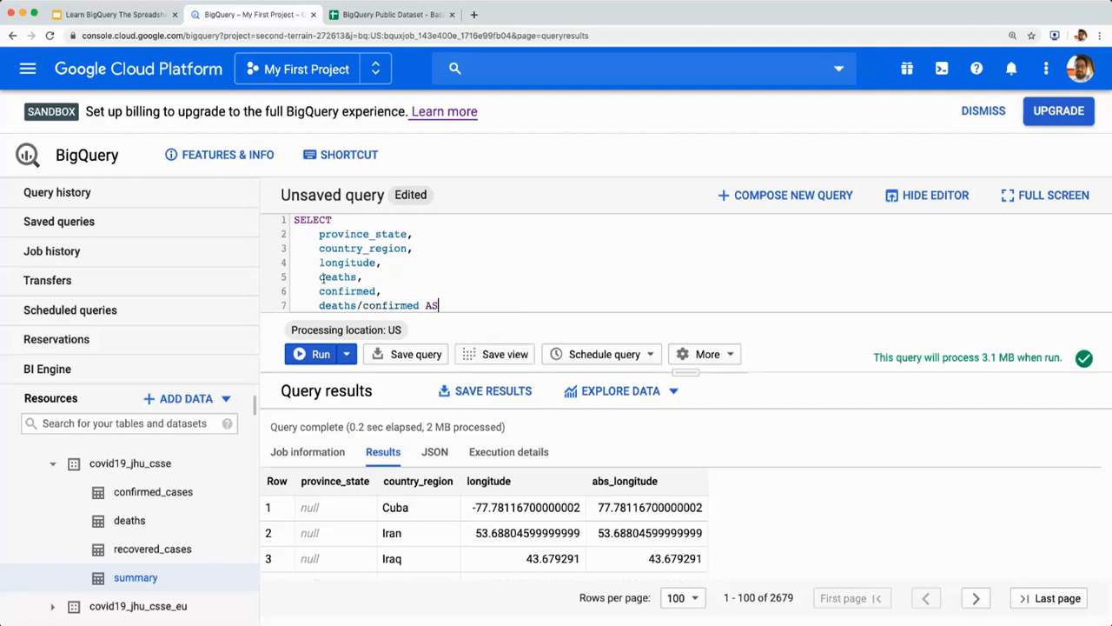
type(" dertah")
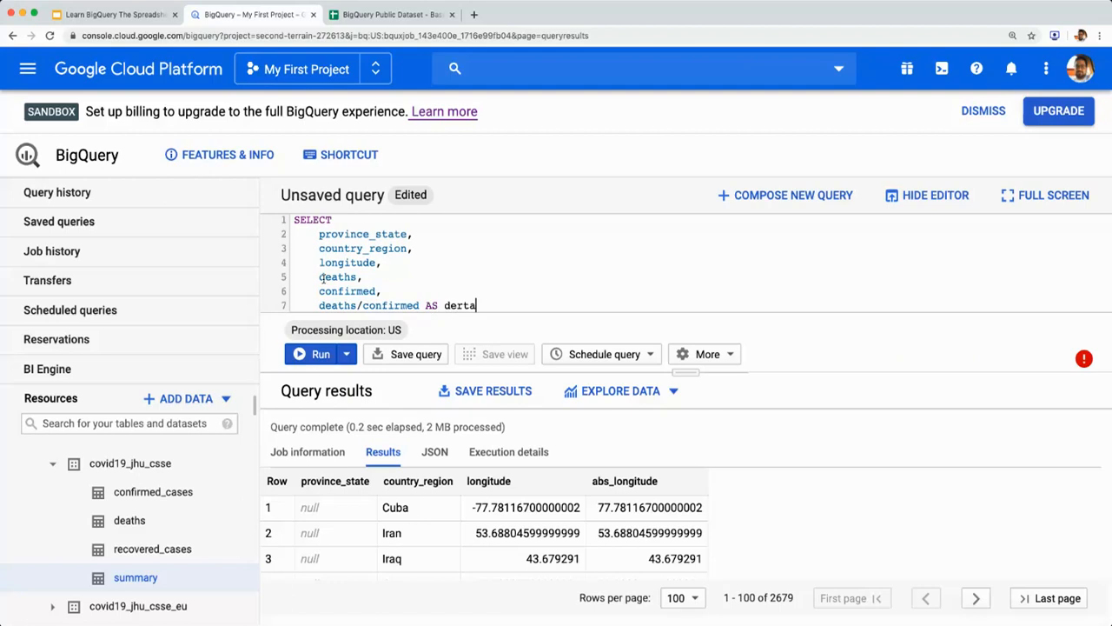
key("BackSpace")
key("BackSpace")
key("BackSpace")
key("BackSpace")
type("aths_per_confirmed,")
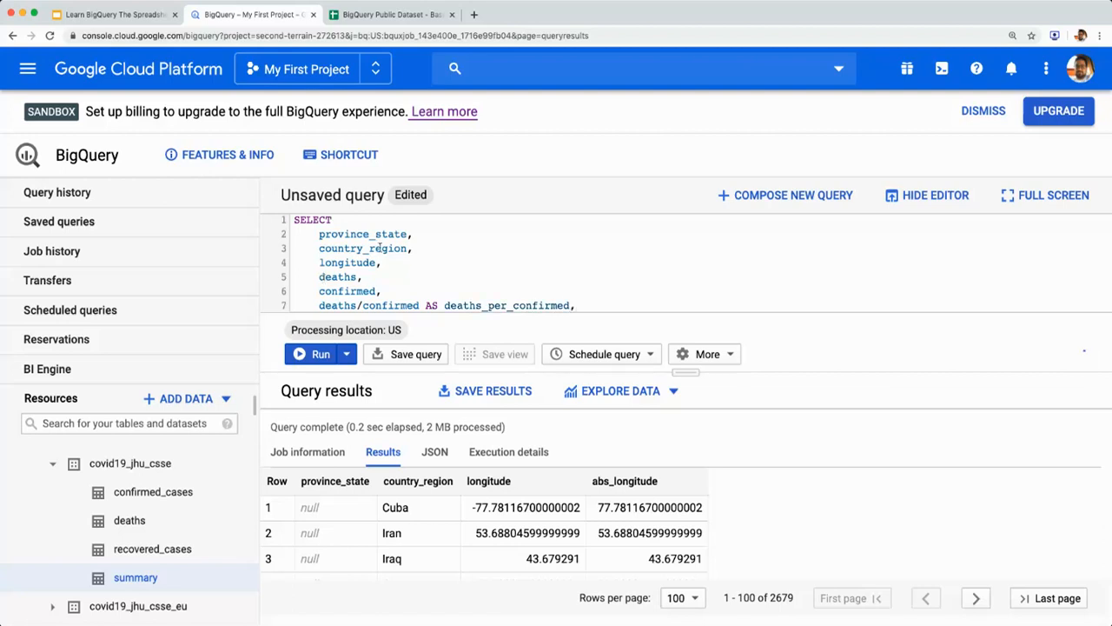
Step: Run the division query, close the resulting dialog and check the confirmed values of the last rows in the spreadsheet
scroll(402, 259, "down", 2)
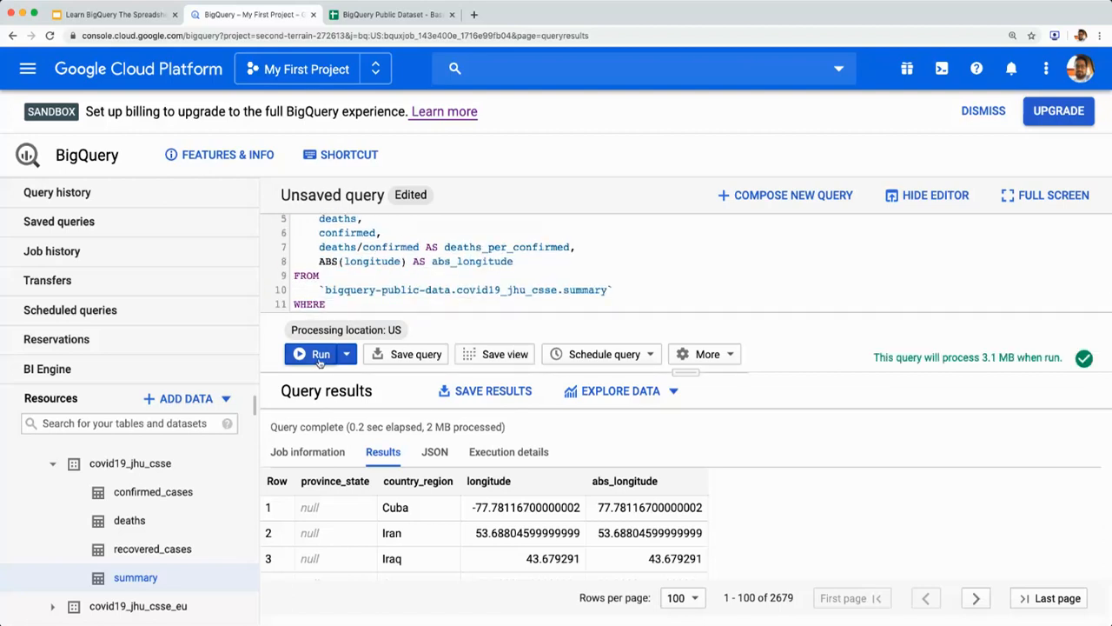
left_click(320, 356)
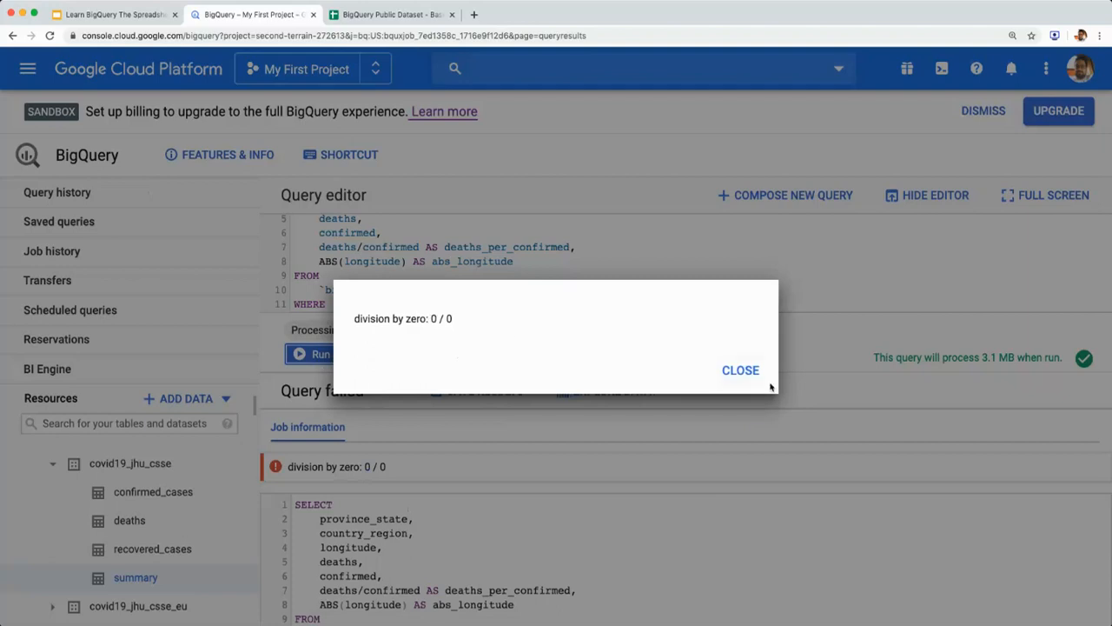
left_click(720, 382)
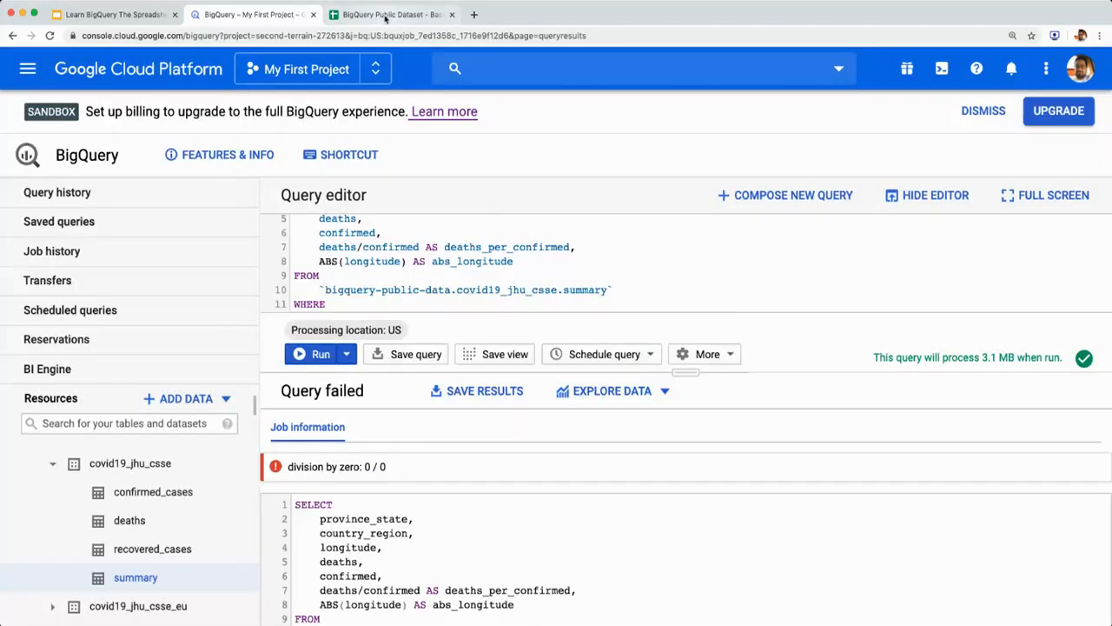
left_click(385, 15)
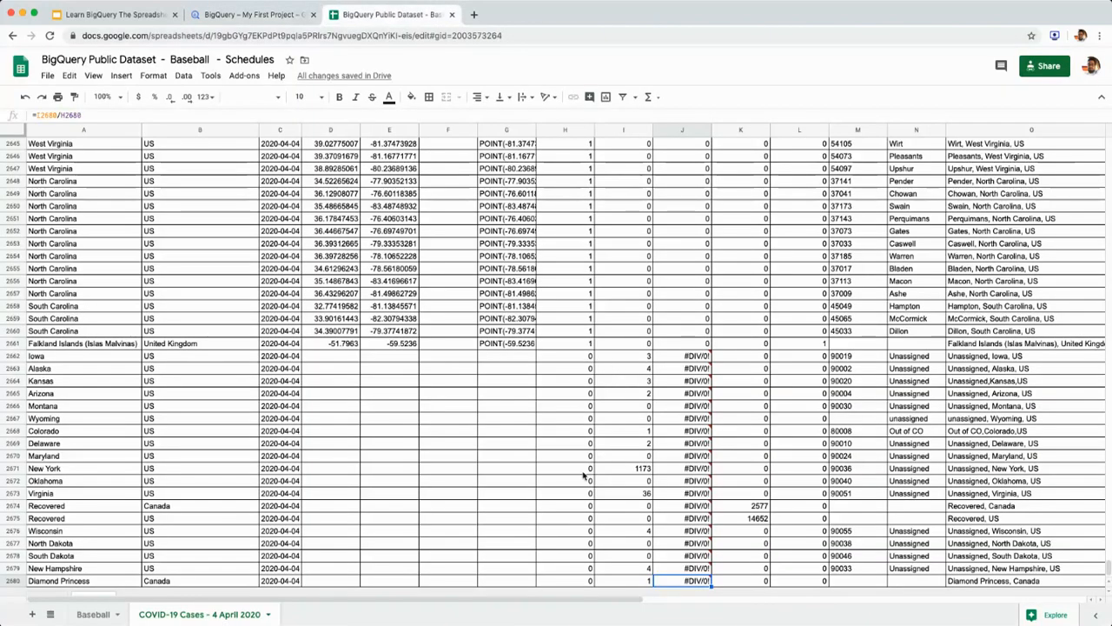
Step: Return to BigQuery and wrap the deaths/confirmed expression in the SAFE_DIVIDE function
left_click(256, 15)
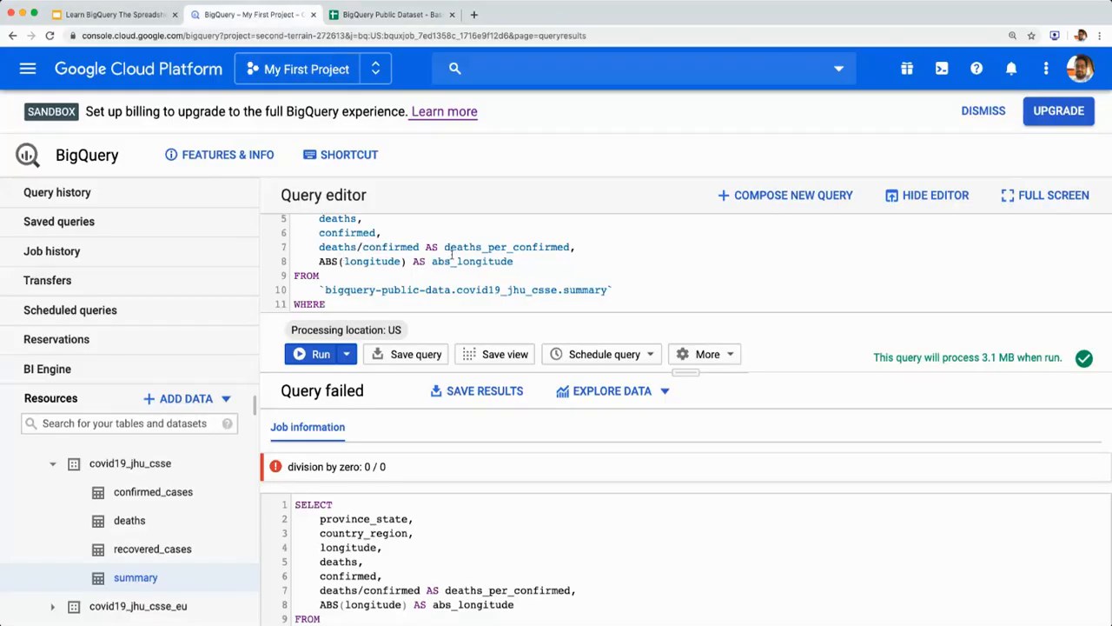
left_click(361, 247)
key("Left")
key("Left")
type("SAFE_D")
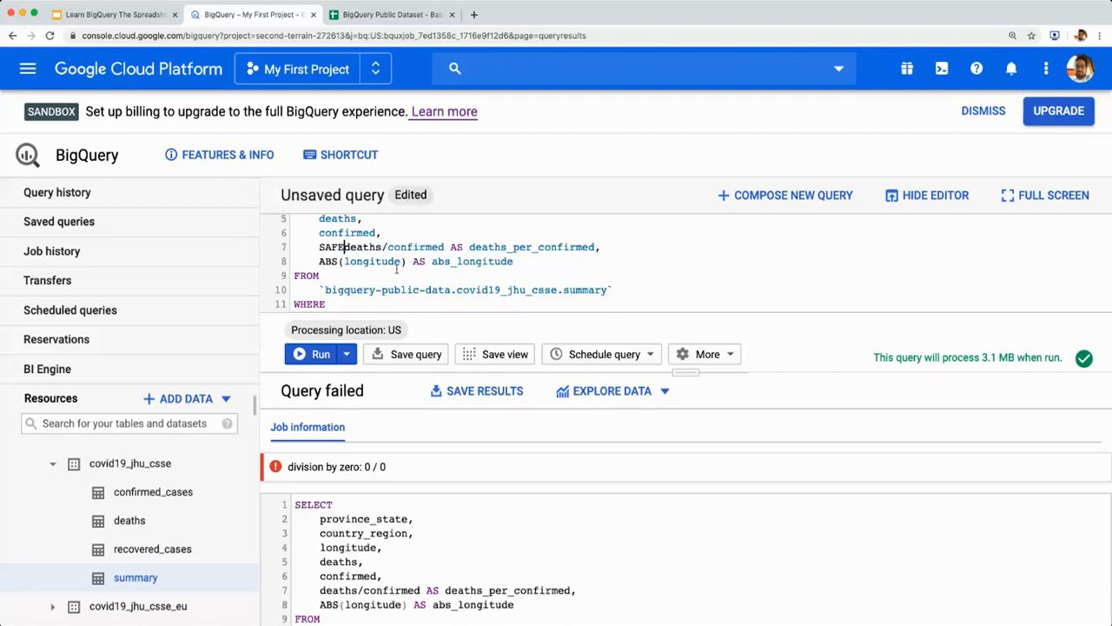
type("I")
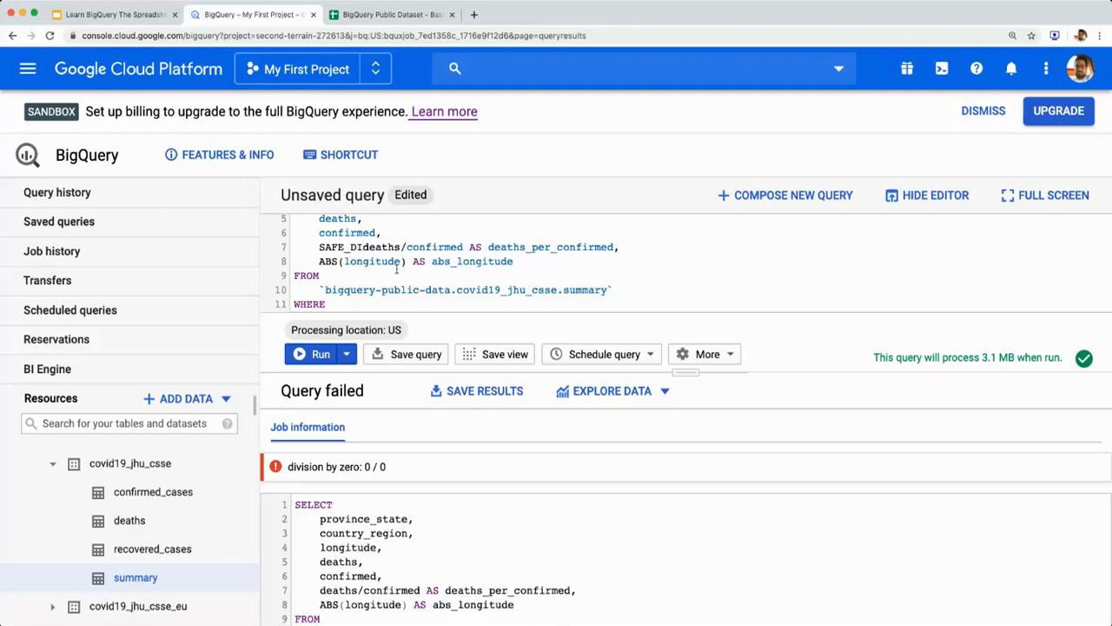
type("VIDE(")
key("Right")
key("Right")
key("Right")
key("Right")
key("Right")
key("Right")
key("Right")
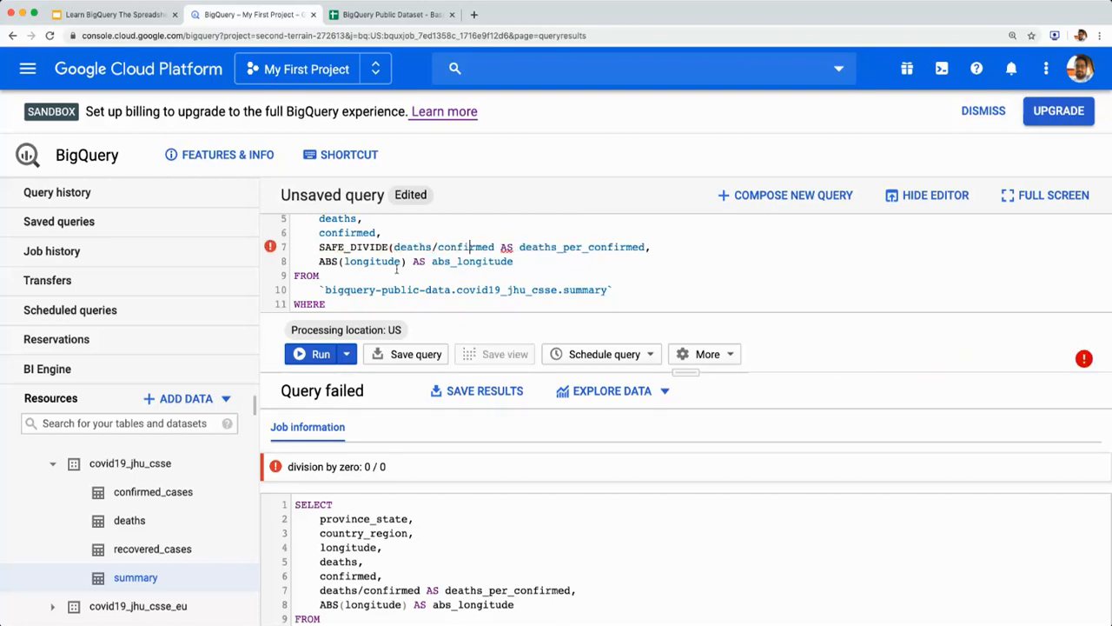
key("Right")
key("Right")
key("Right")
key("Right")
key("Right")
key("Right")
key("Right")
key("Right")
key("Right")
type(")")
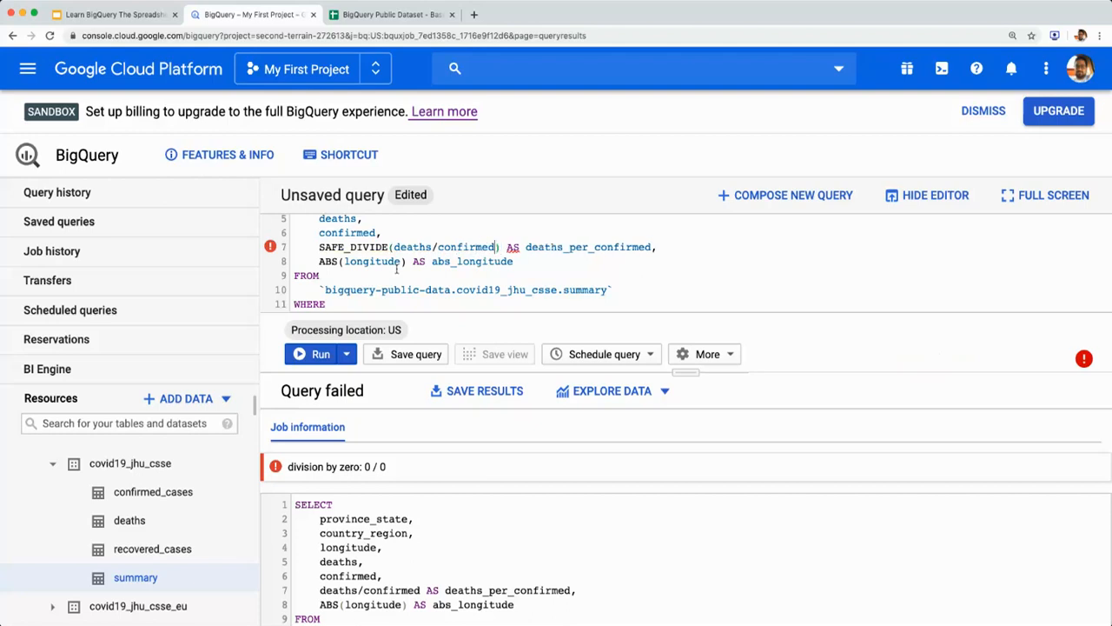
Step: Replace the slash inside SAFE_DIVIDE with a comma so that deaths and confirmed are separate arguments
key("Left")
key("Left")
key("Left")
key("Left")
key("Left")
key("Left")
key("Left")
key("Left")
key("Left")
key("Left")
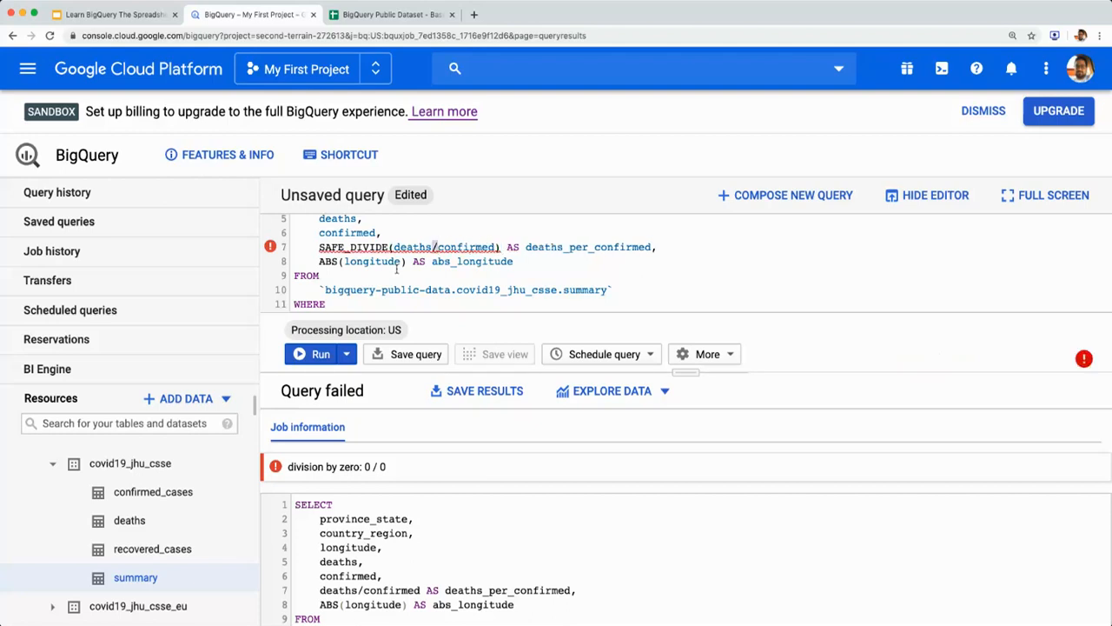
key("Delete")
type(",")
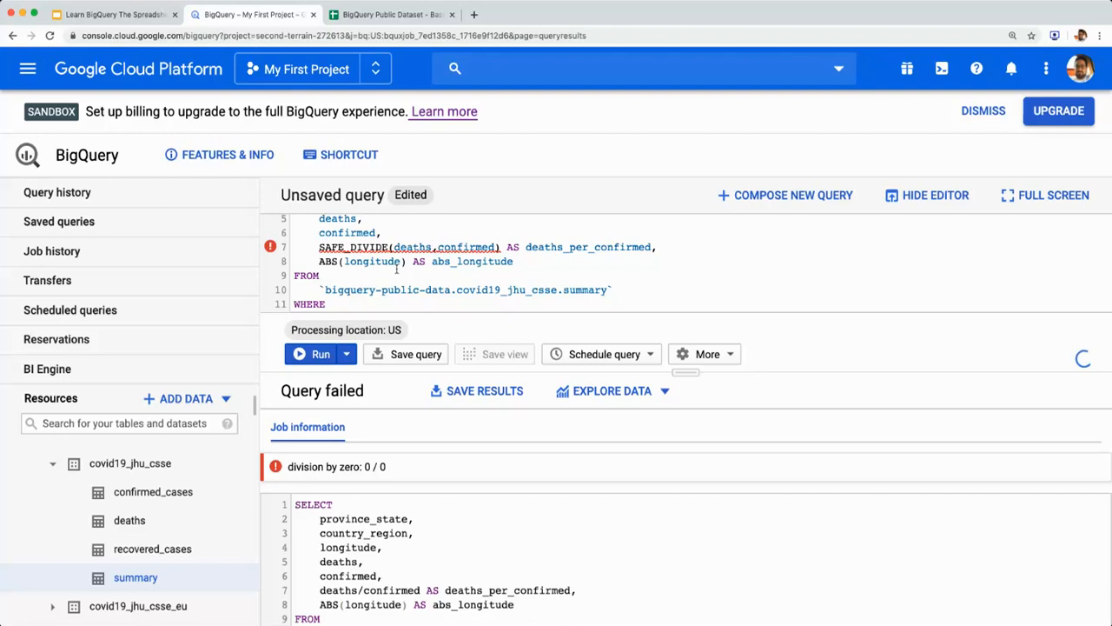
Step: Review the SAFE_DIVIDE arguments, run the query and examine the deaths_per_confirmed column in the results
double_click(372, 249)
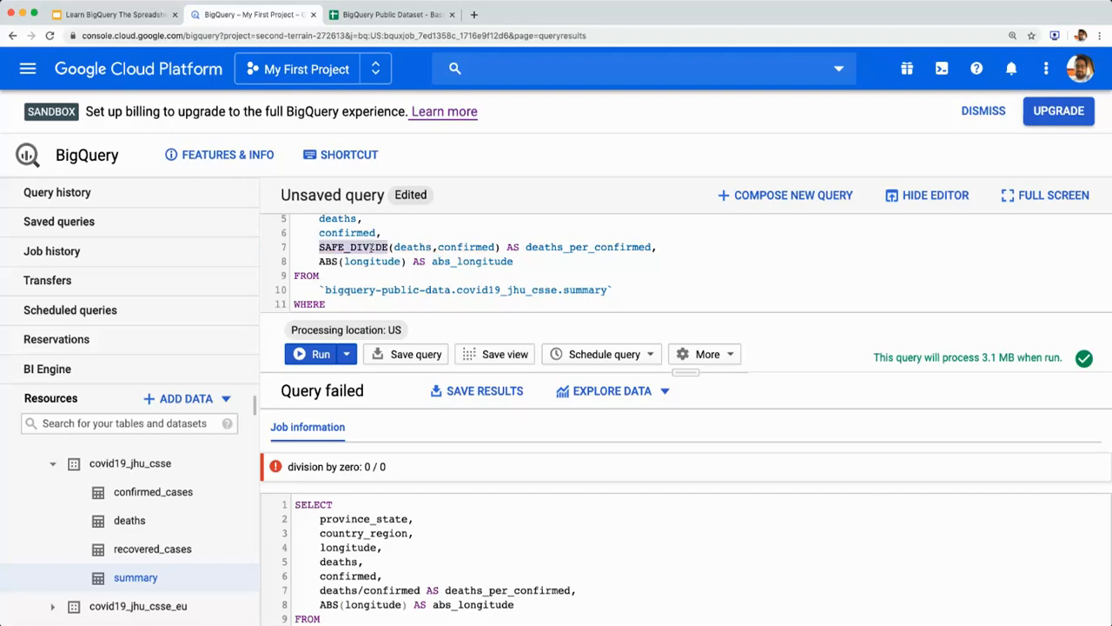
double_click(413, 248)
double_click(463, 248)
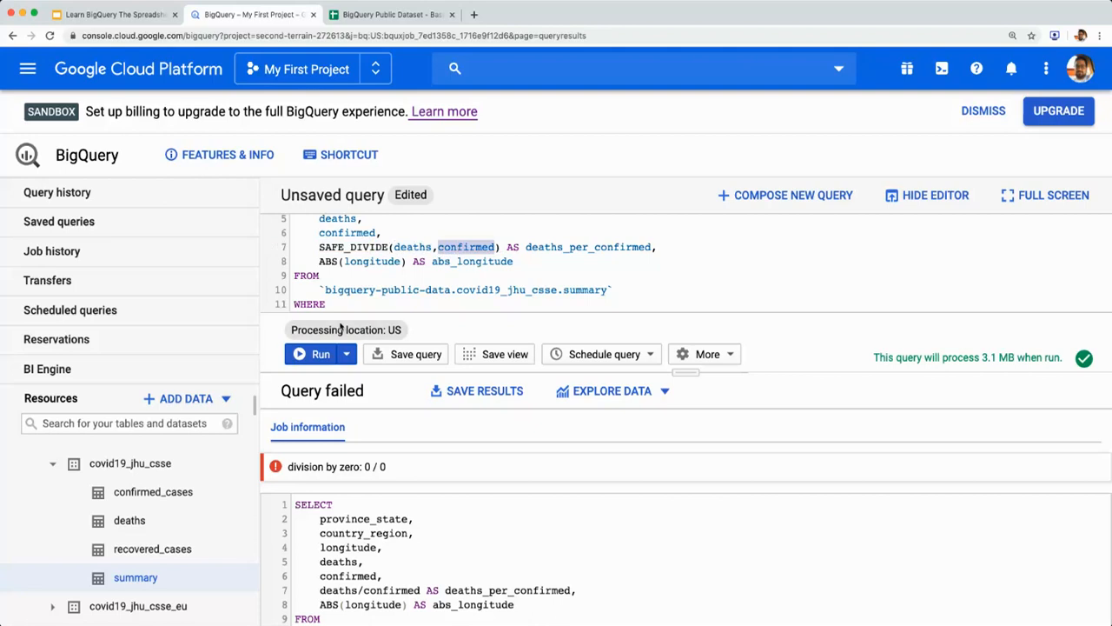
left_click(315, 356)
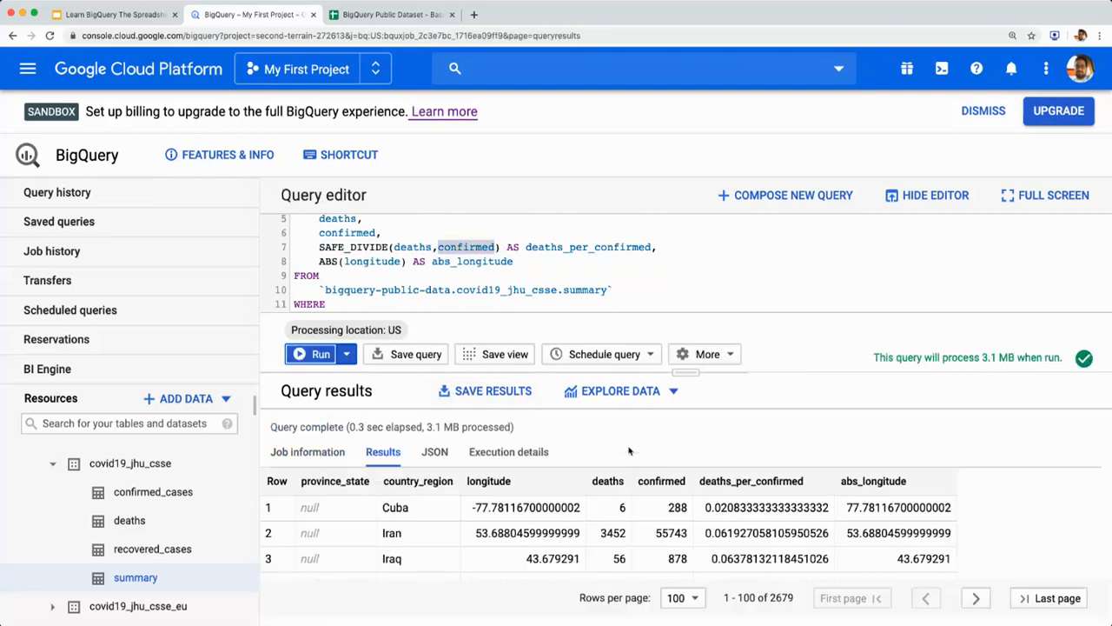
scroll(694, 526, "down", 3)
scroll(694, 526, "up", 3)
scroll(694, 526, "down", 2)
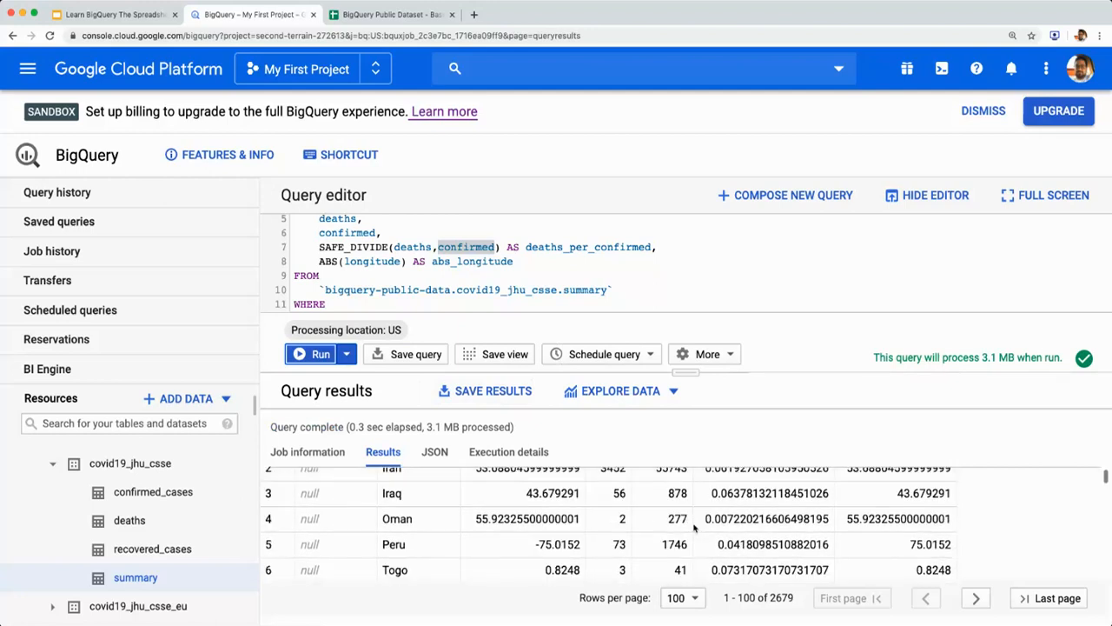
scroll(693, 526, "down", 1)
scroll(693, 526, "up", 3)
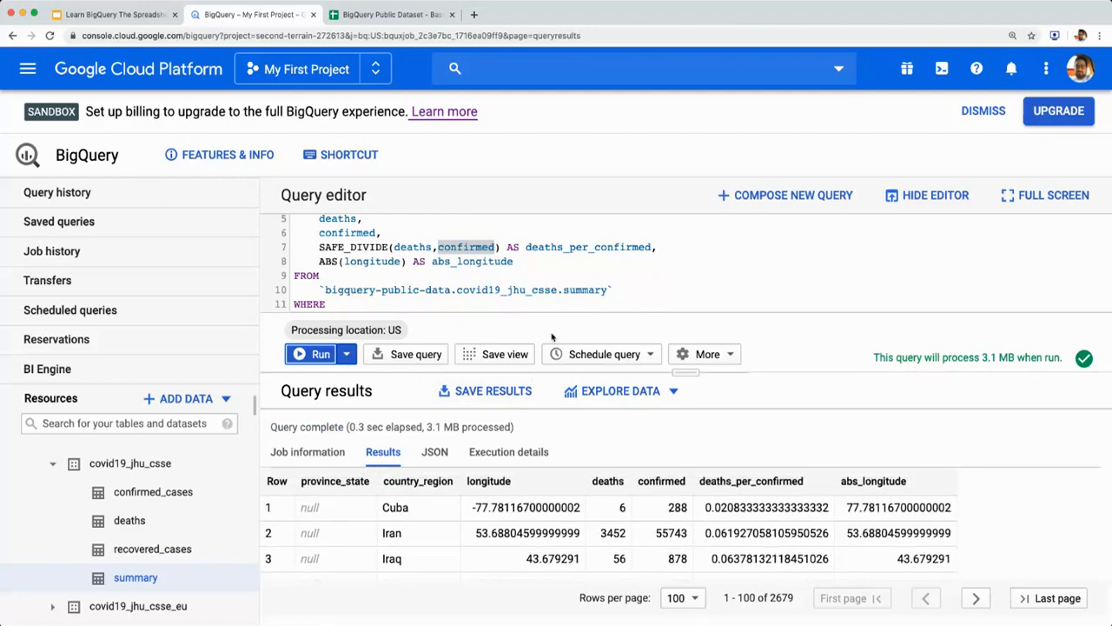
Step: Add the condition AND confirmed = 0 to the WHERE clause below the date filter
scroll(502, 275, "down", 1)
left_click(452, 272)
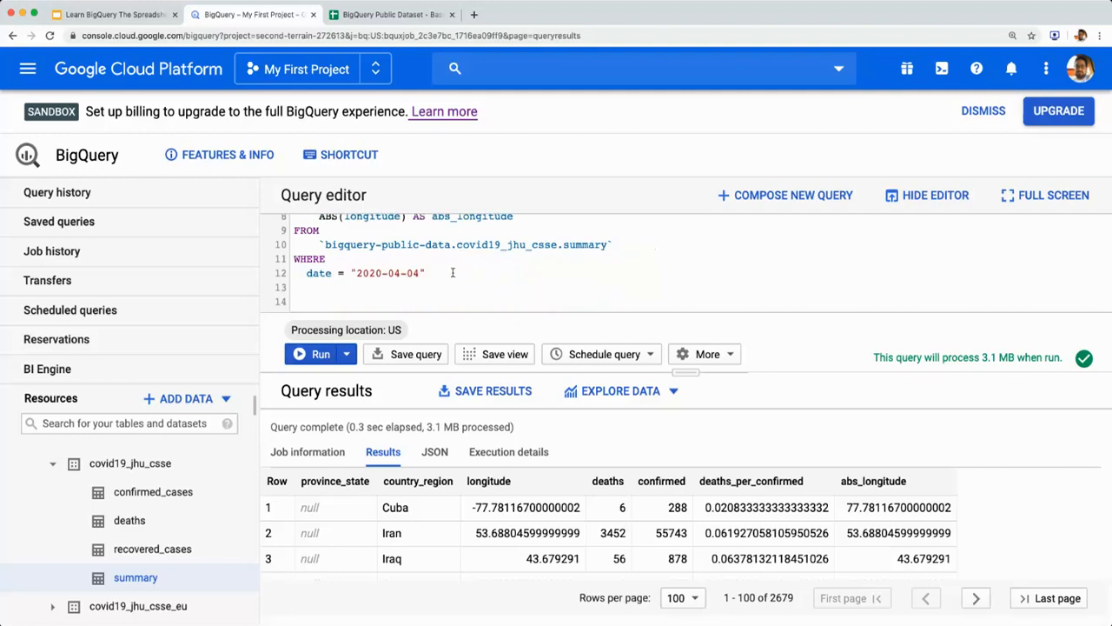
key("Return")
type("AND")
scroll(456, 273, "up", 3)
scroll(468, 272, "down", 1)
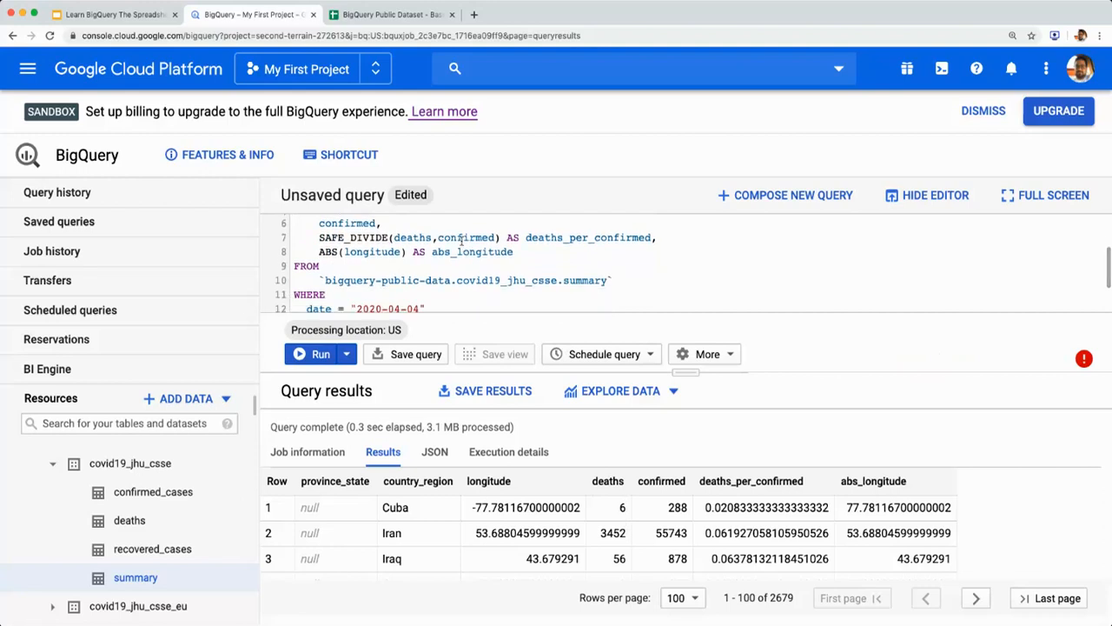
double_click(464, 237)
key("super+c")
scroll(406, 276, "down", 1)
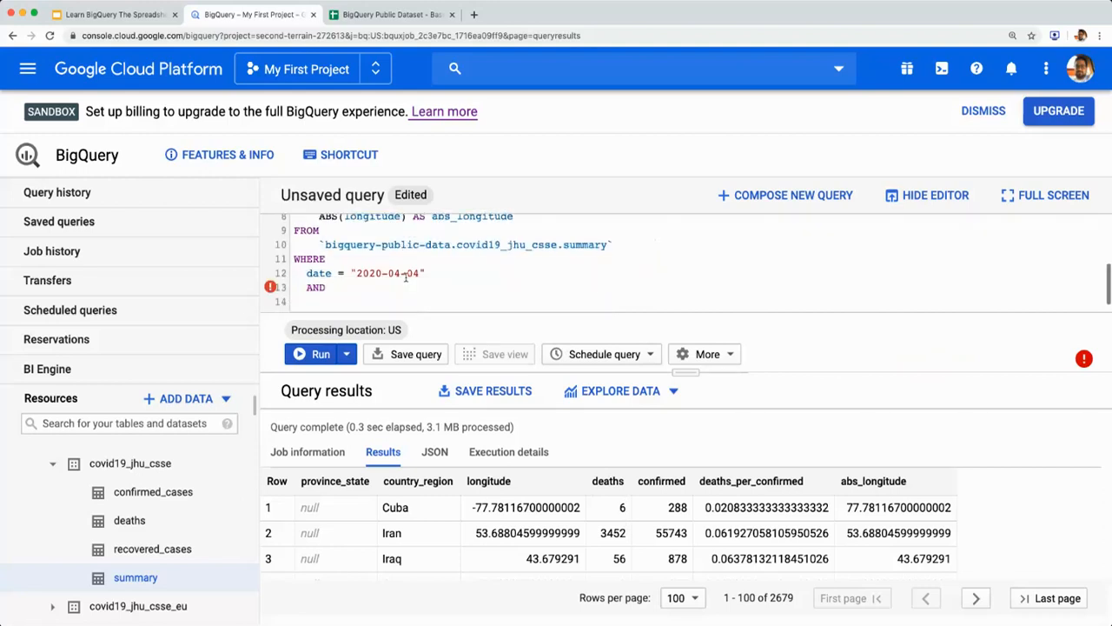
scroll(405, 277, "down", 1)
left_click(375, 272)
key("super+v")
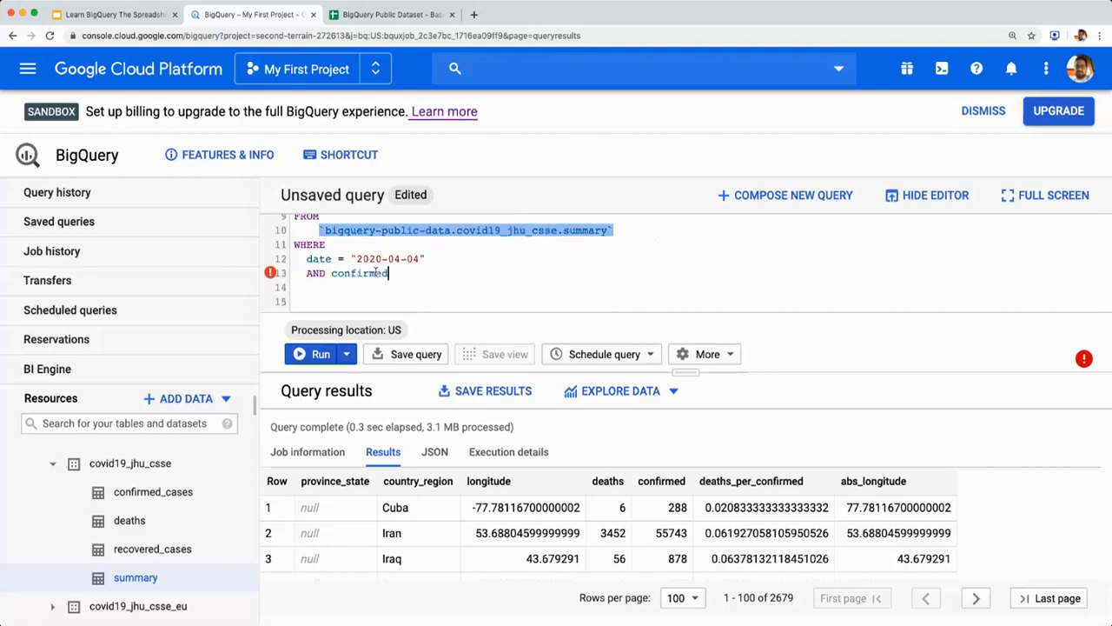
type("= 0")
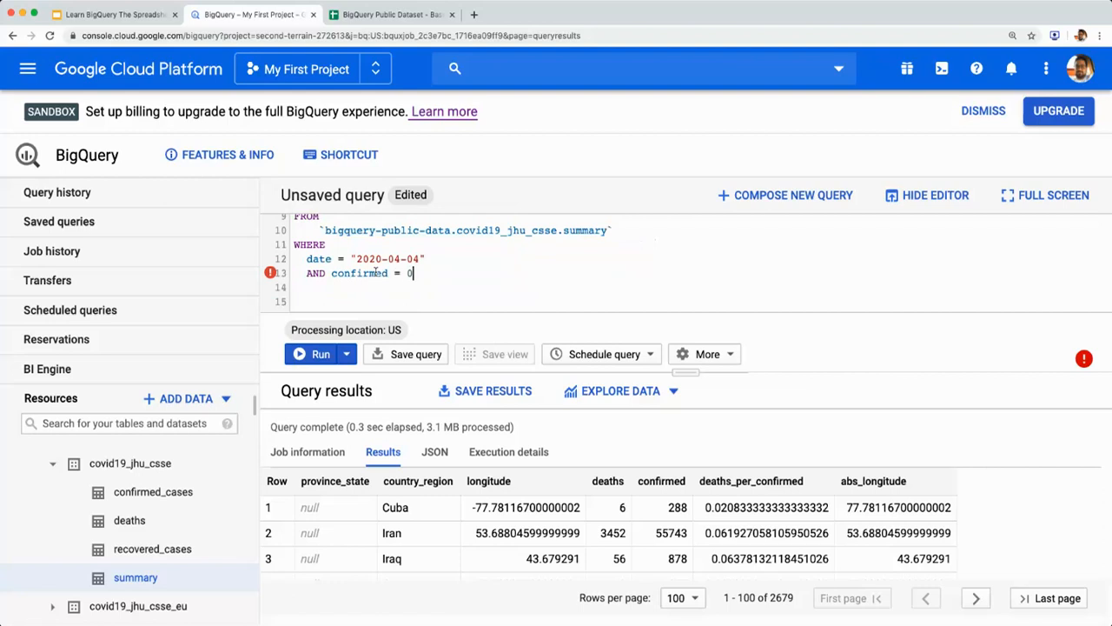
Step: Run the filtered query and examine the deaths_per_confirmed values for rows with zero confirmed cases
left_click(317, 356)
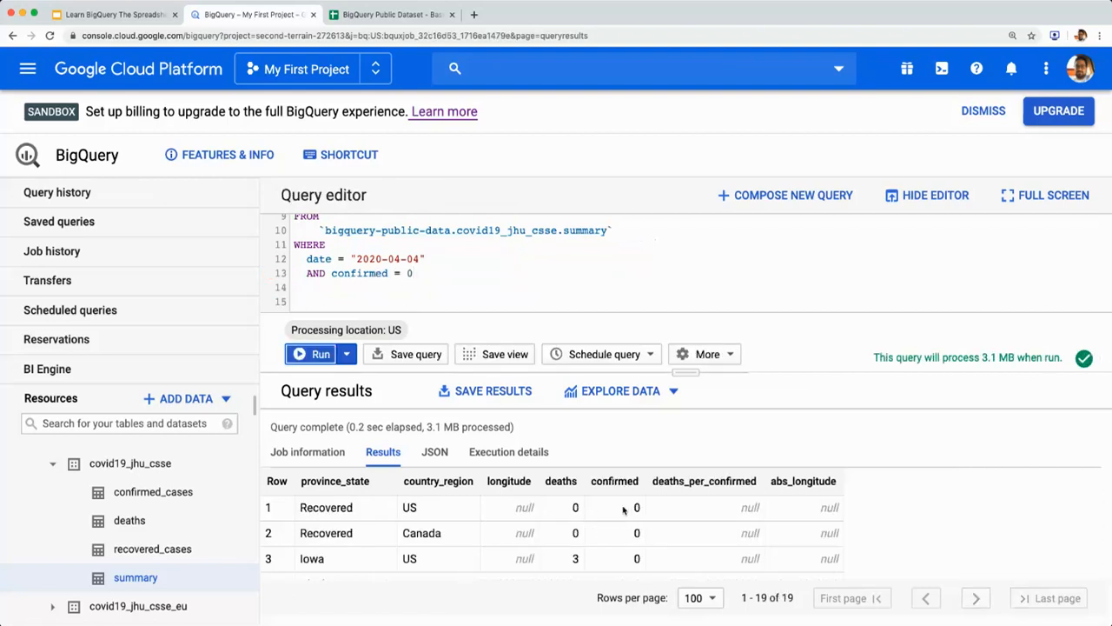
scroll(626, 507, "down", 2)
scroll(626, 512, "up", 2)
scroll(624, 521, "down", 5)
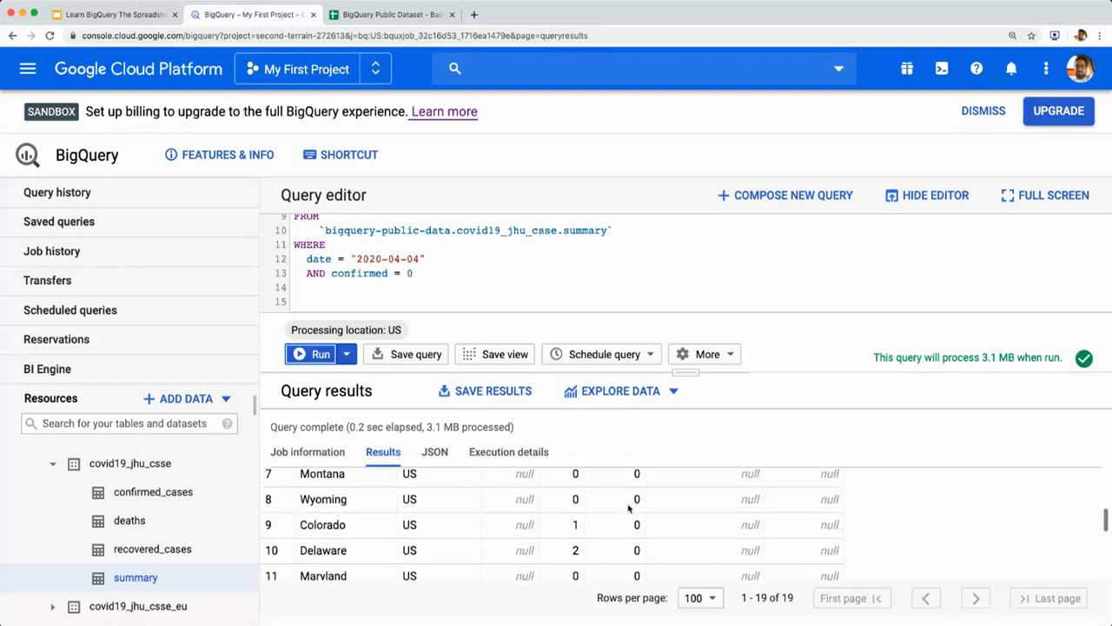
scroll(624, 540, "up", 5)
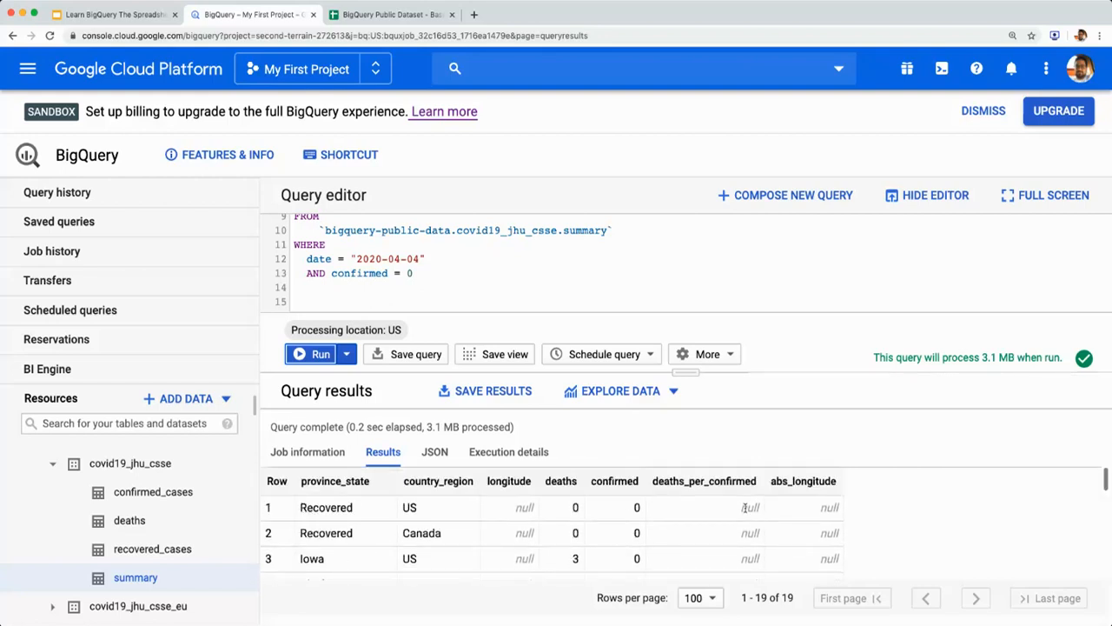
Step: Examine the zero-confirmed results alongside the SAFE_DIVIDE line of the query, and check the Mathematical Functions slide in Google Slides
scroll(745, 507, "down", 3)
scroll(747, 504, "up", 3)
scroll(752, 521, "down", 5)
scroll(750, 524, "up", 5)
scroll(509, 280, "up", 3)
scroll(407, 274, "down", 2)
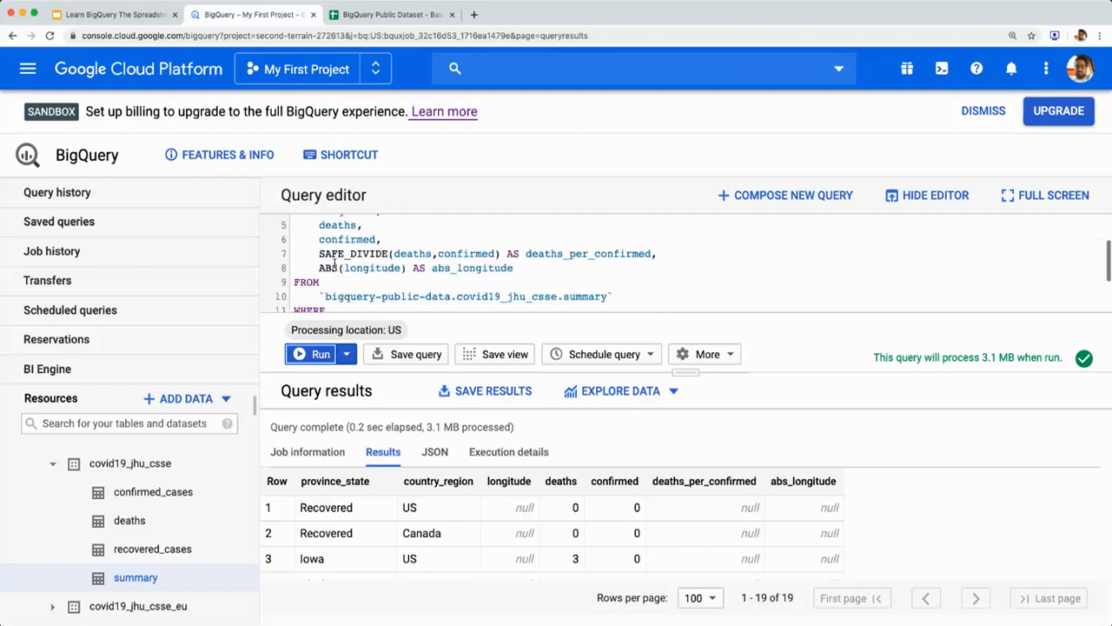
left_click(146, 16)
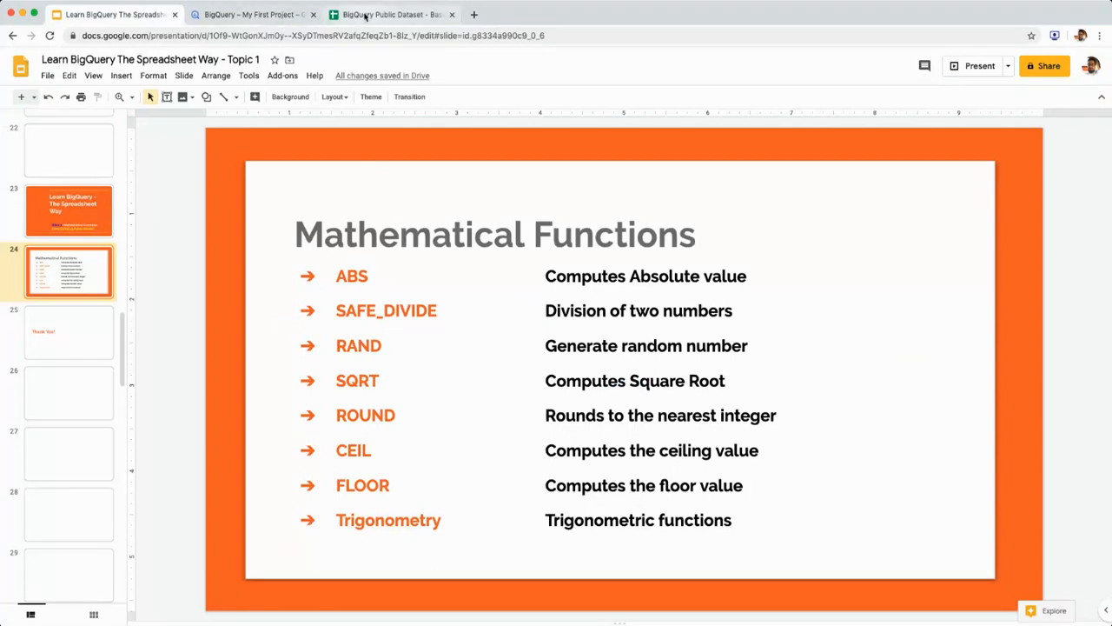
Step: Switch to the COVID-19 Cases spreadsheet in Google Sheets and clear the values beside longitude in F2:F13
left_click(365, 15)
scroll(453, 279, "up", 20)
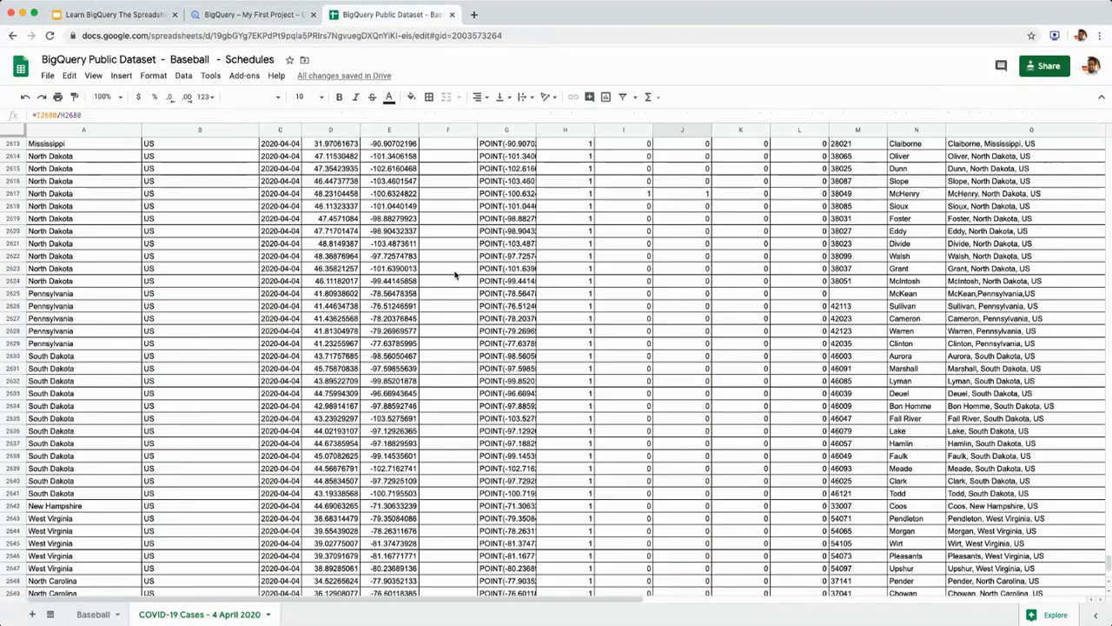
scroll(455, 273, "up", 5)
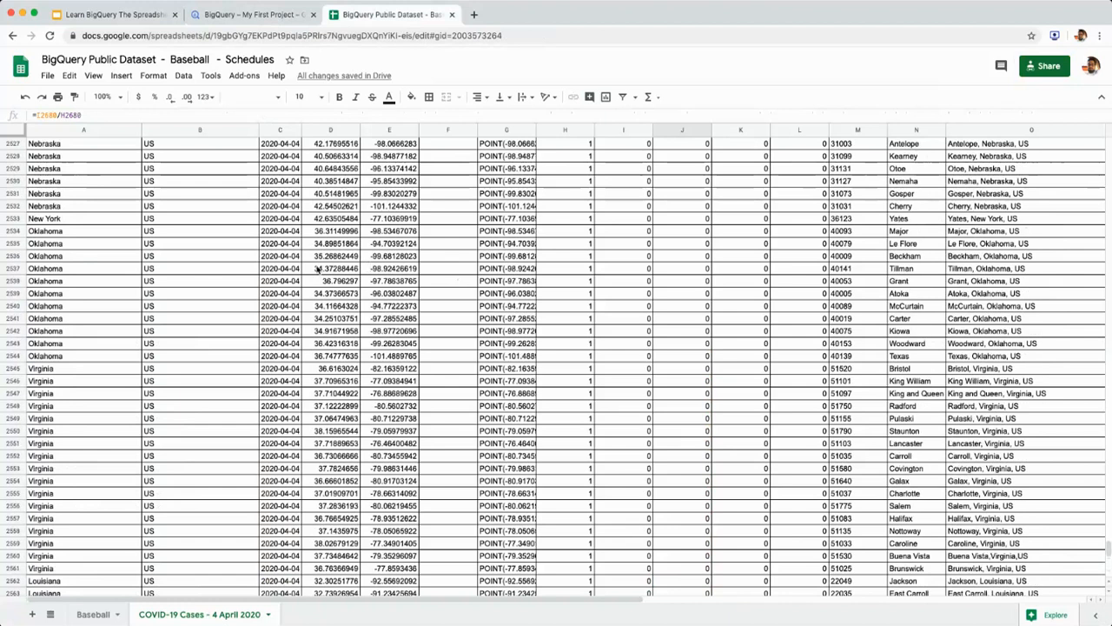
left_click(221, 271)
key("super+Up")
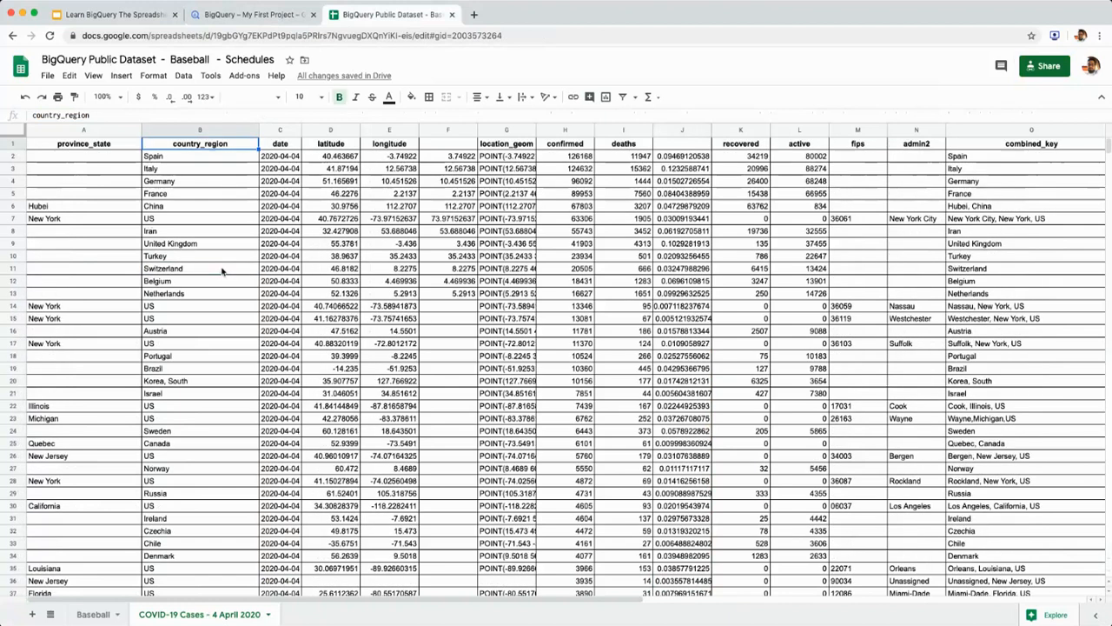
left_click_drag(449, 161, 467, 296)
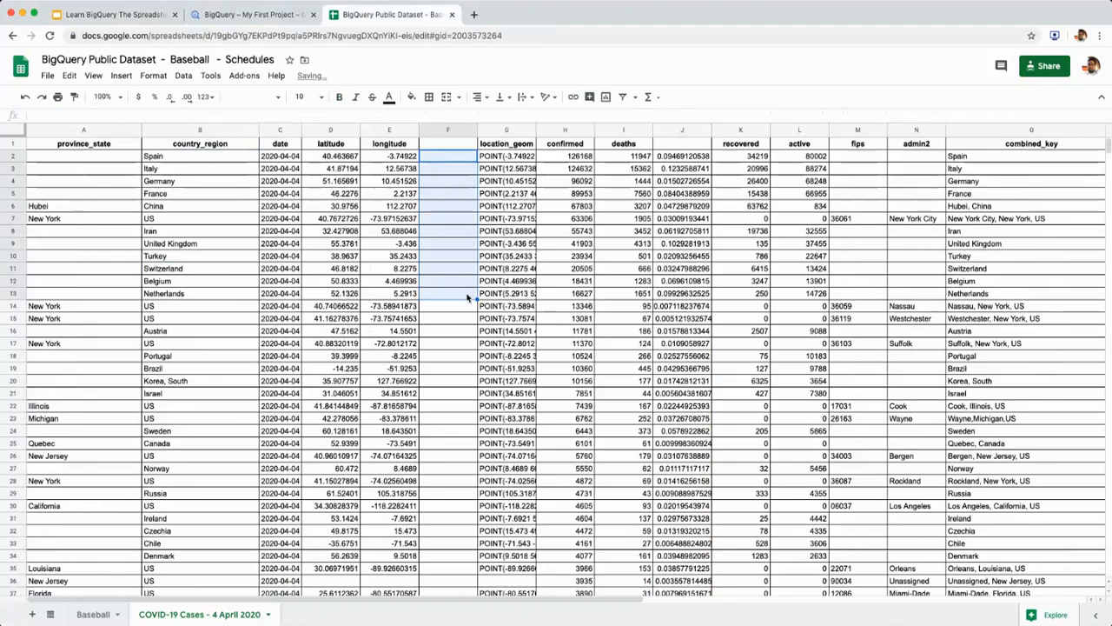
key("Delete")
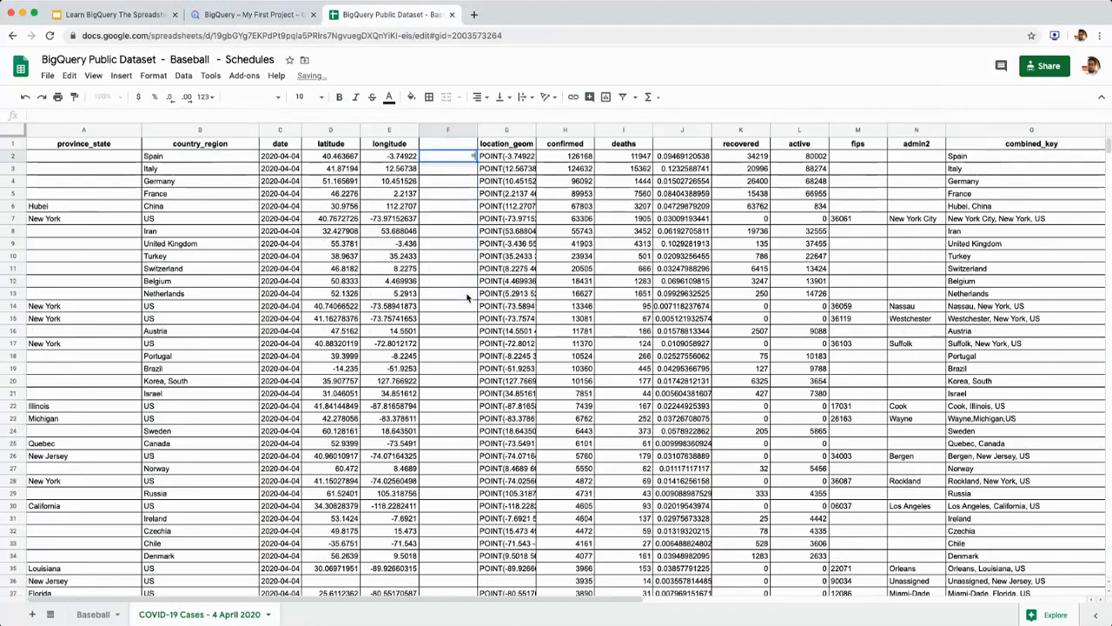
Step: Enter the formula =RAND() in F2 and fill it down to F11
type("=ran")
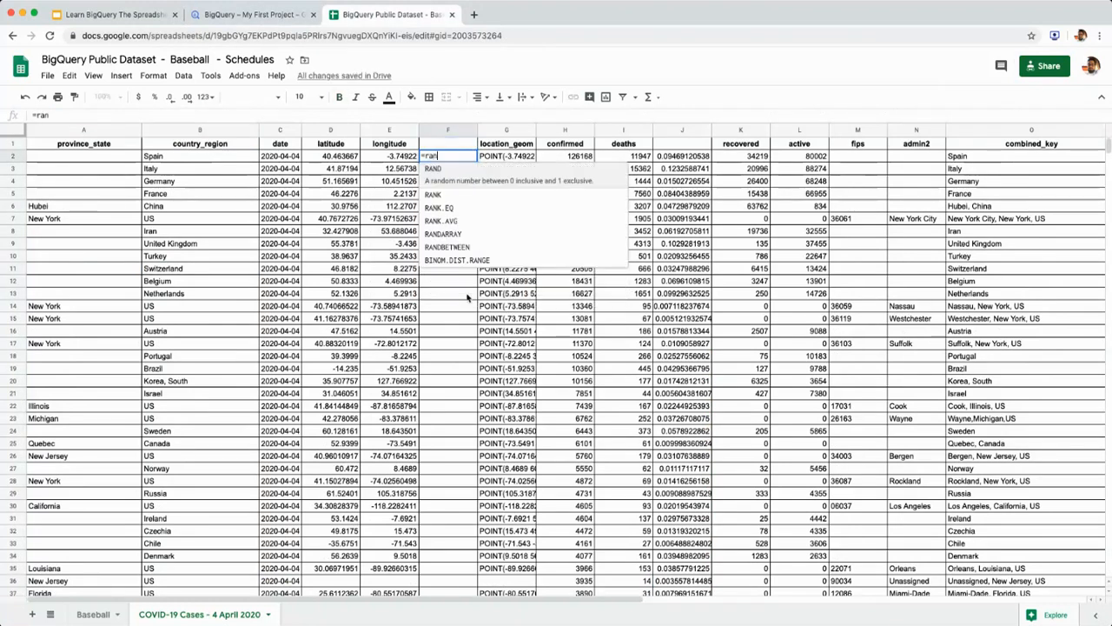
key("Tab")
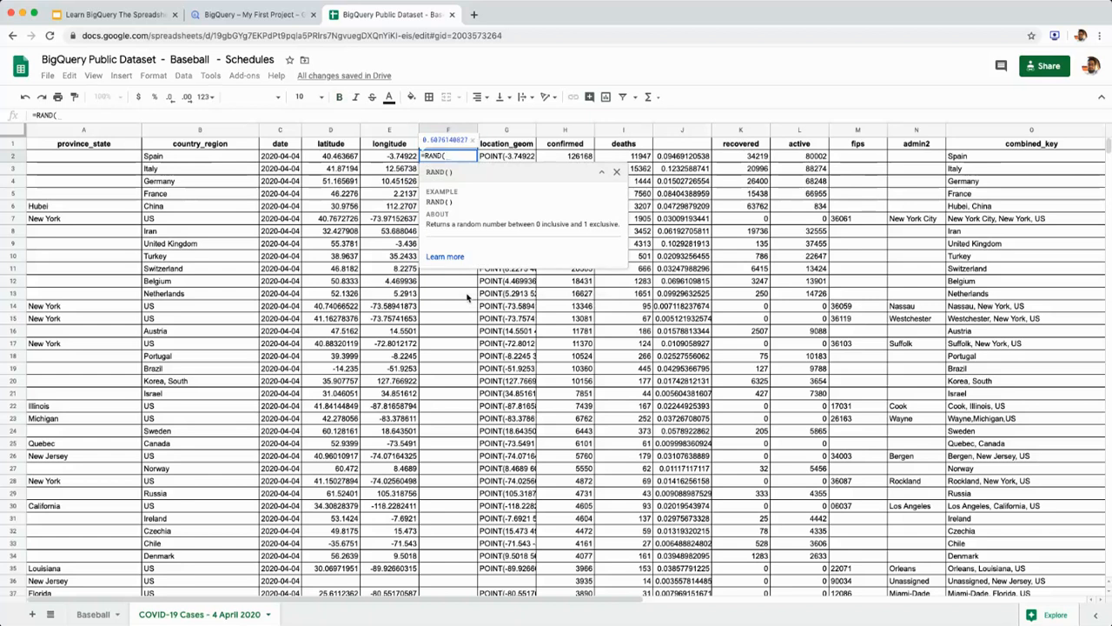
type(")")
key("Return")
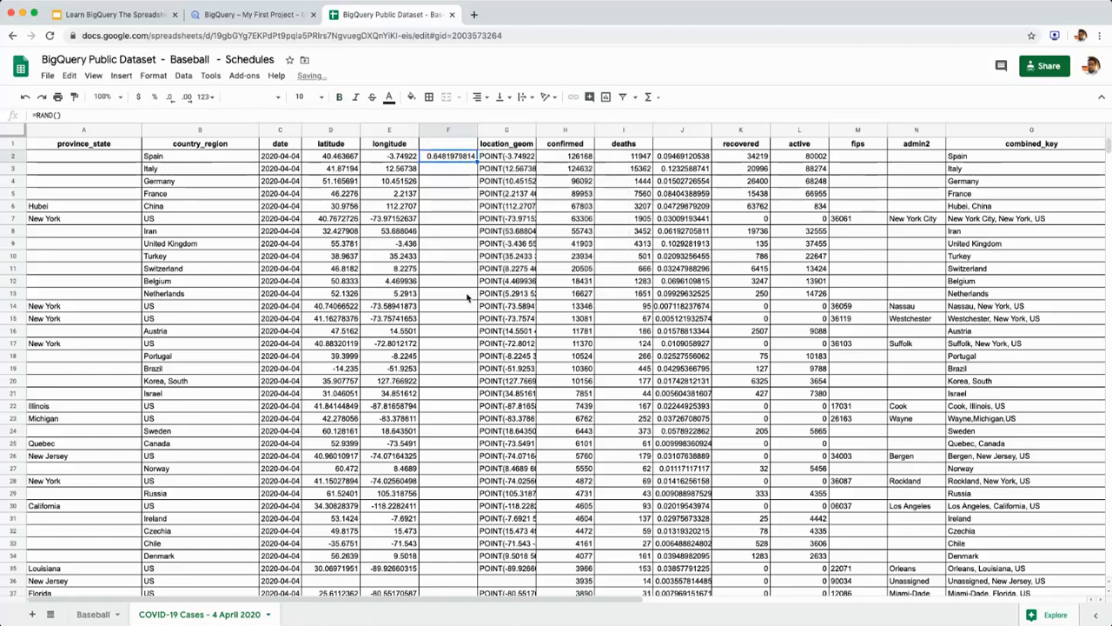
left_click_drag(476, 163, 472, 274)
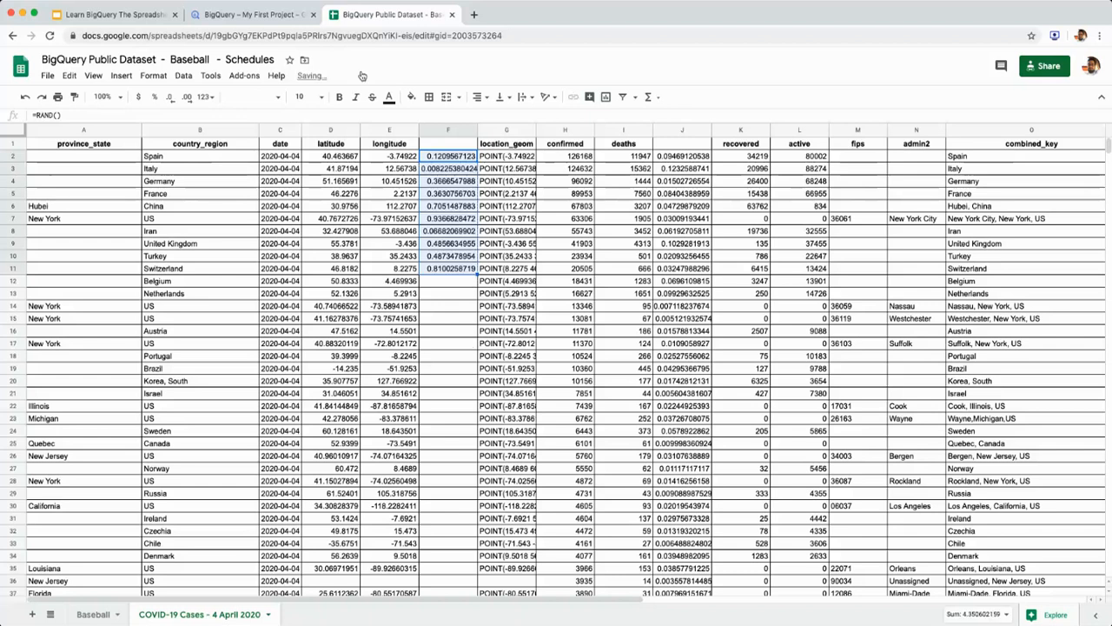
Step: Switch to BigQuery and add RAND() AS random_number, on a new line below confirmed in the SELECT list
left_click(287, 15)
scroll(458, 264, "up", 2)
left_click(415, 267)
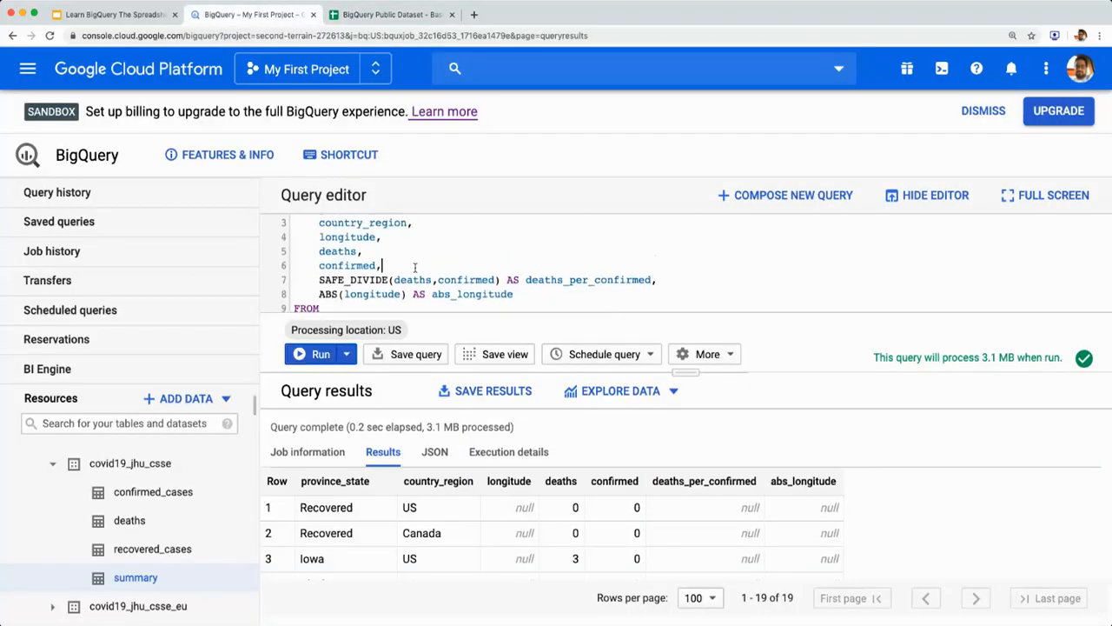
key("Return")
type("RAND")
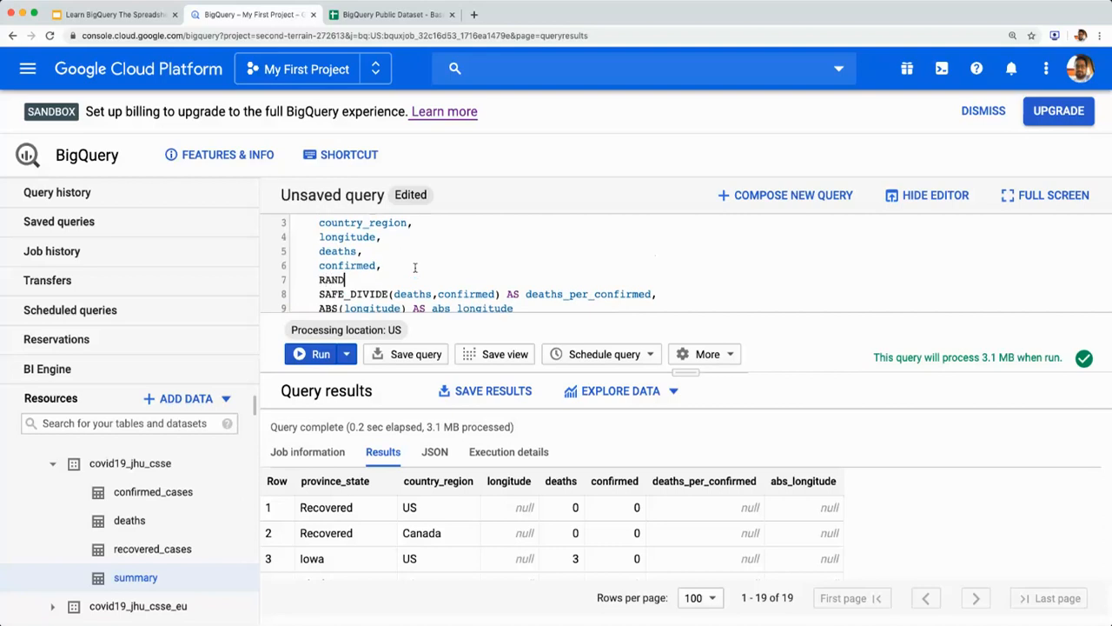
type("() AS random_number,")
Step: Run the query and examine the first three random_number values, checking the function list in Google Slides
left_click(318, 356)
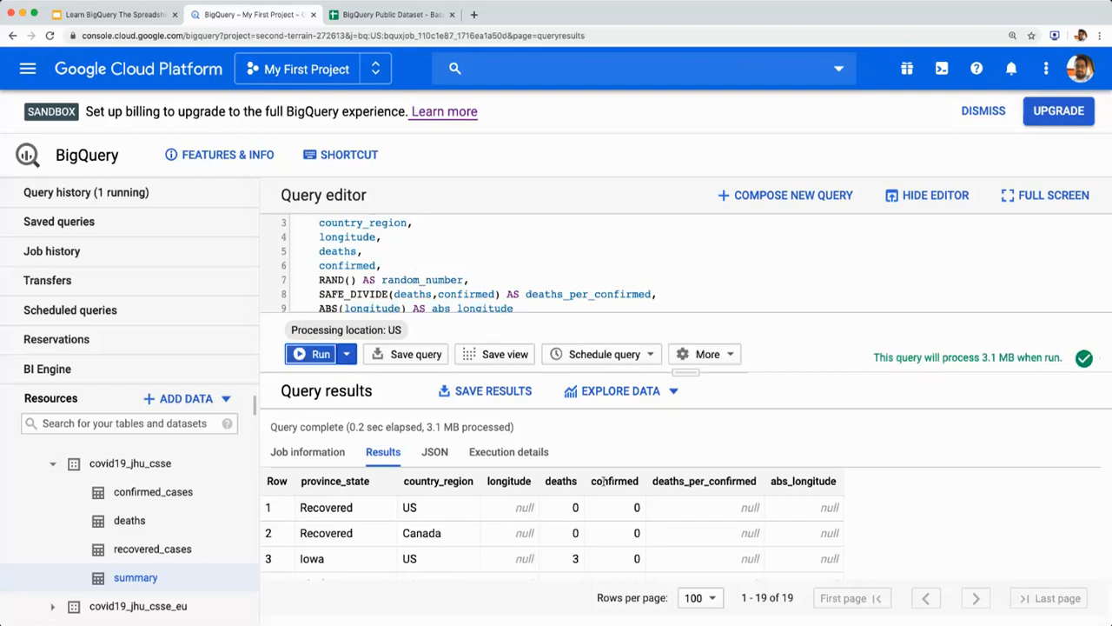
double_click(716, 506)
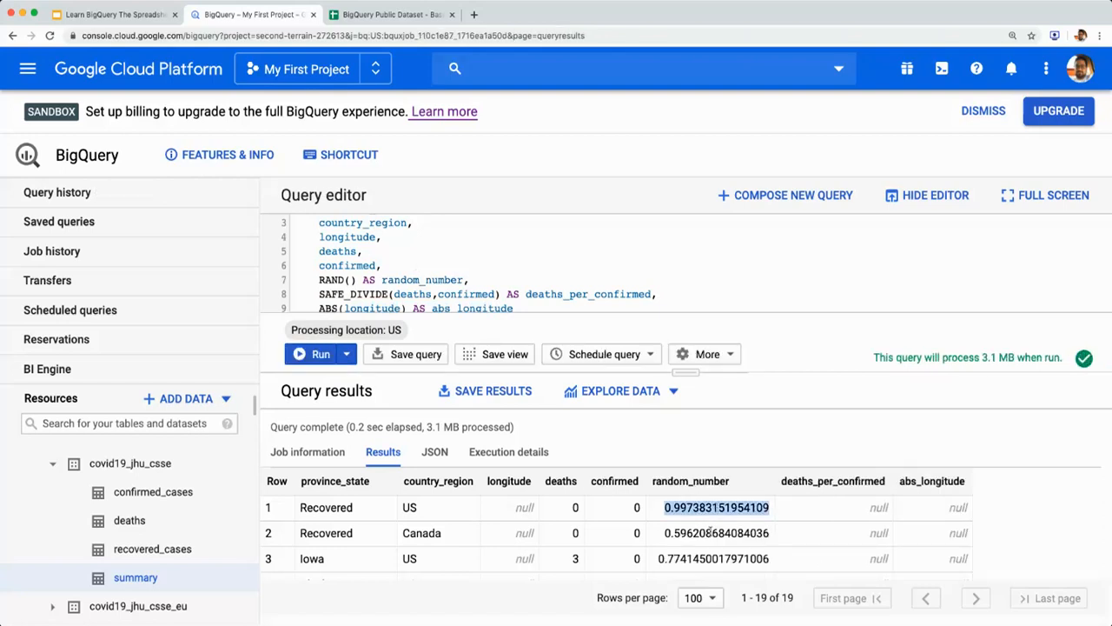
double_click(711, 532)
double_click(715, 558)
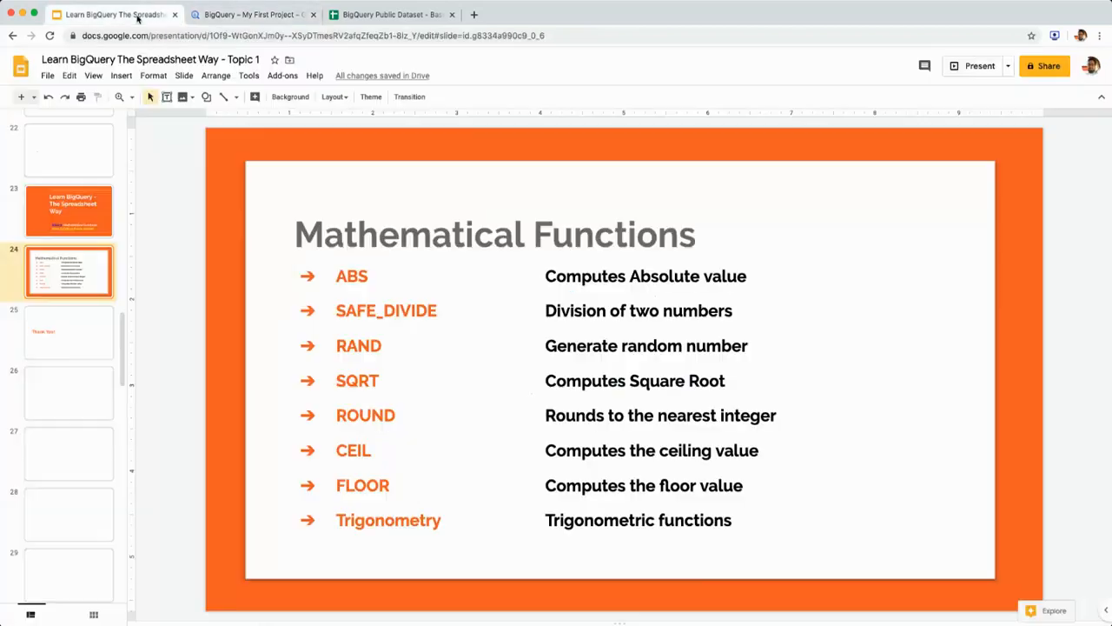
left_click(121, 14)
Step: Return to the spreadsheet in Google Sheets and clear the random numbers from F2:F11
left_click(283, 15)
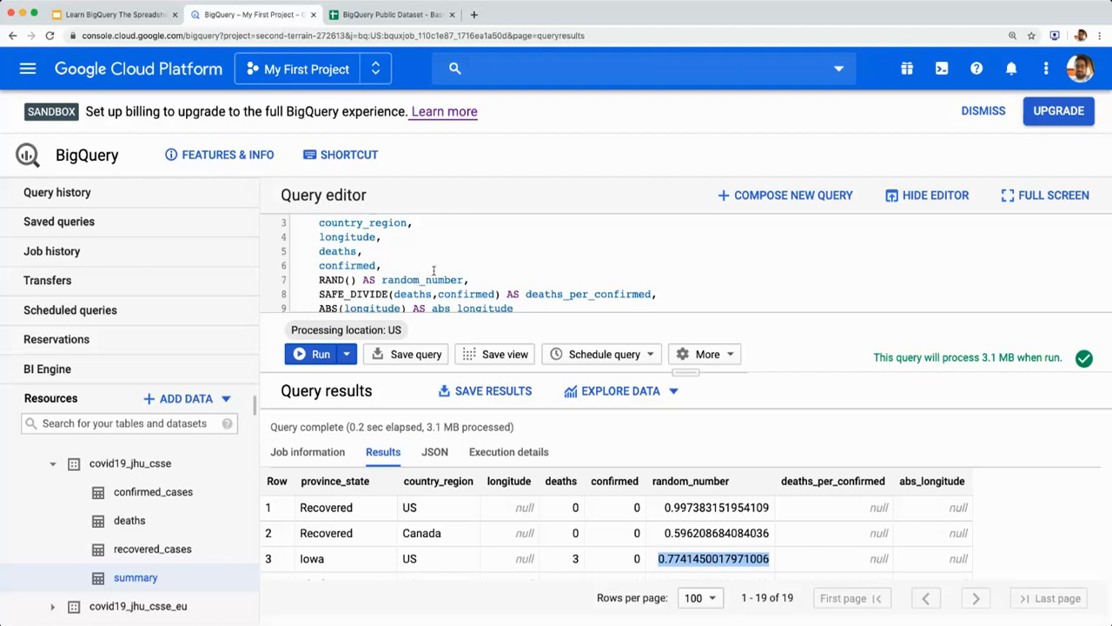
key("ctrl+Tab")
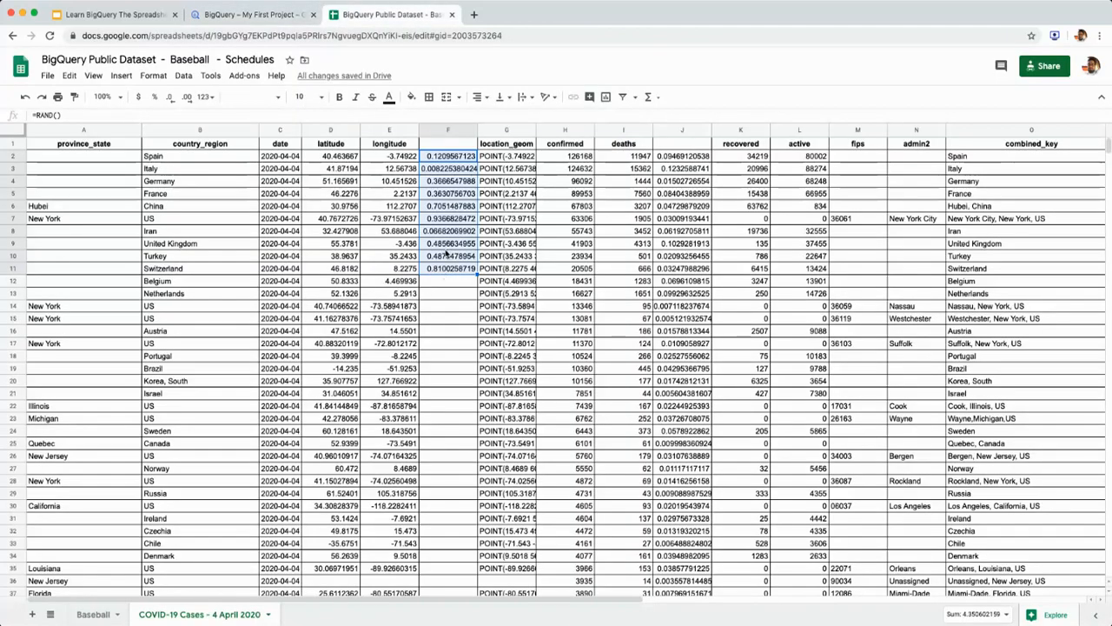
key("Delete")
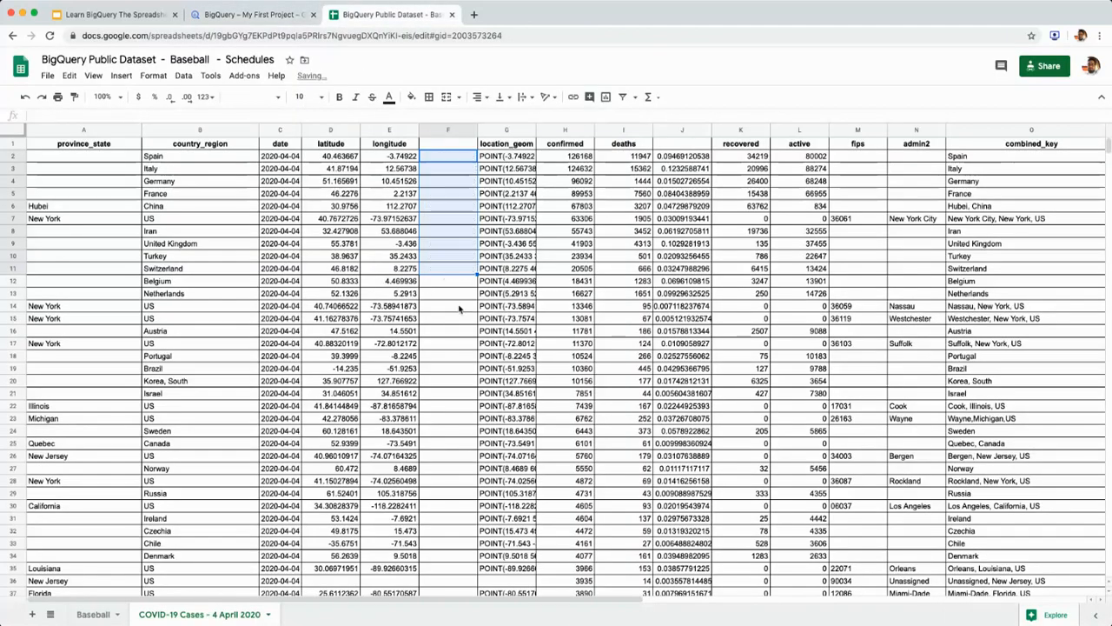
Step: Insert one empty column immediately to the right of the deaths column
key("Right")
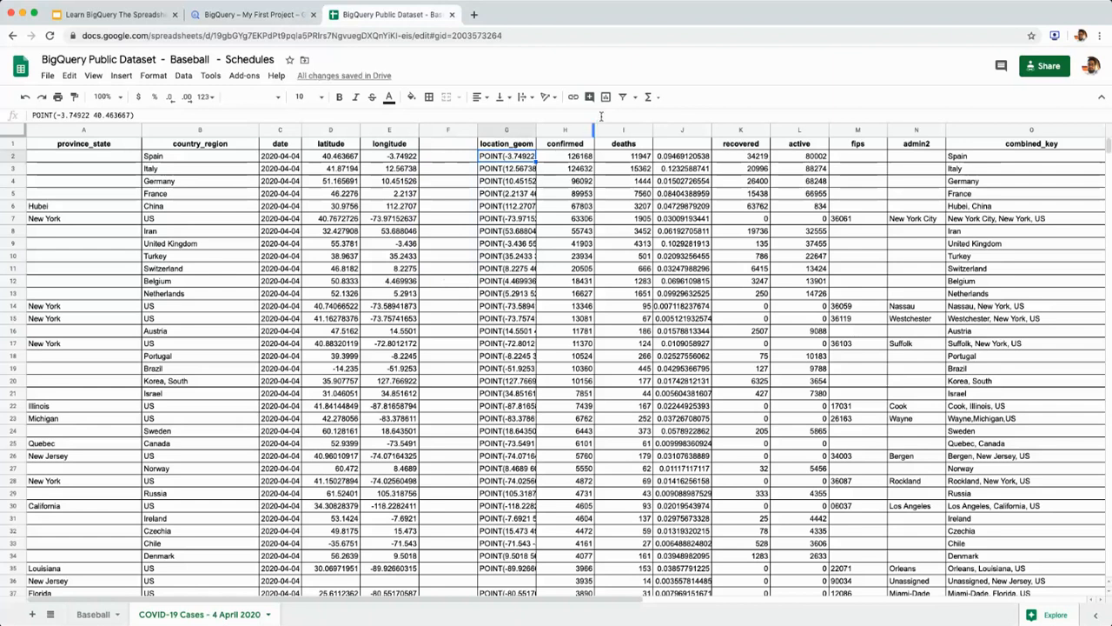
right_click(618, 131)
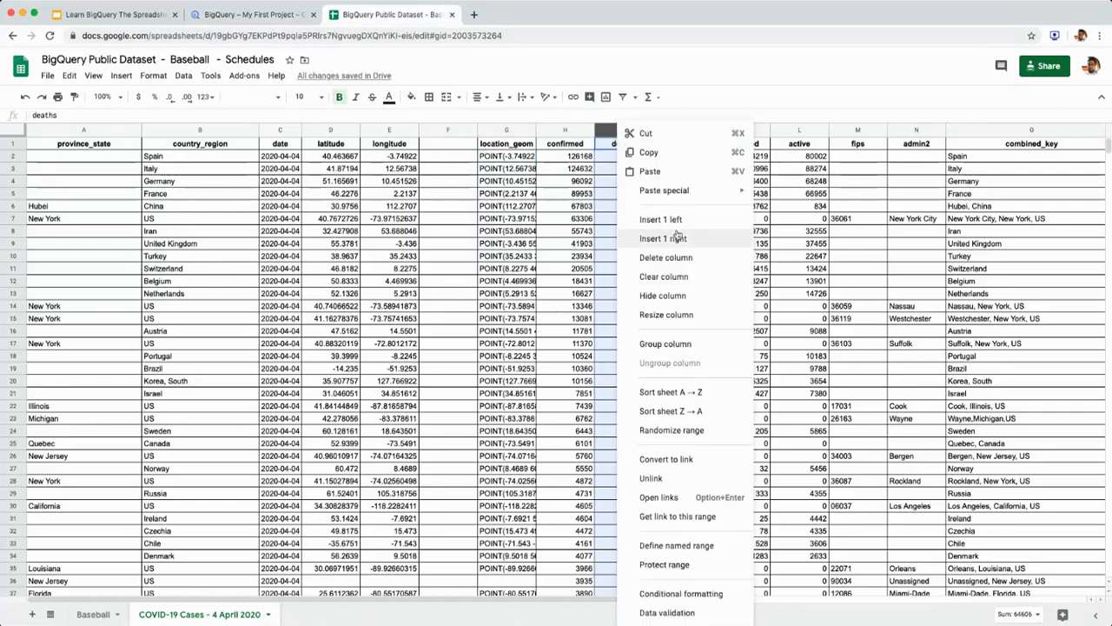
left_click(603, 195)
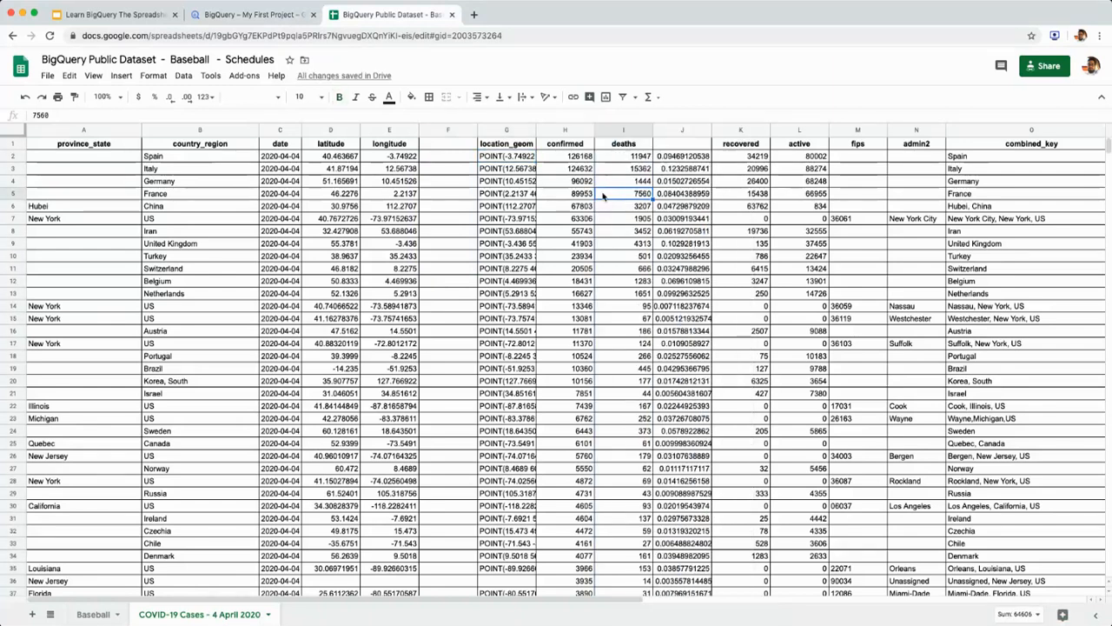
right_click(617, 130)
left_click(670, 237)
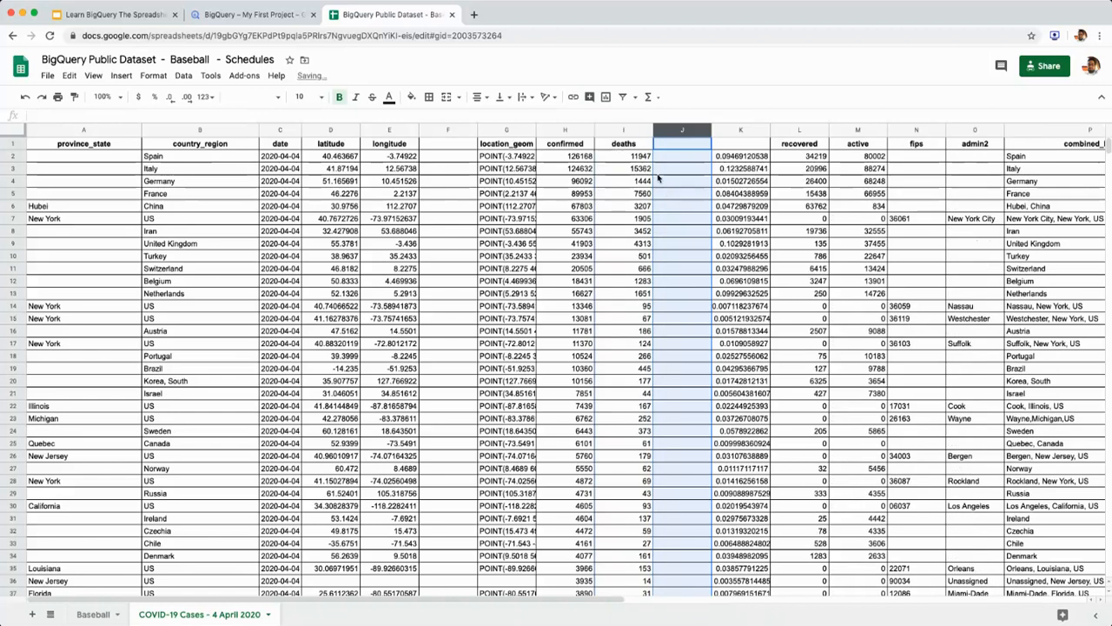
Step: Enter the formula =sqrt(I2) in J2 to compute the square root of Spain's deaths
left_click(664, 164)
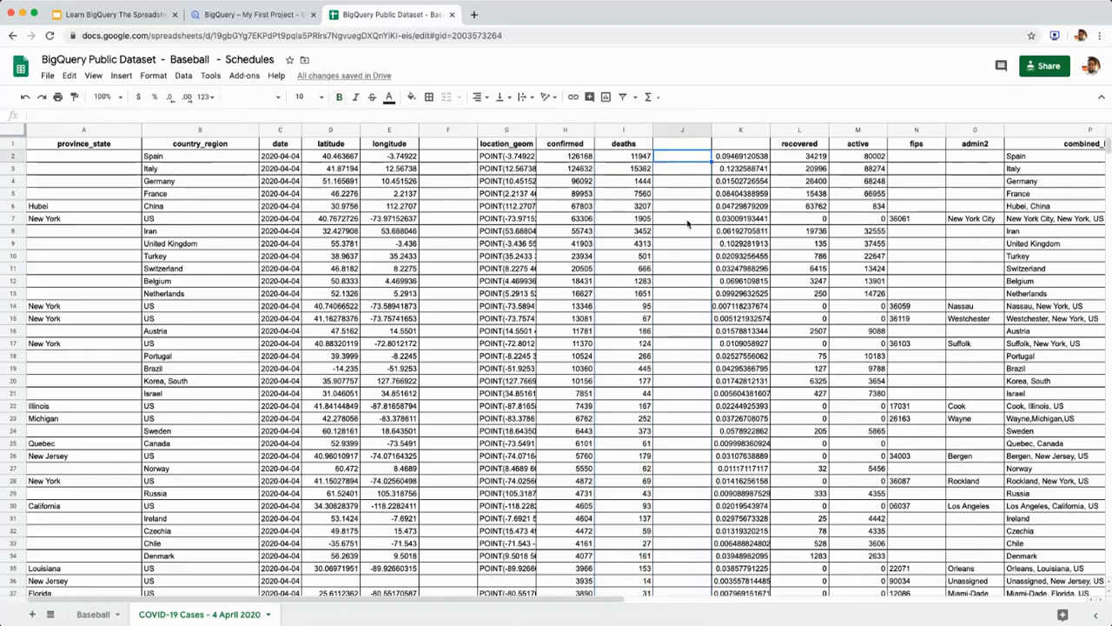
type("=sqrt")
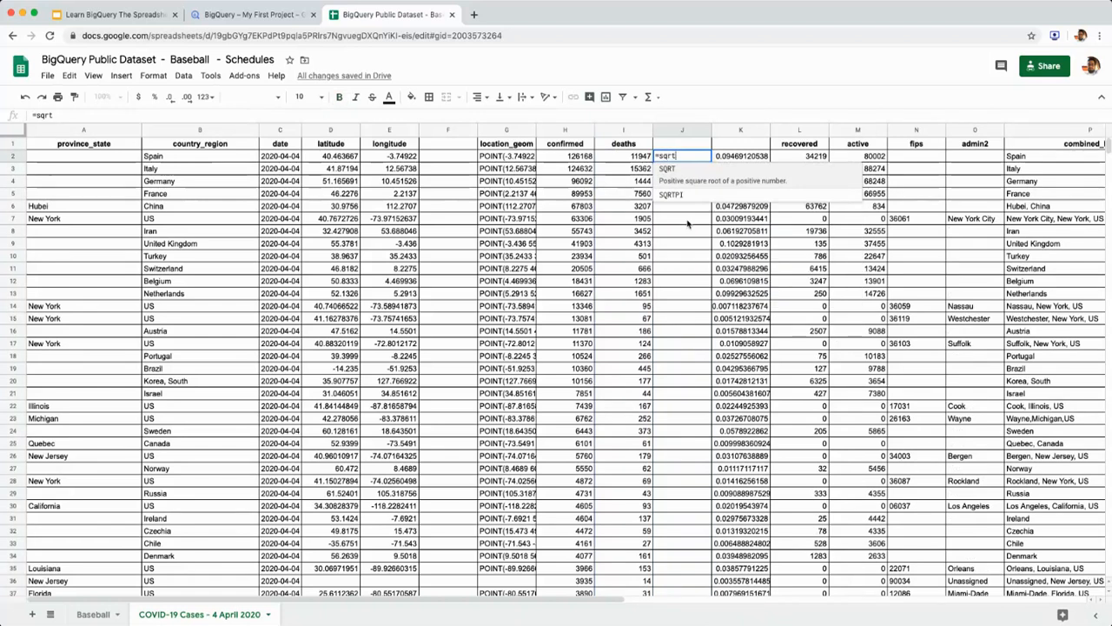
type("(dea")
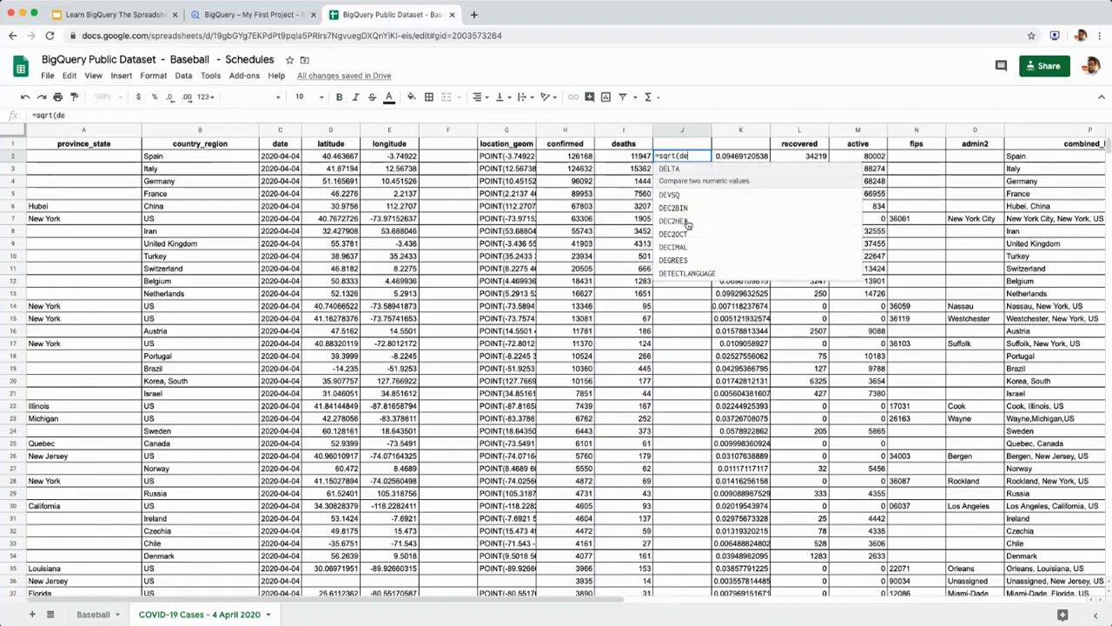
key("BackSpace")
key("BackSpace")
key("BackSpace")
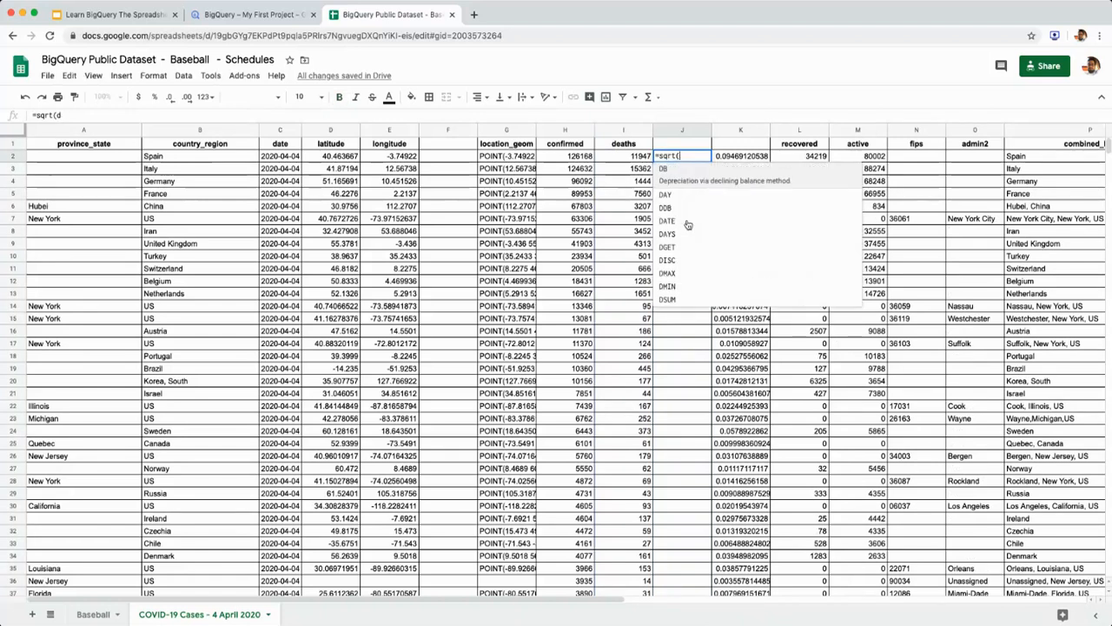
type("I2")
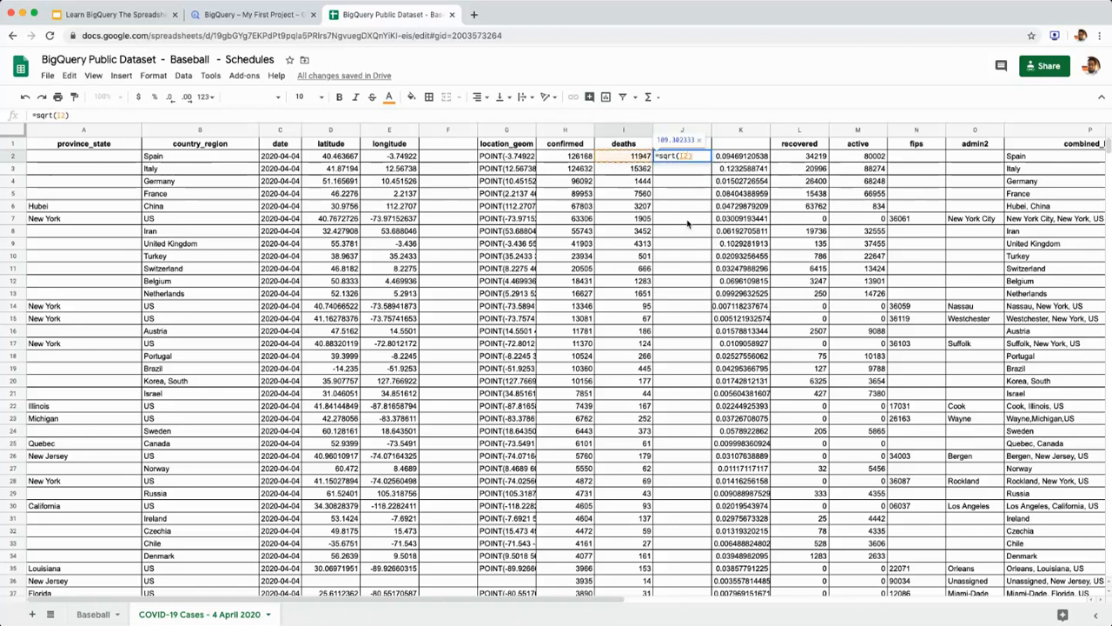
type(")")
key("Return")
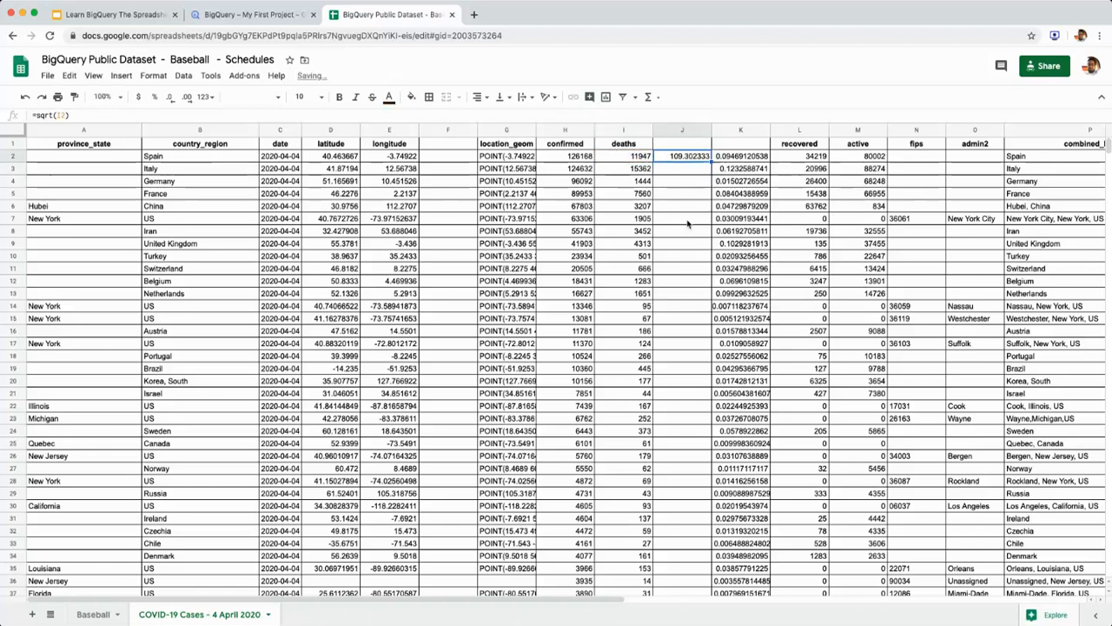
Step: Copy the square root formula from J2 down through J11
key("shift+Down")
key("shift+Down")
key("shift+Down")
key("shift+Down")
key("shift+Down")
key("shift+Down")
key("shift+Down")
key("shift+Down")
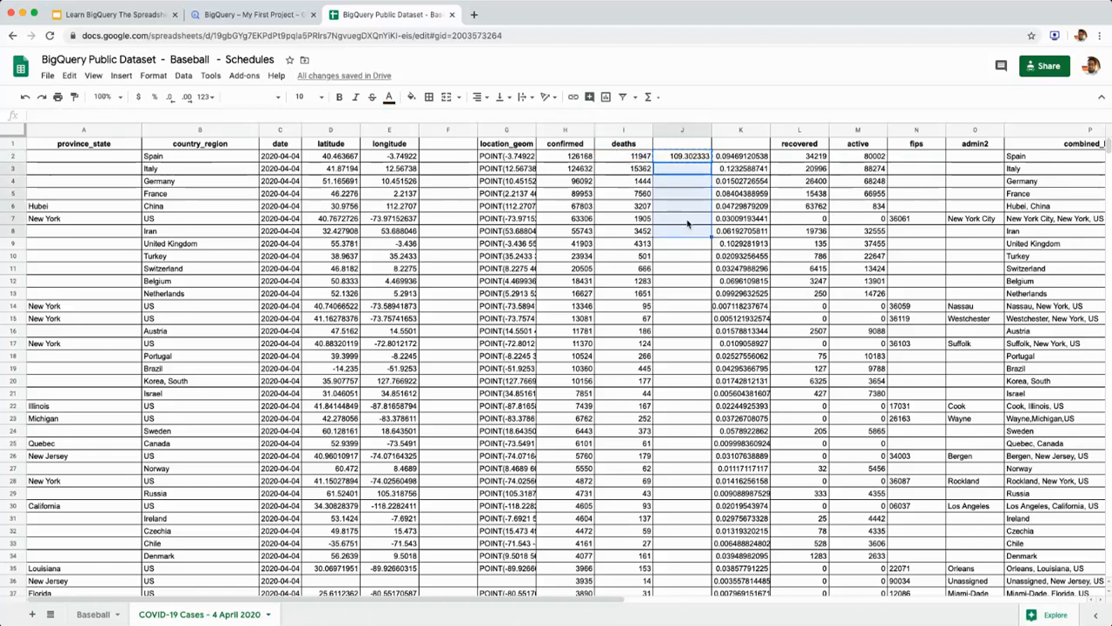
type("123.9435355 38 86.94826048 56.63038054 43.64630569 58.75372329 65.67343451 22.38302929 25.8069758")
key("shift+Up")
key("shift+Up")
key("shift+Up")
key("shift+Up")
key("shift+Up")
key("shift+Up")
key("shift+Up")
key("shift+Up")
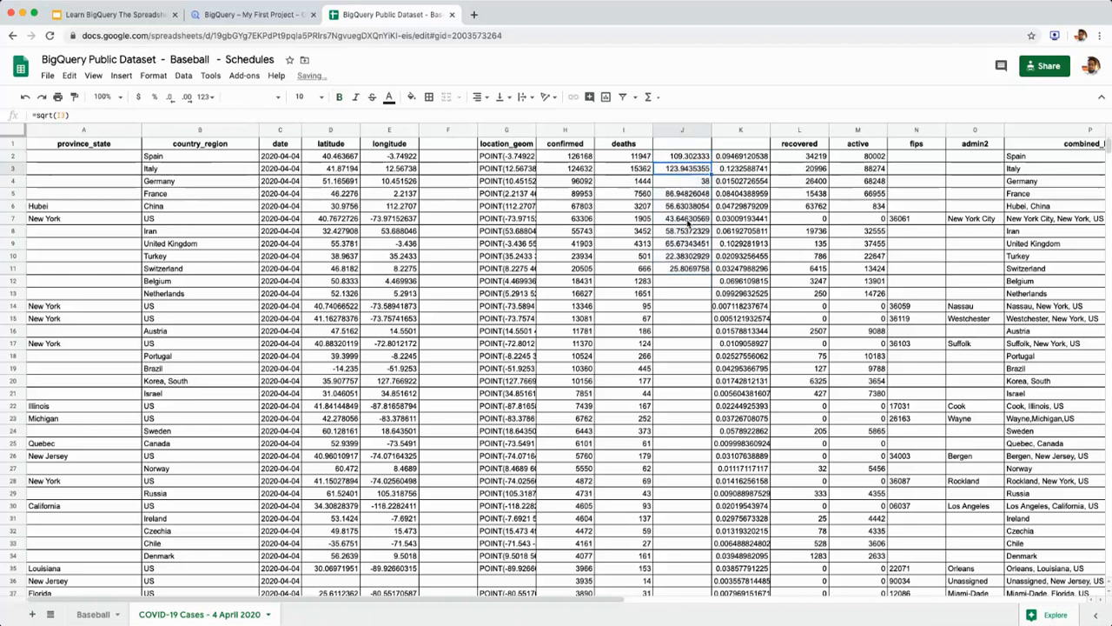
Step: Compare the square root values in column J with the corresponding deaths values in column I
left_click(691, 281)
left_click(688, 143)
left_click_drag(683, 158, 691, 283)
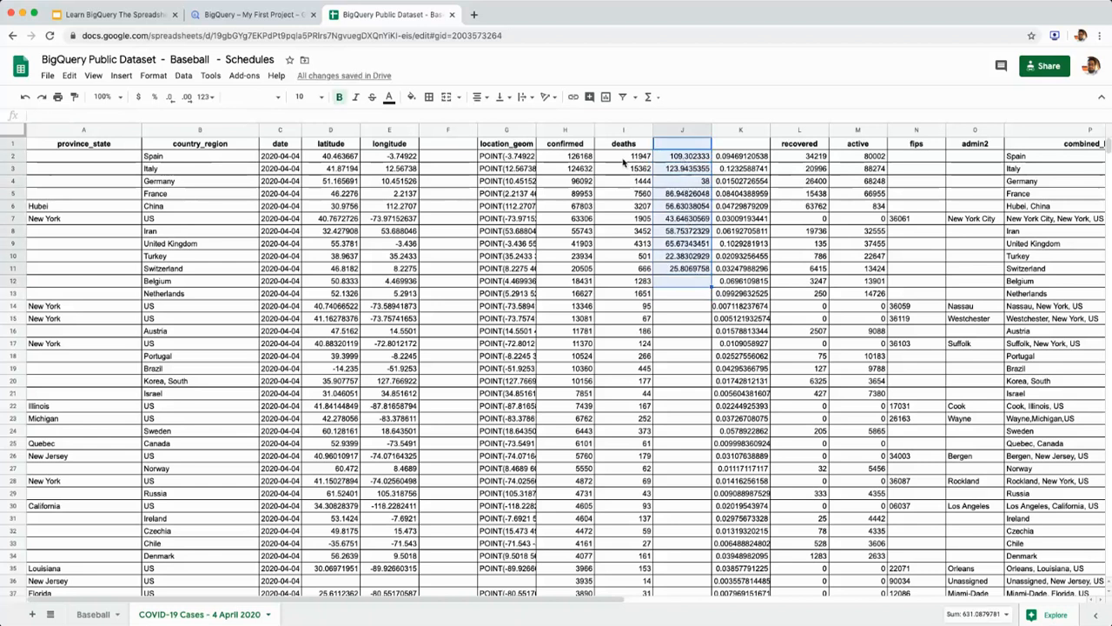
left_click_drag(622, 155, 640, 292)
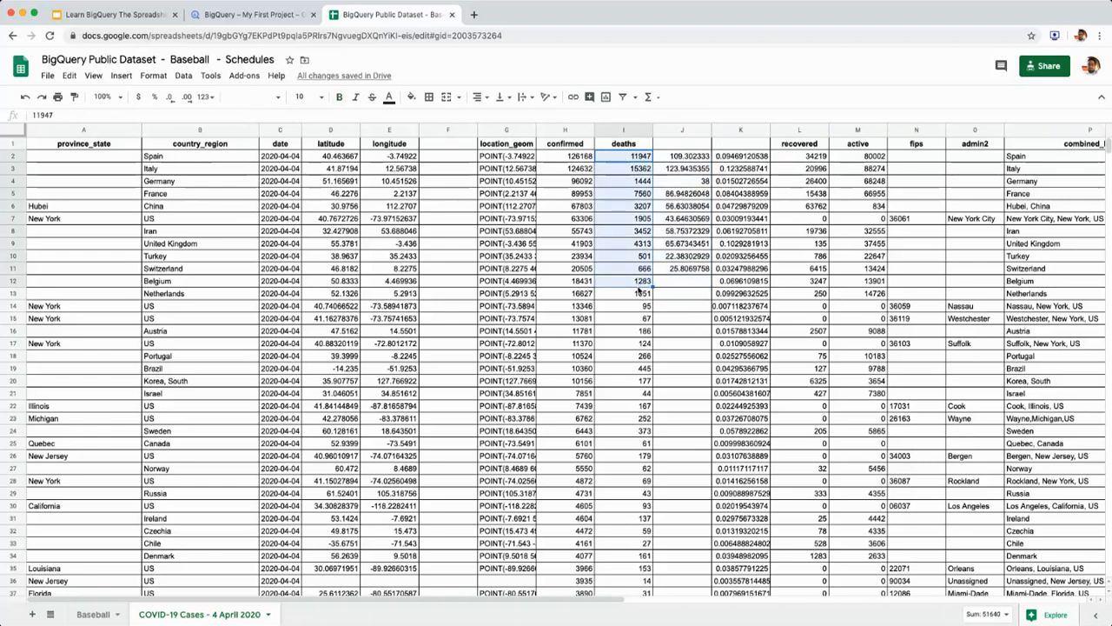
Step: Switch to BigQuery, add SQRT(deaths) AS sqrt_deaths after the confirmed column in the query, and run it
left_click(260, 15)
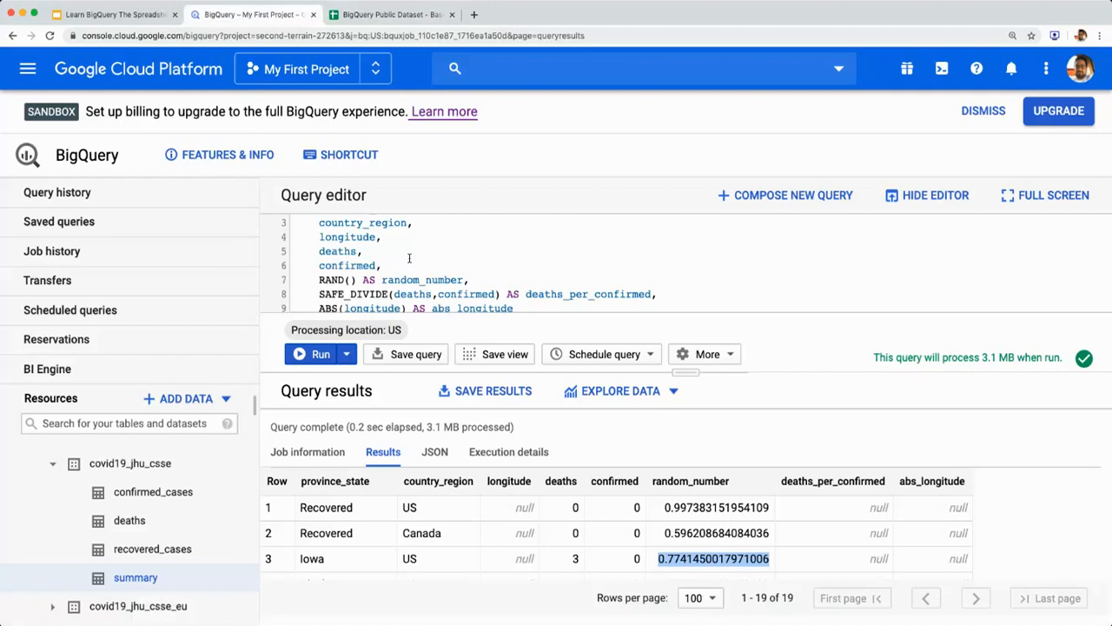
left_click(409, 265)
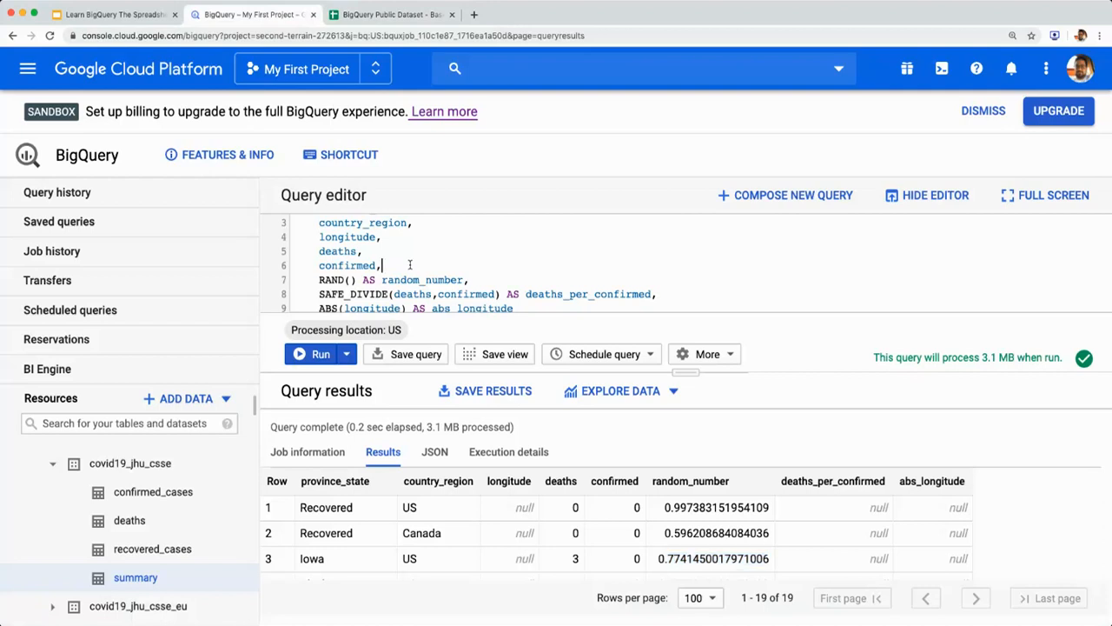
key("Return")
type("S")
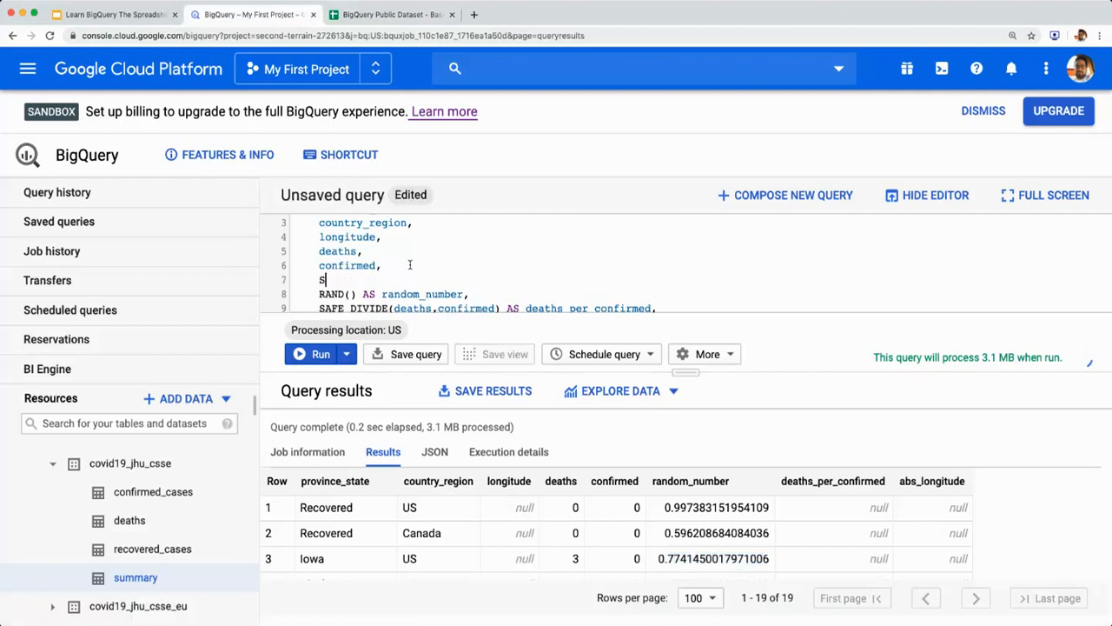
type("QRT(de")
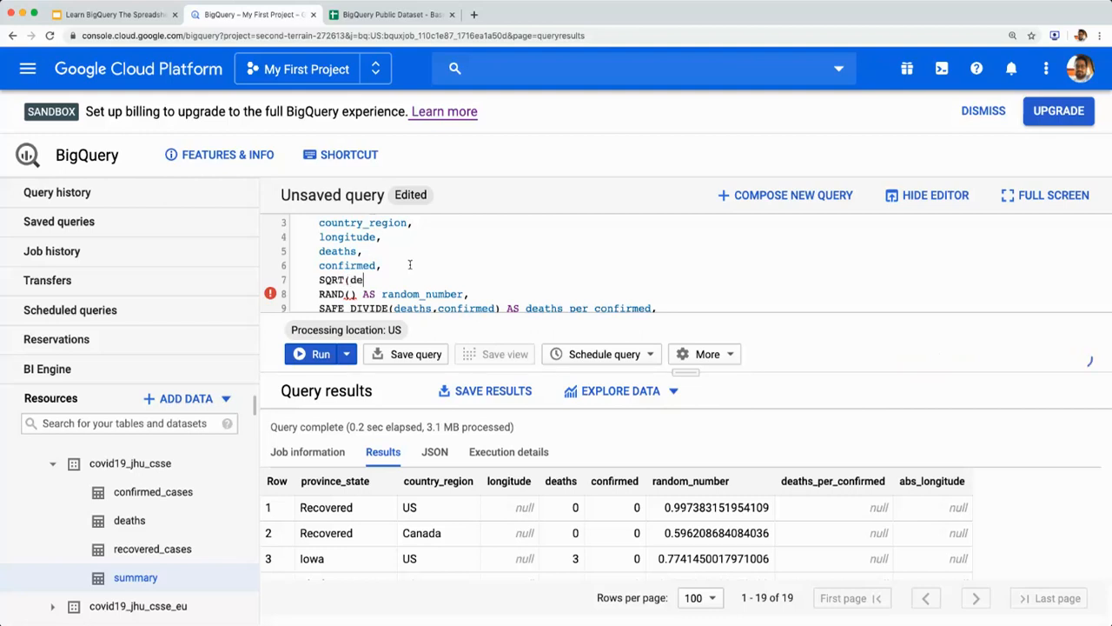
type("aths) AS sqrt_deaths")
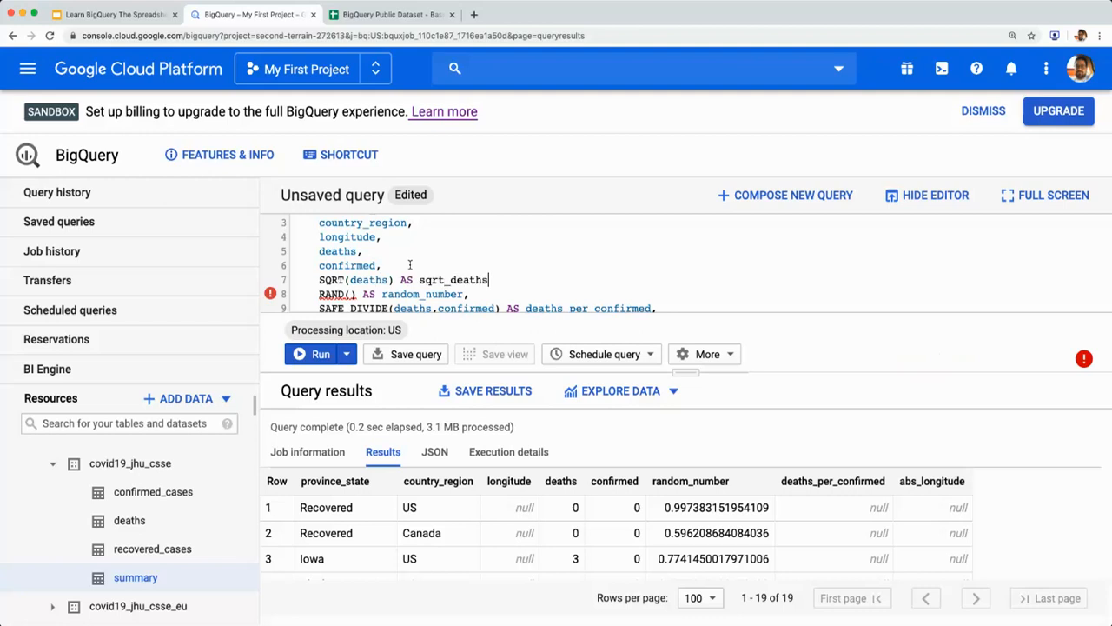
type(",")
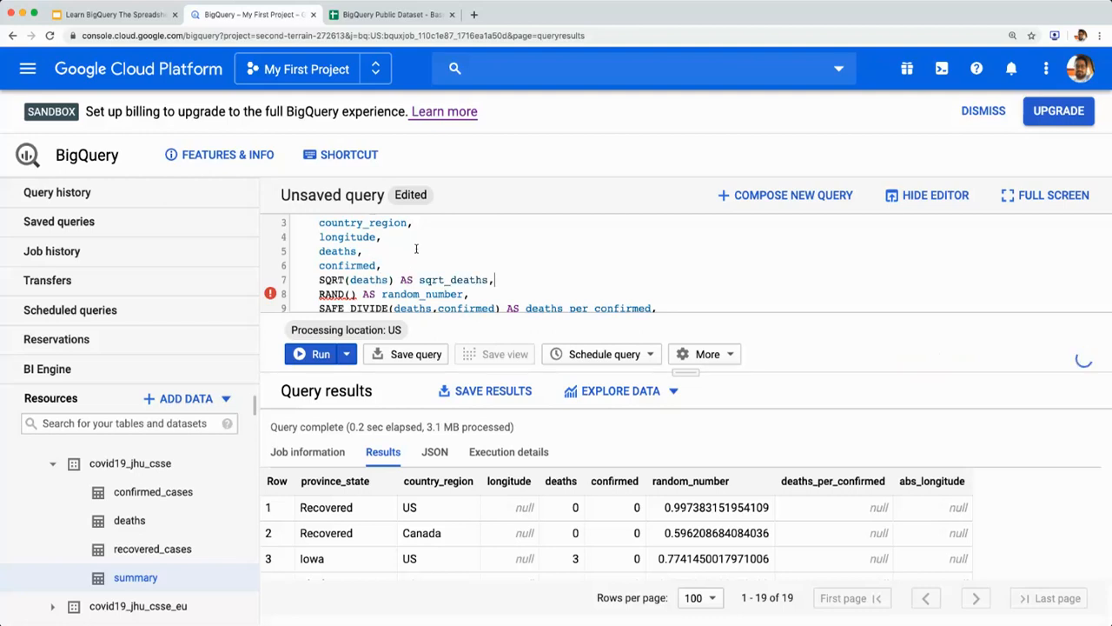
left_click(318, 354)
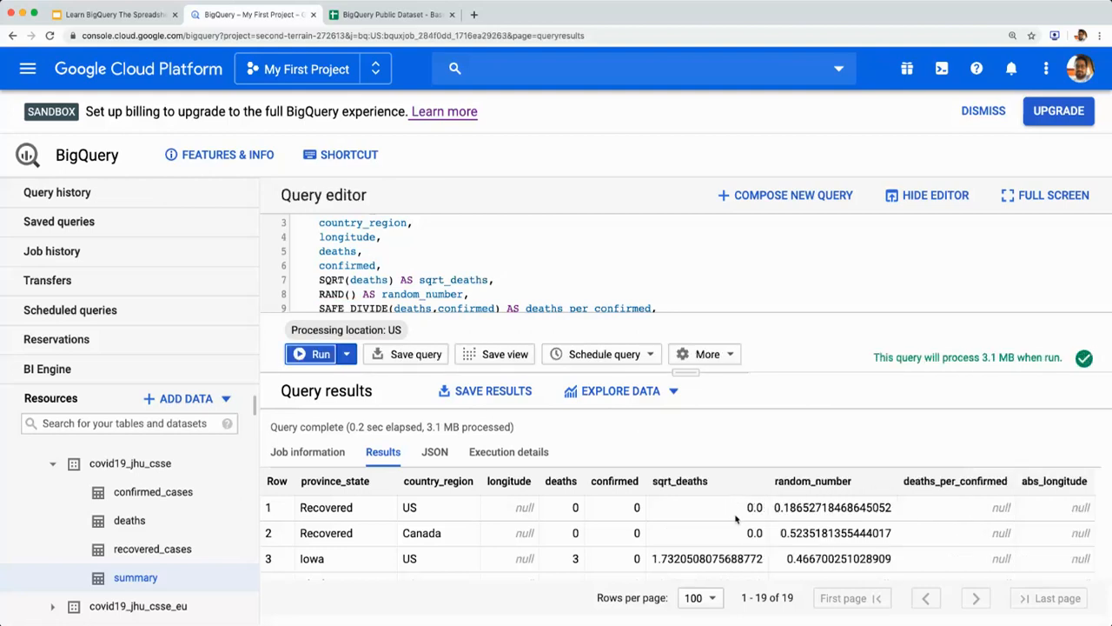
Step: Compare the sqrt_deaths values with the deaths values across the rows of the query results
scroll(749, 508, "down", 1)
scroll(706, 528, "up", 3)
scroll(704, 533, "down", 3)
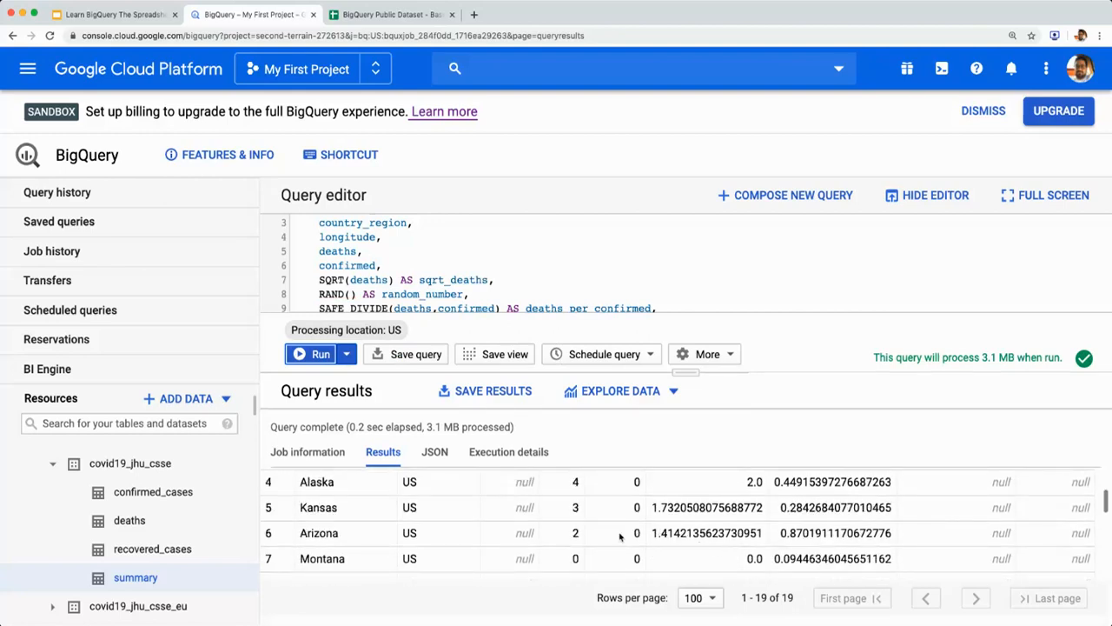
scroll(610, 536, "down", 5)
scroll(576, 522, "up", 1)
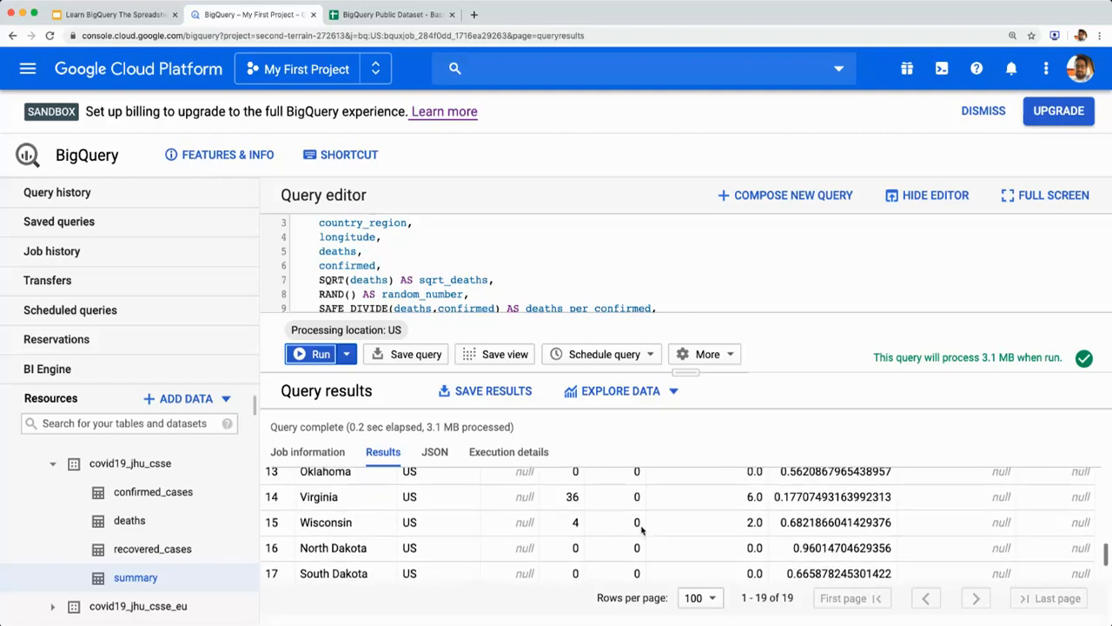
left_click(576, 522)
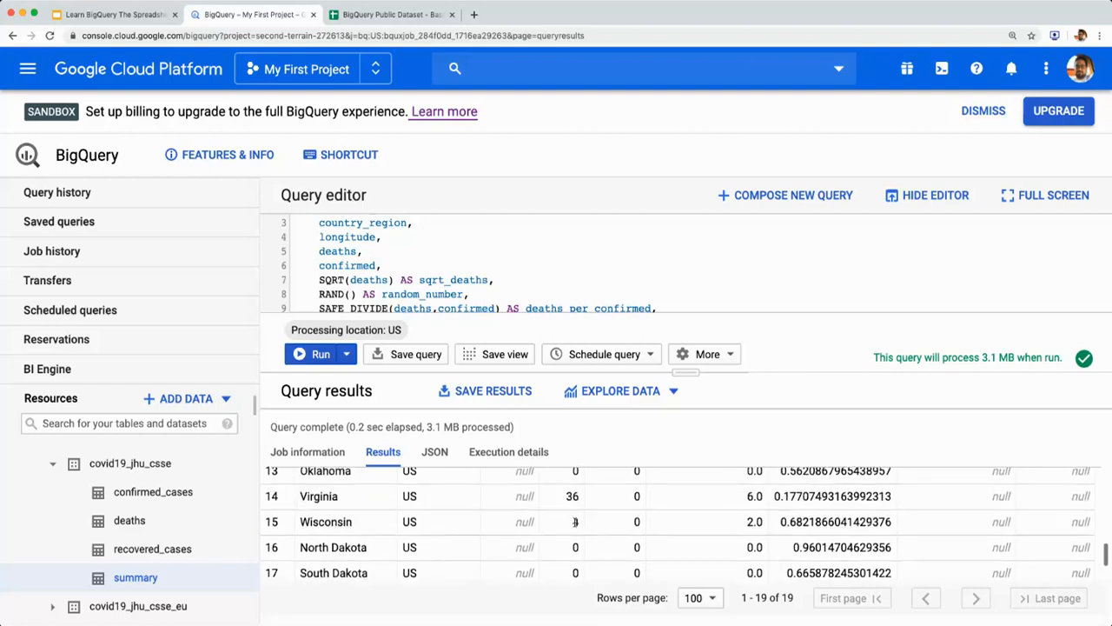
double_click(752, 521)
scroll(699, 550, "down", 1)
scroll(699, 549, "up", 6)
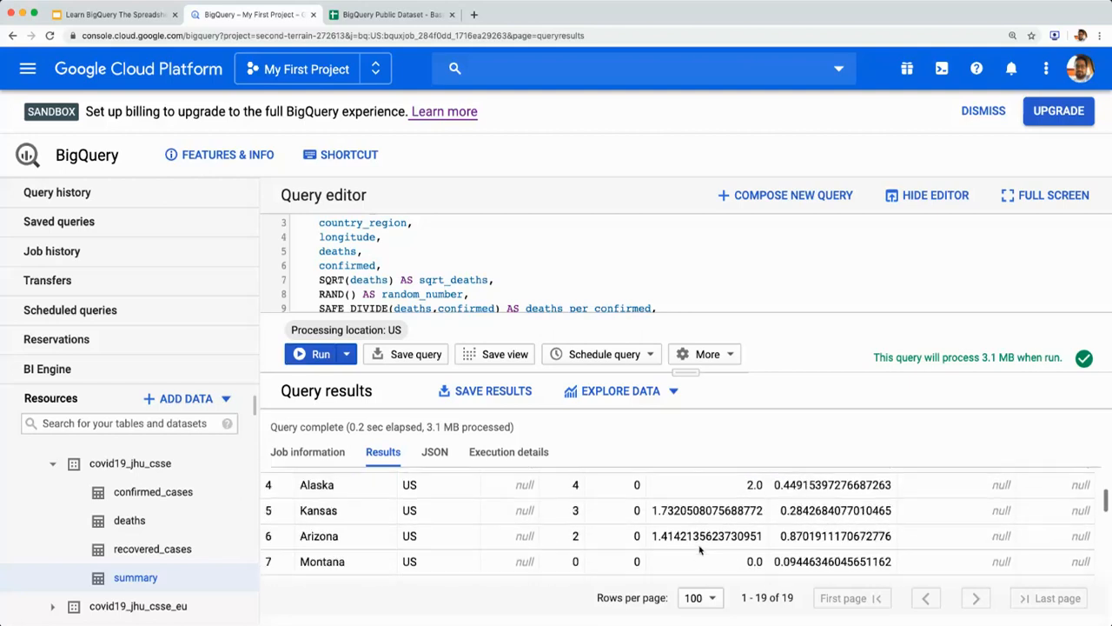
Step: Delete the condition following date = "2020-04-04" in the WHERE clause, rerun the query, and enlarge the results area
scroll(513, 261, "down", 3)
left_click(440, 293)
triple_click(439, 292)
key("BackSpace")
key("BackSpace")
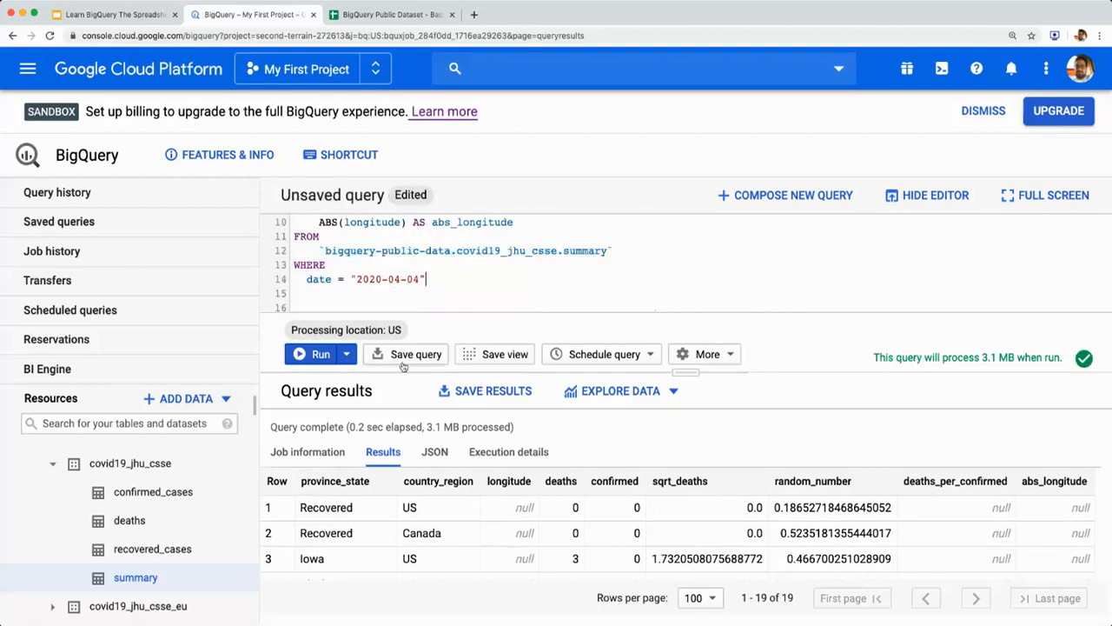
left_click(320, 354)
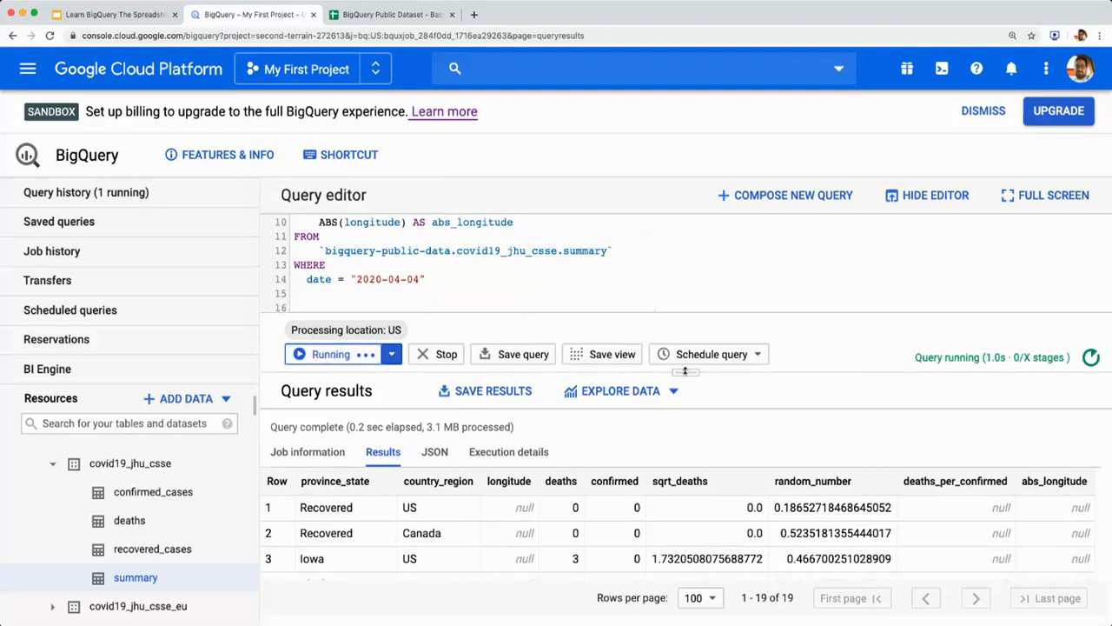
left_click_drag(686, 356, 687, 333)
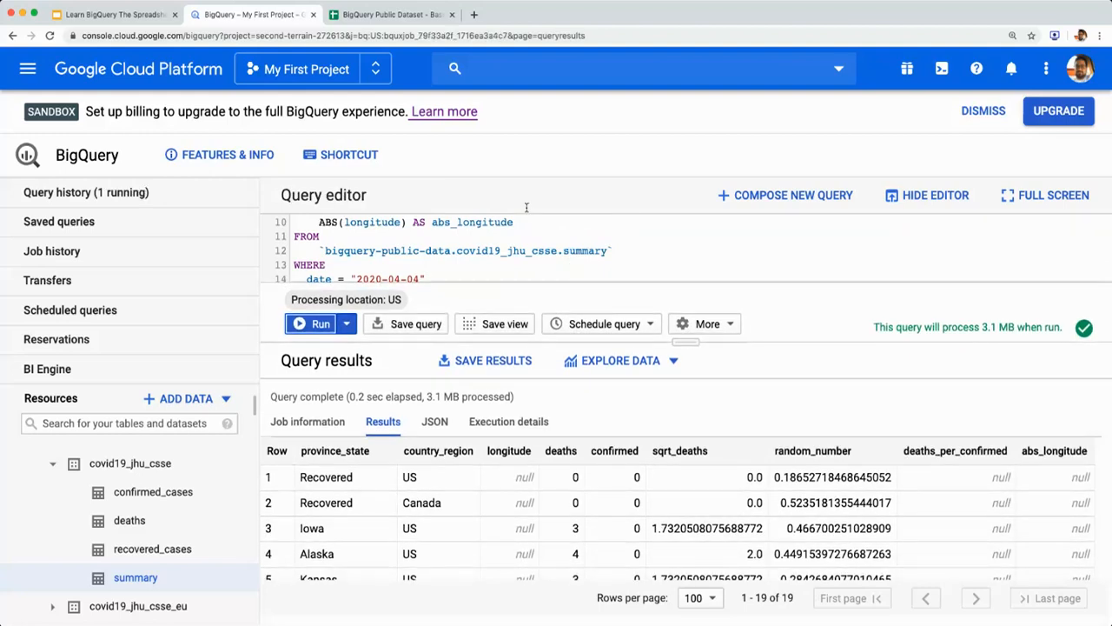
scroll(524, 242, "up", 2)
scroll(530, 242, "down", 1)
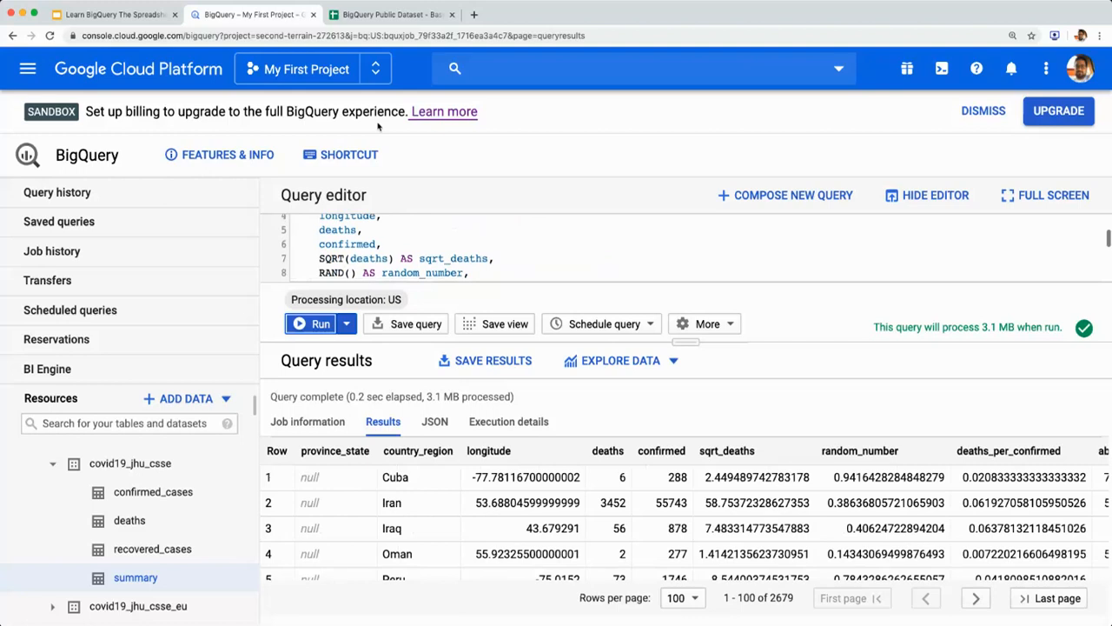
Step: Check the Mathematical Functions slide for the function after SQRT, and switch to the COVID-19 spreadsheet
left_click(117, 15)
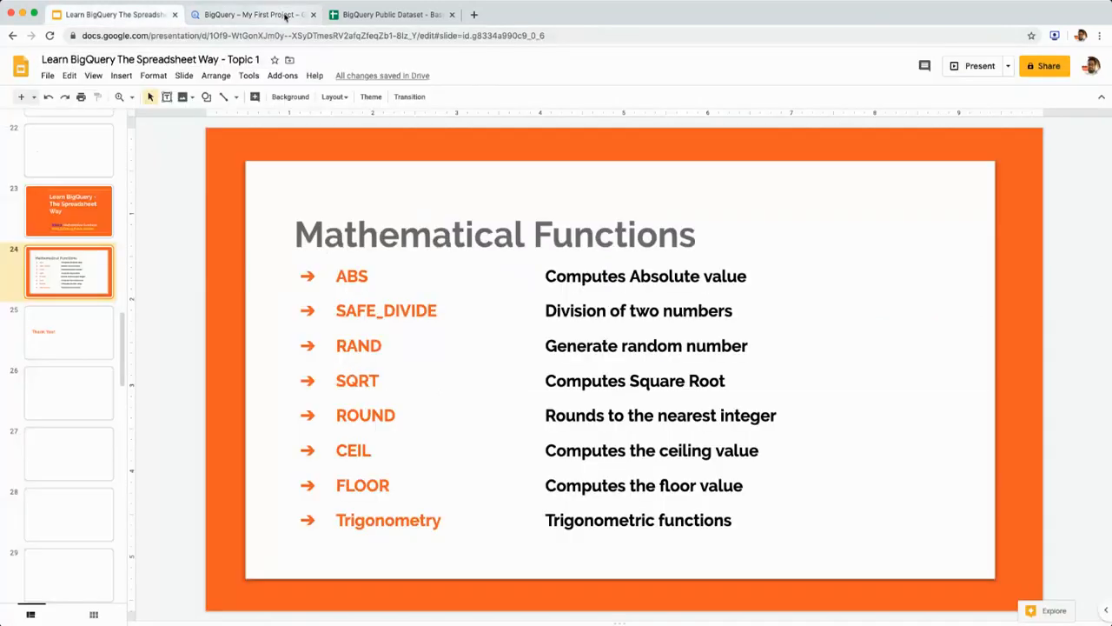
left_click(285, 15)
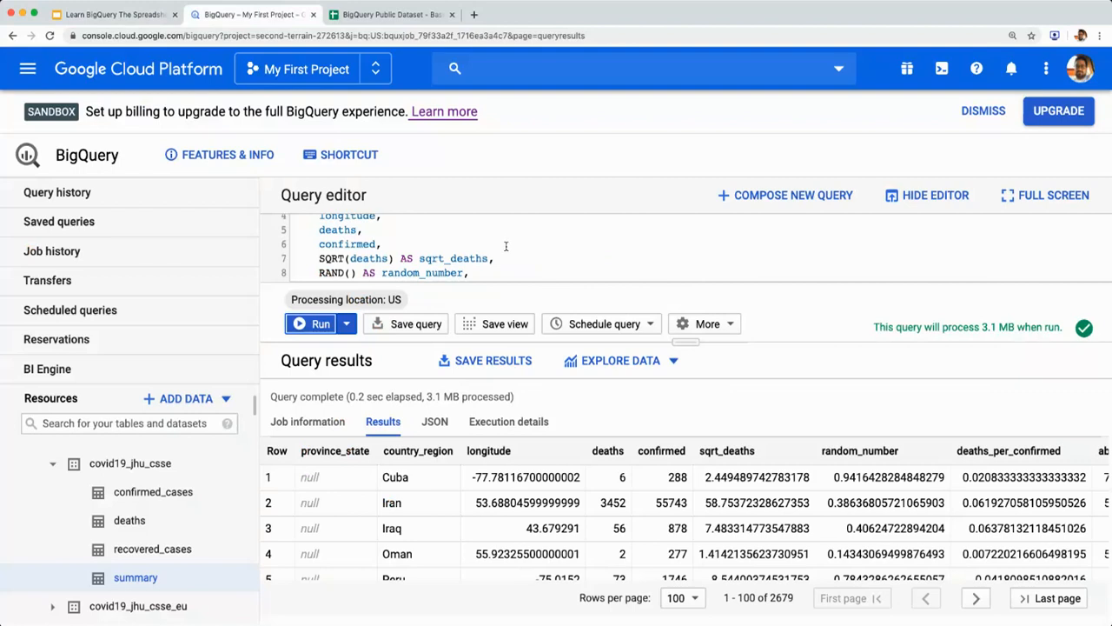
key("ctrl+Tab")
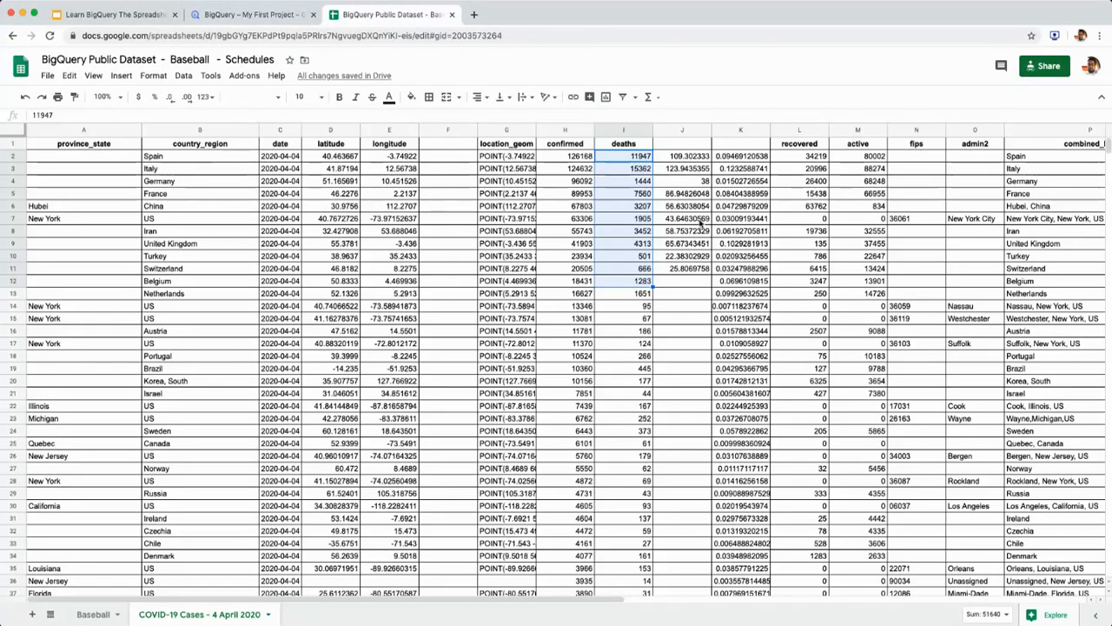
Step: Examine the decimal values in columns J and K as candidates for rounding
left_click(680, 158)
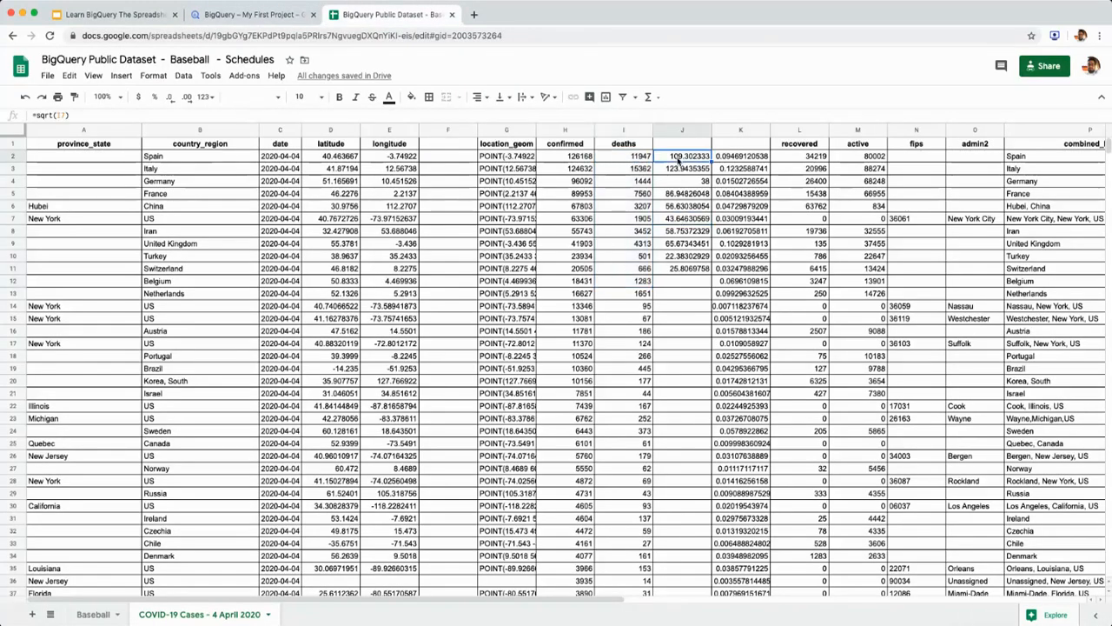
key("Right")
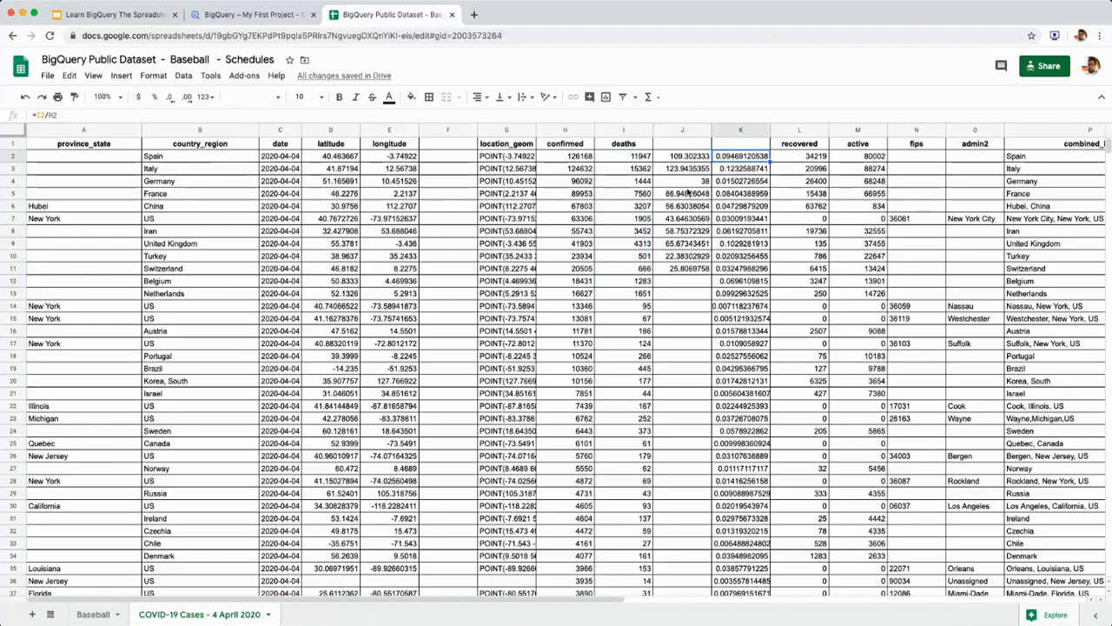
left_click_drag(743, 168, 758, 259)
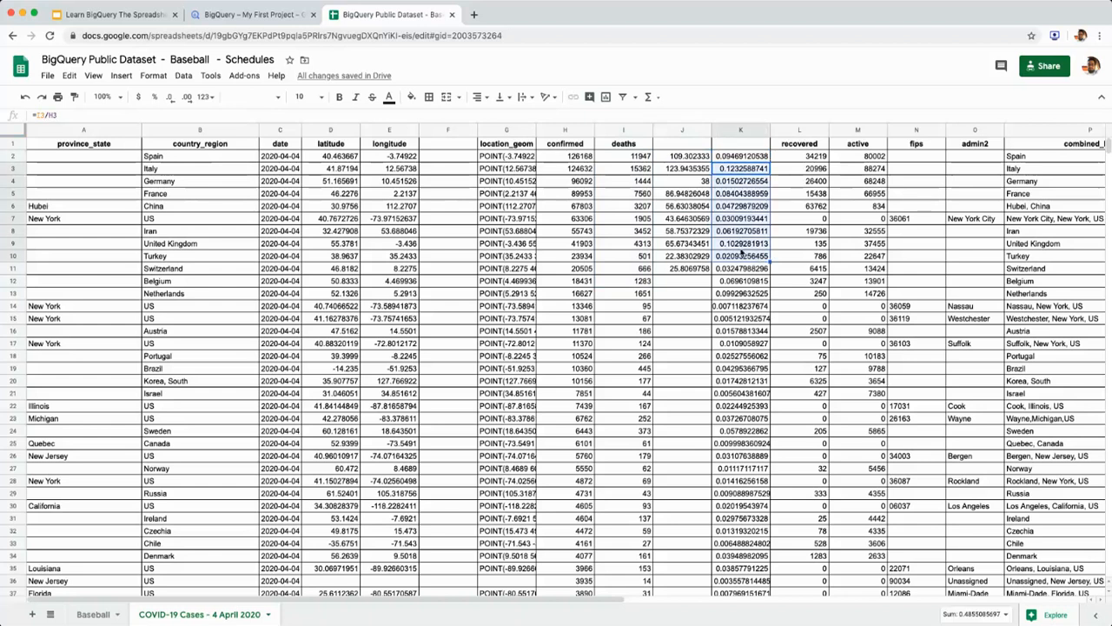
scroll(745, 299, "down", 5)
scroll(695, 217, "up", 5)
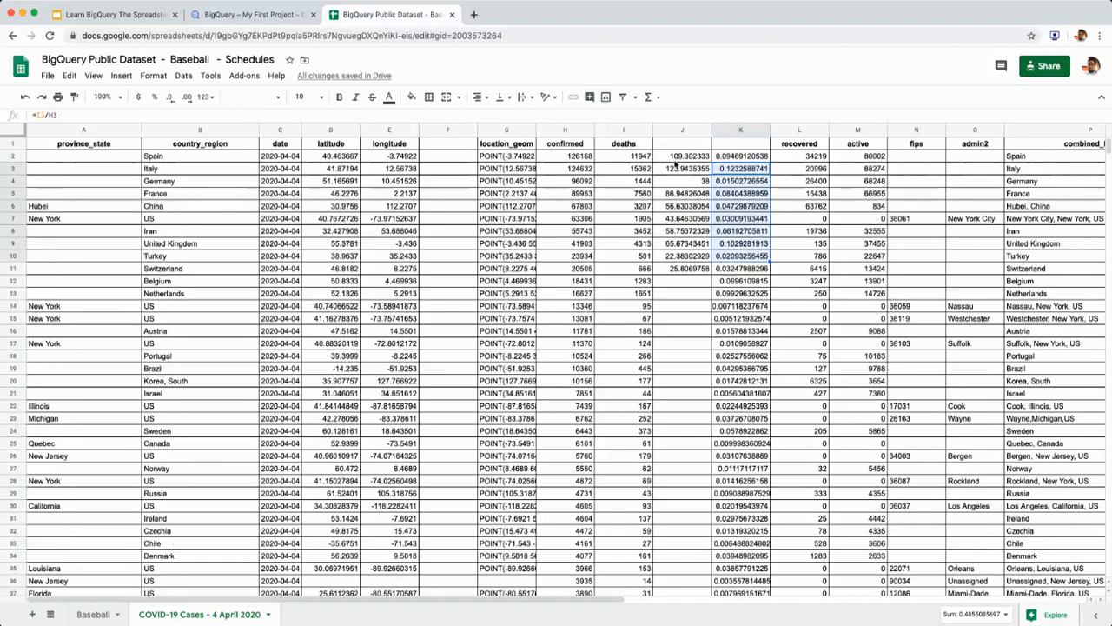
left_click_drag(677, 159, 688, 246)
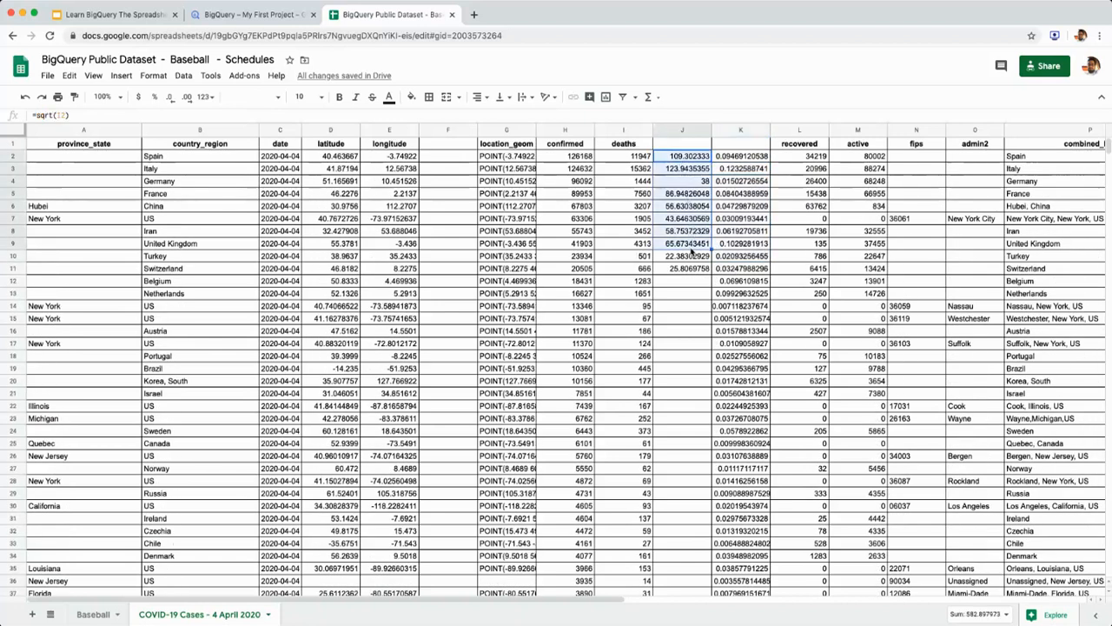
Step: Insert one column to the right of column J and enter =ROUND(J2) in K2
right_click(678, 133)
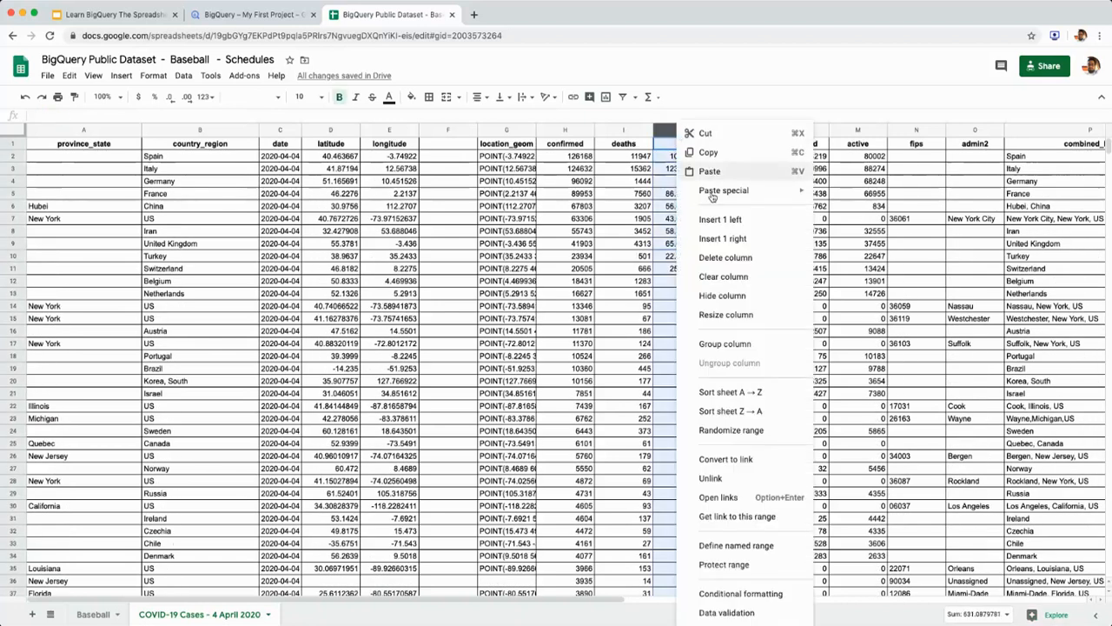
left_click(721, 237)
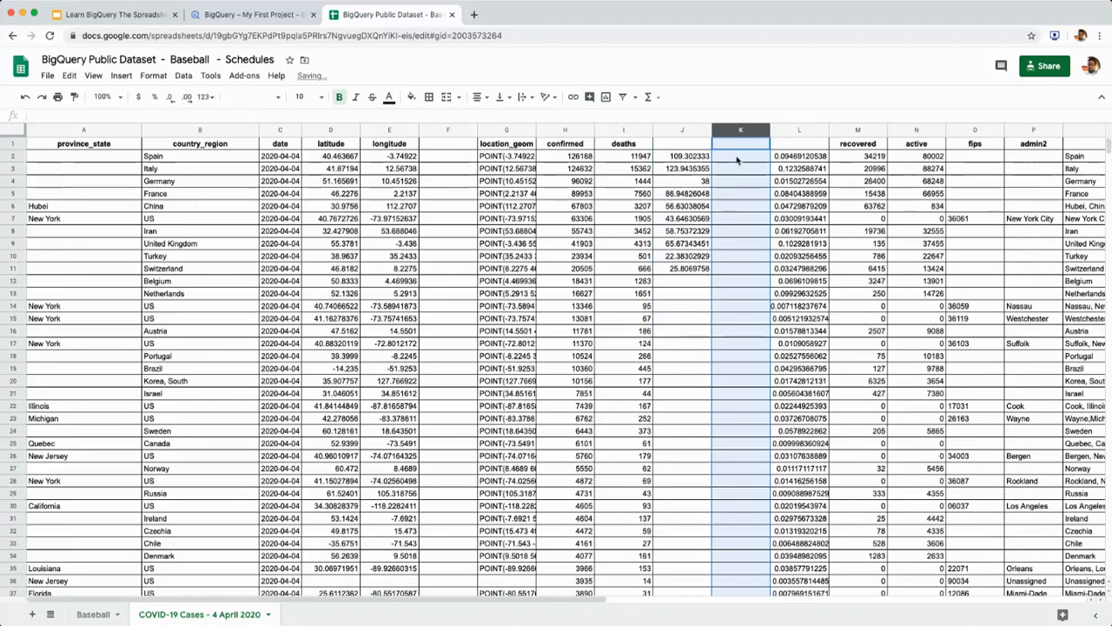
type("=roun")
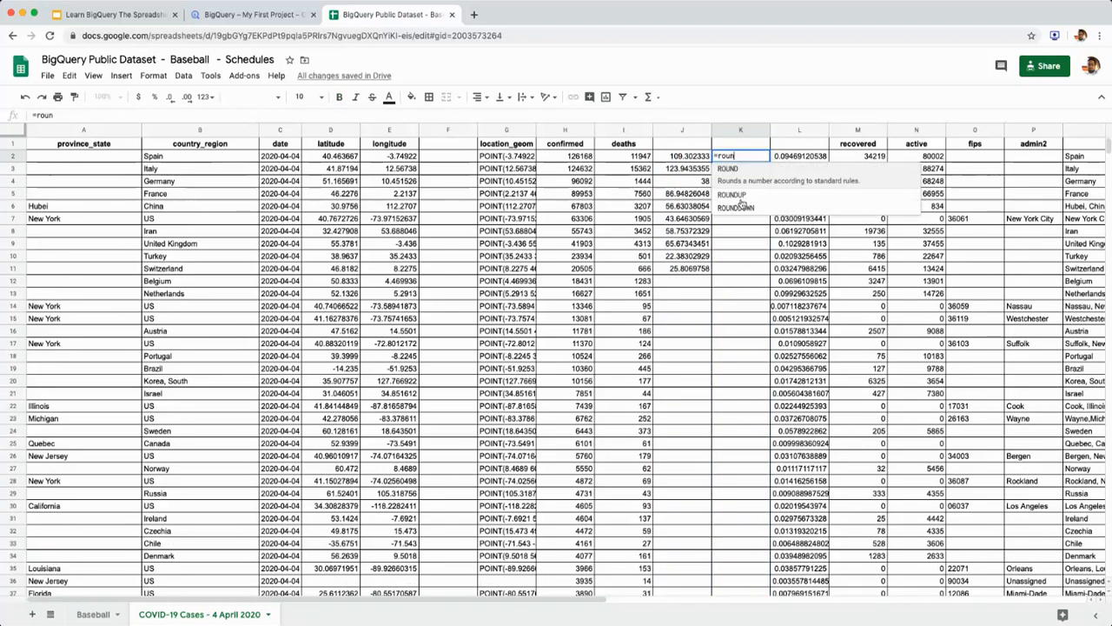
key("Tab")
type("(")
key("Left")
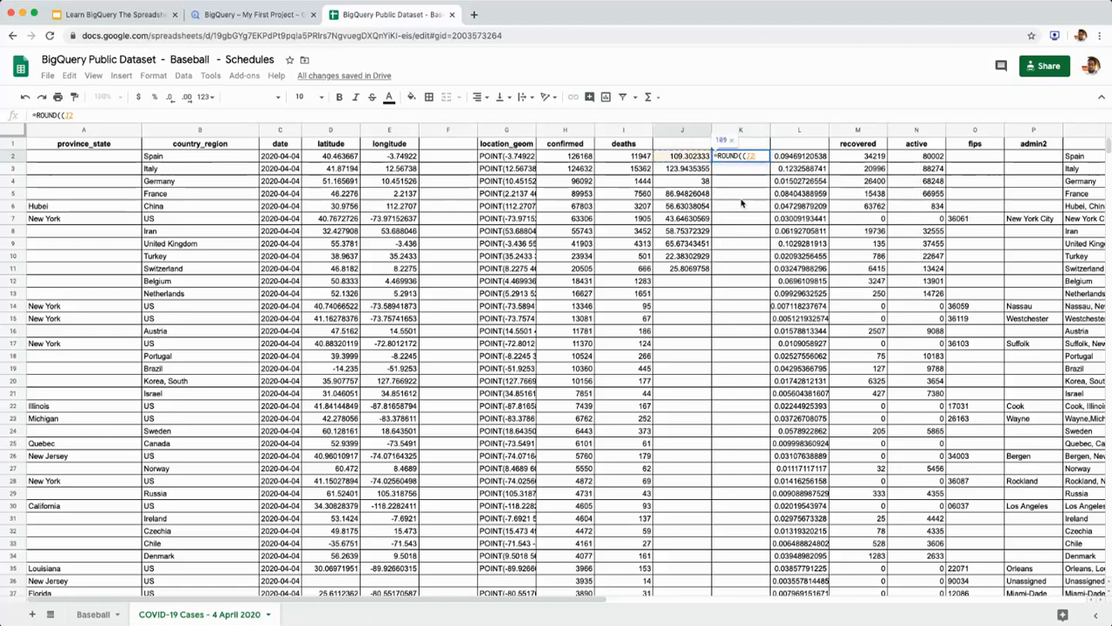
key("BackSpace")
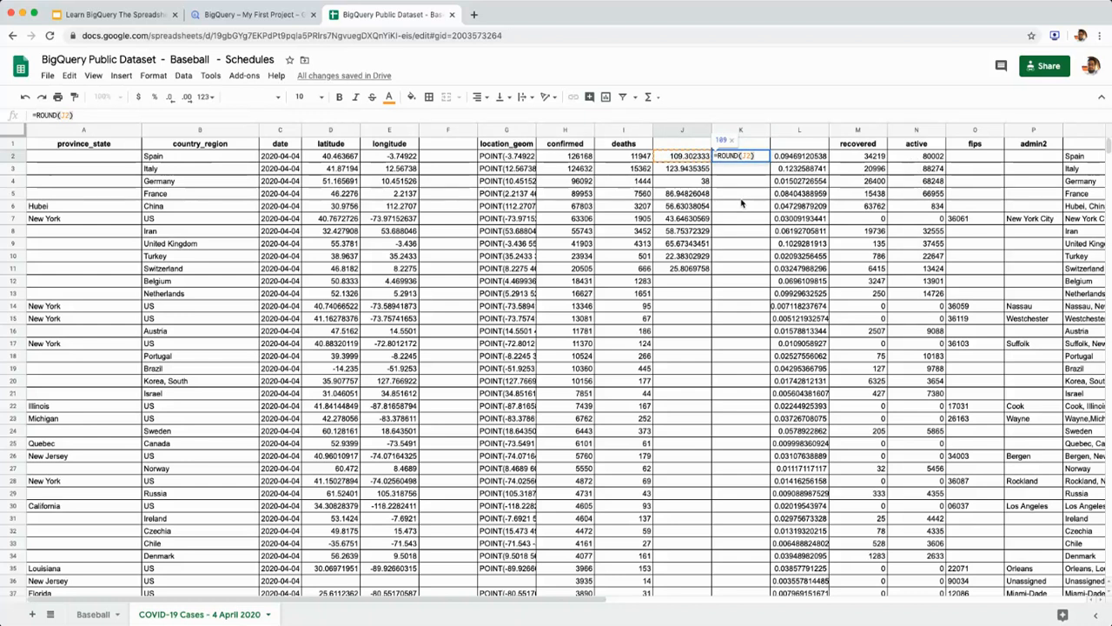
key("Return")
Step: Copy the rounding formula from K2 down through K13
key("Up")
key("ctrl+c")
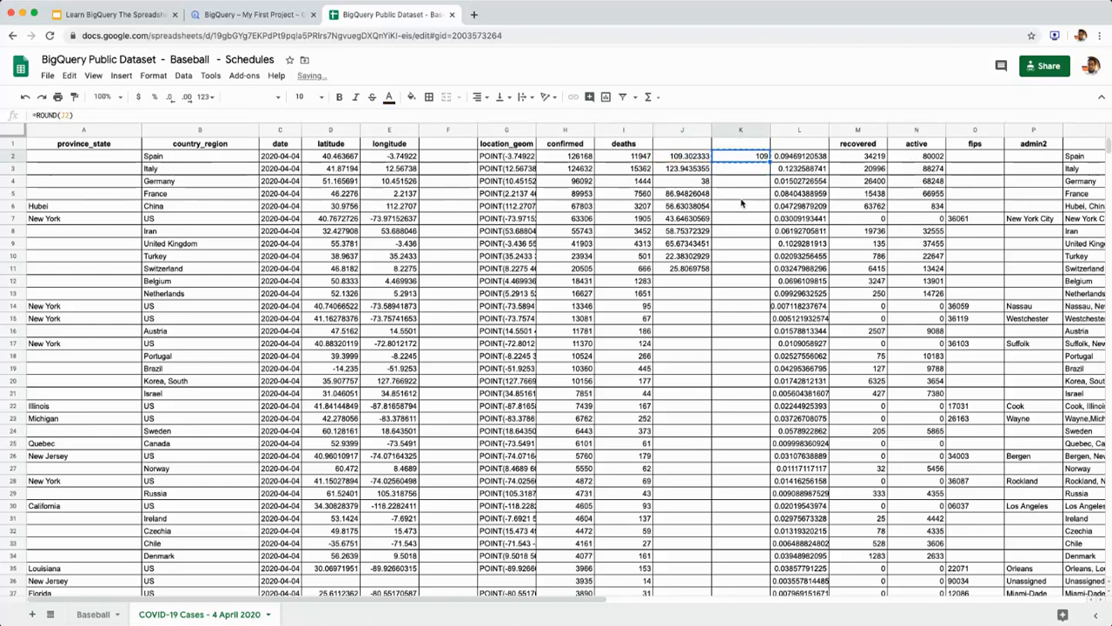
key("shift+Down")
key("shift+Down")
key("shift+Down")
key("shift+Down")
key("shift+Down")
key("shift+Down")
key("shift+Down")
key("shift+Down")
key("shift+Down")
key("shift+Down")
key("shift+Down")
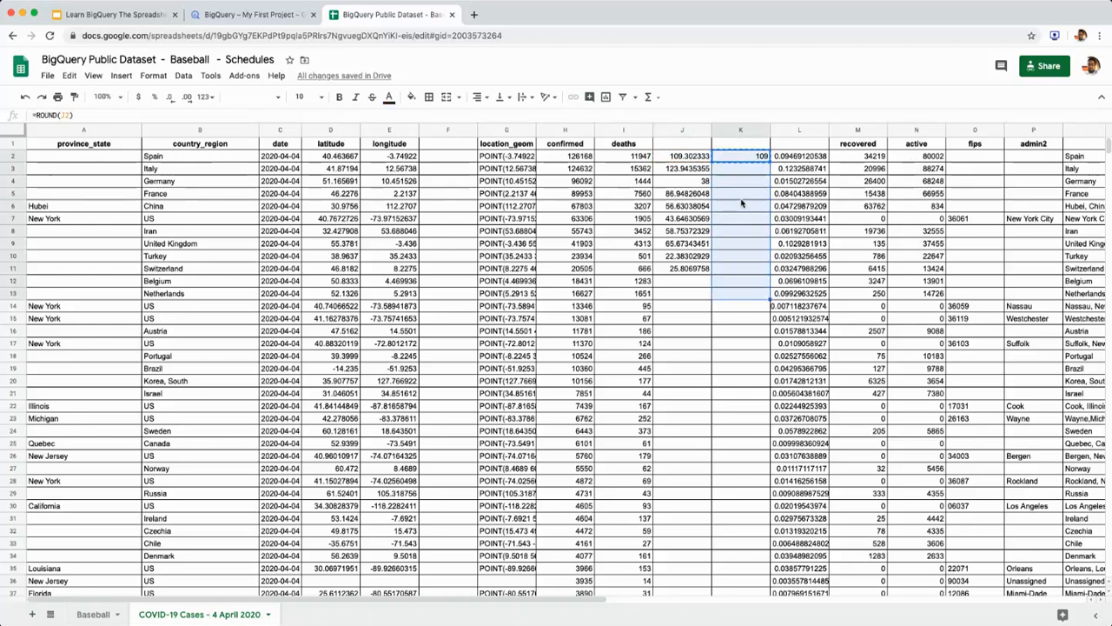
key("ctrl+v")
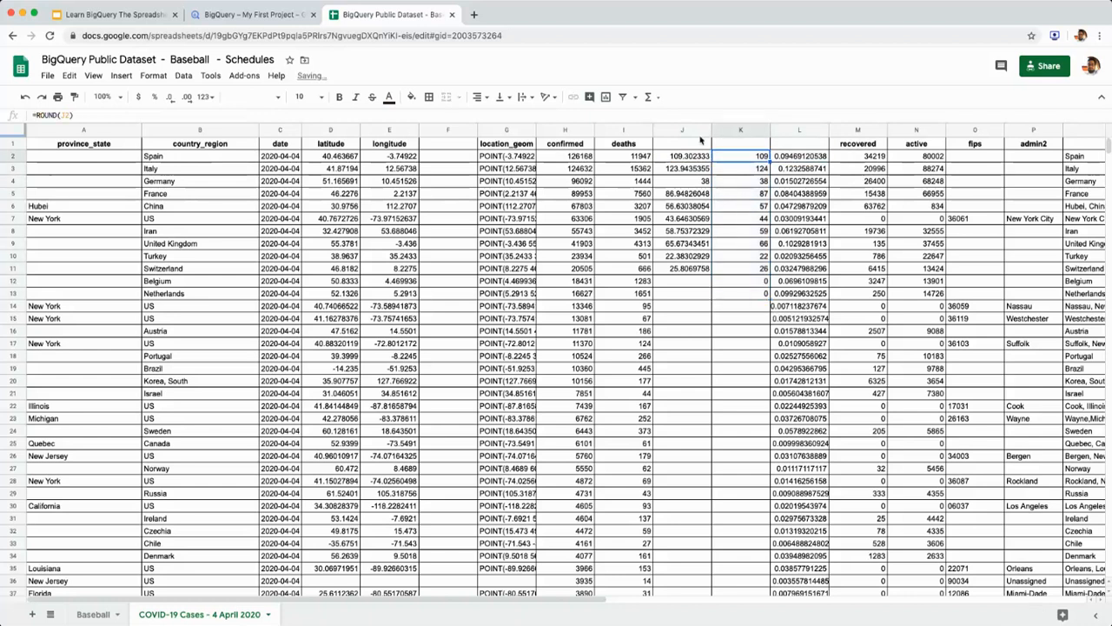
Step: Compare the rounded values in column K with the square roots in column J, row by row
key("Left")
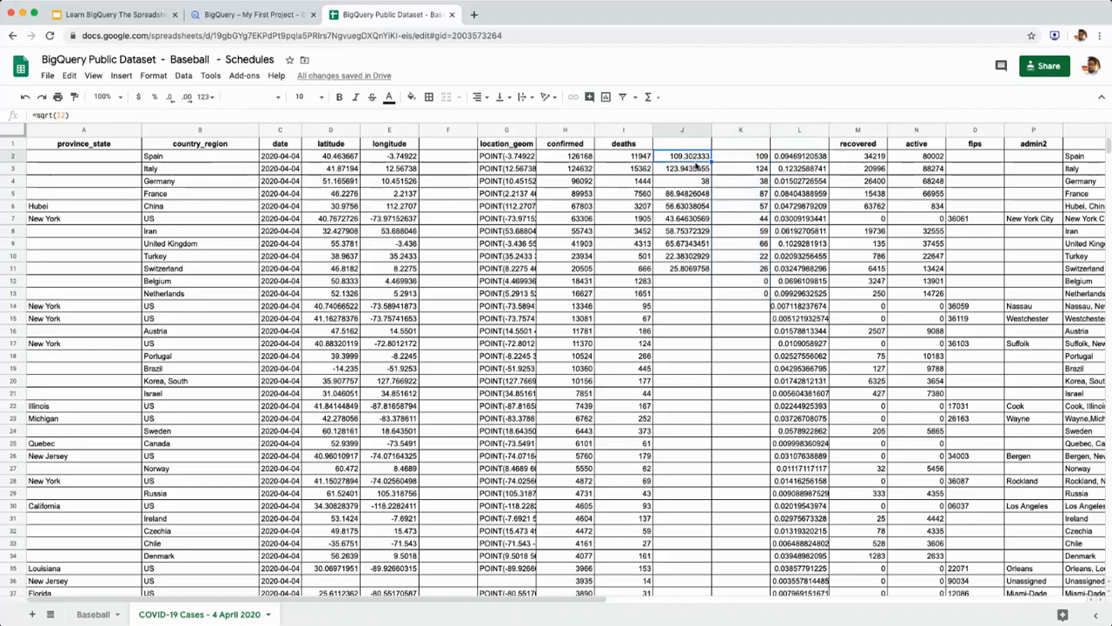
left_click(750, 161)
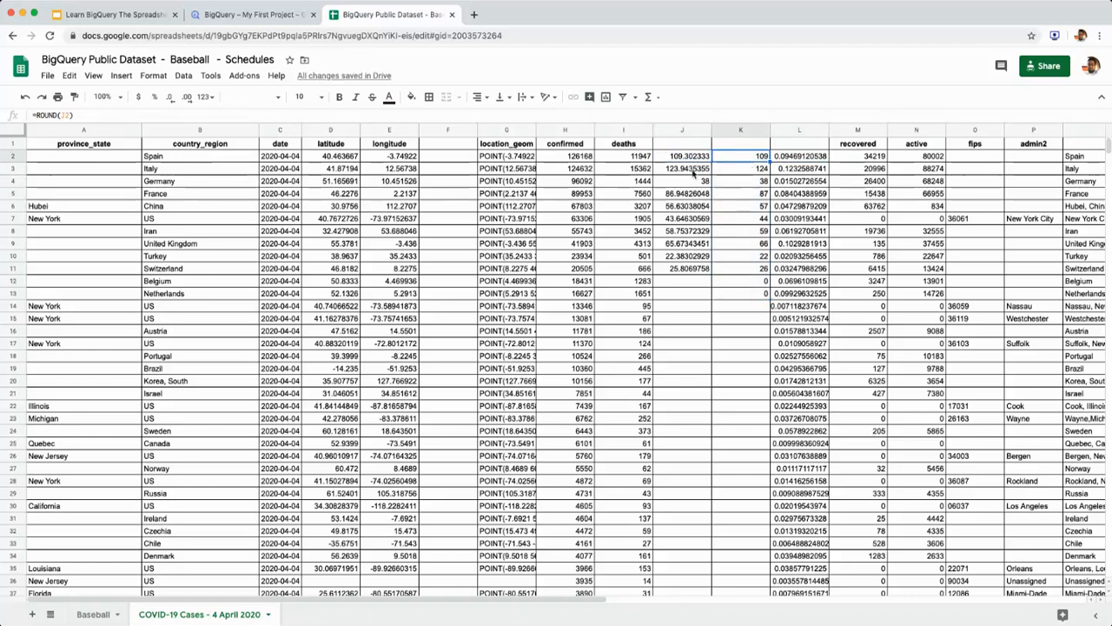
left_click(684, 174)
left_click(746, 174)
left_click(700, 186)
left_click(740, 186)
left_click(700, 219)
left_click(739, 222)
left_click(696, 243)
left_click(740, 243)
Step: Switch to the BigQuery query and start a new ROUND line directly below SQRT(deaths) AS sqrt_deaths
left_click(252, 14)
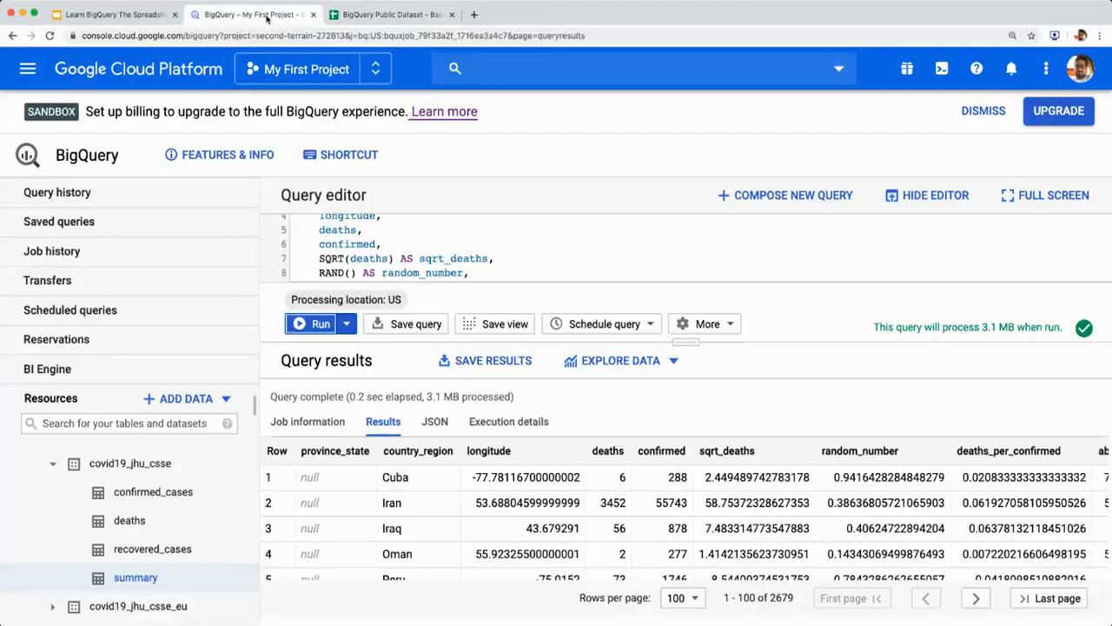
scroll(518, 252, "down", 3)
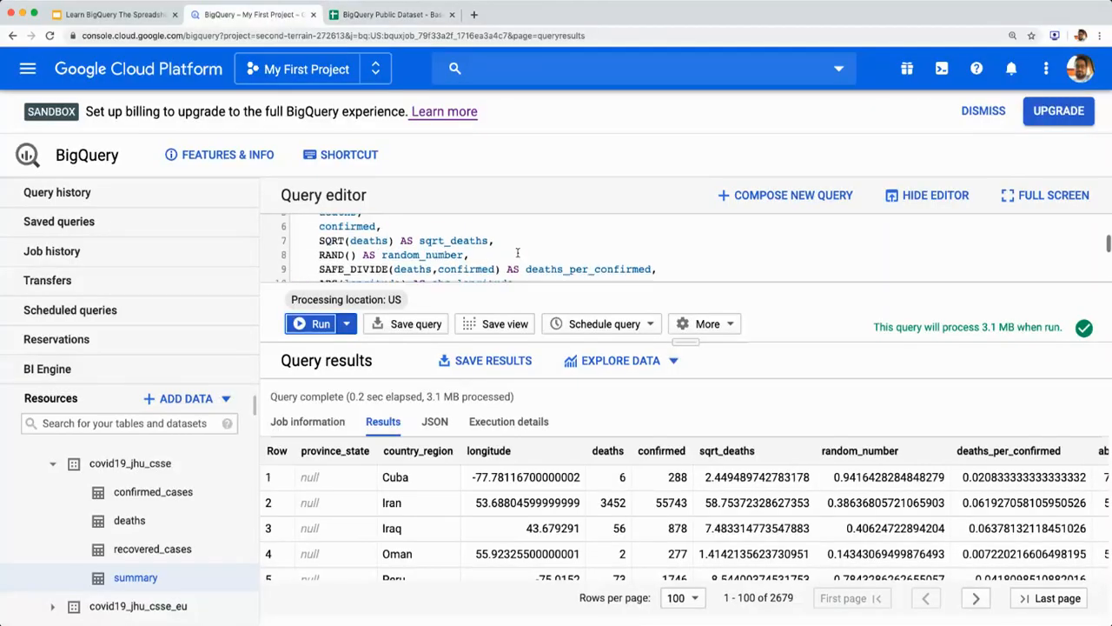
key("ctrl+Tab")
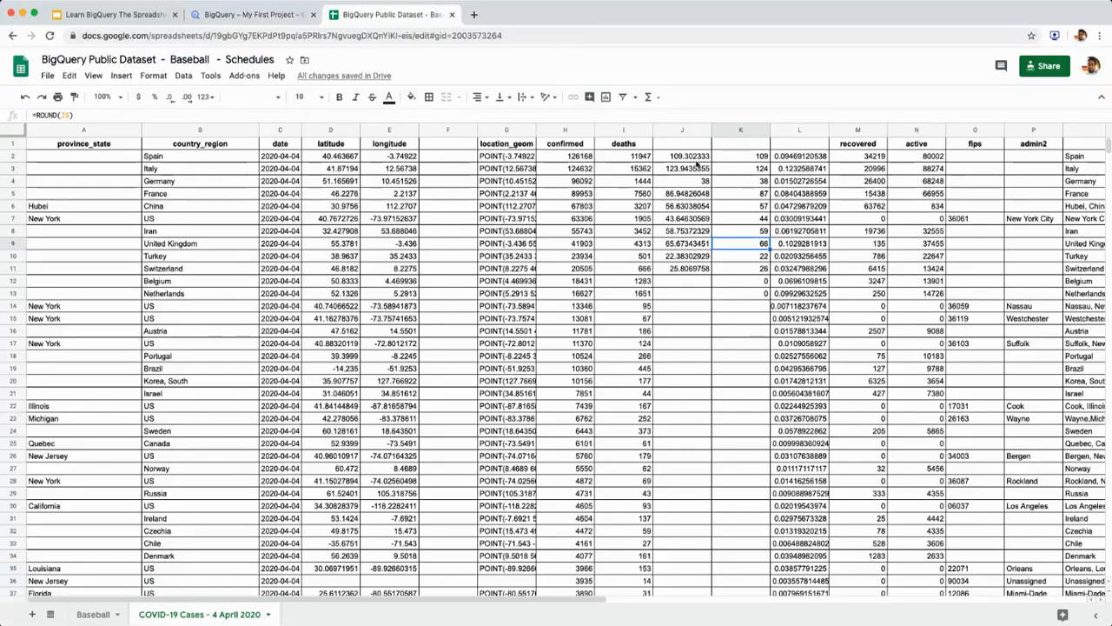
left_click(695, 158)
key("ctrl+shift+Tab")
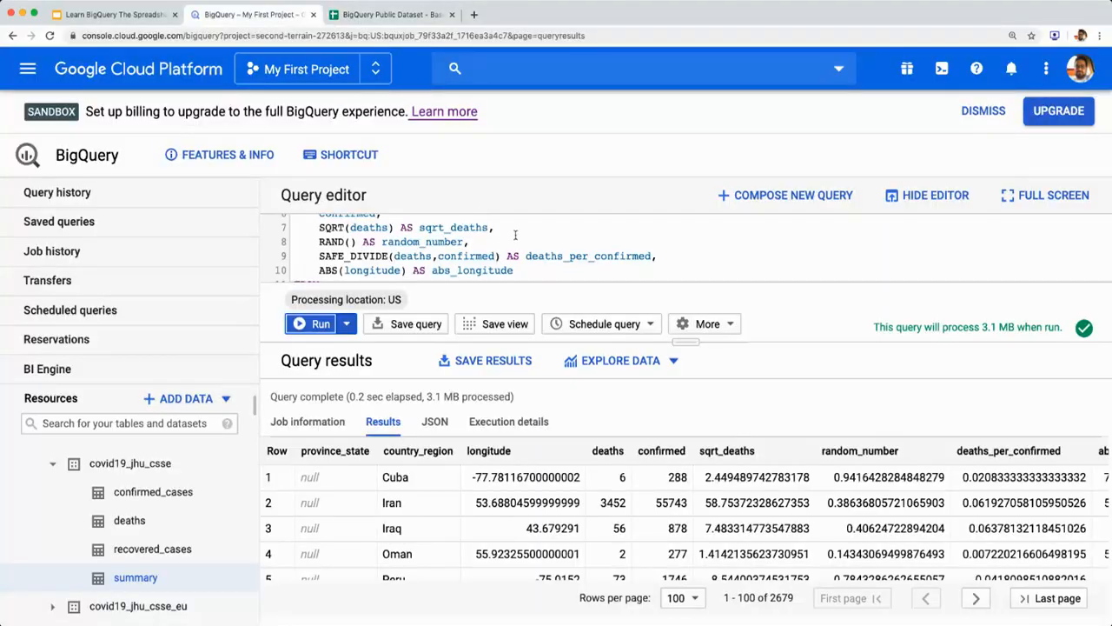
left_click(521, 231)
key("Return")
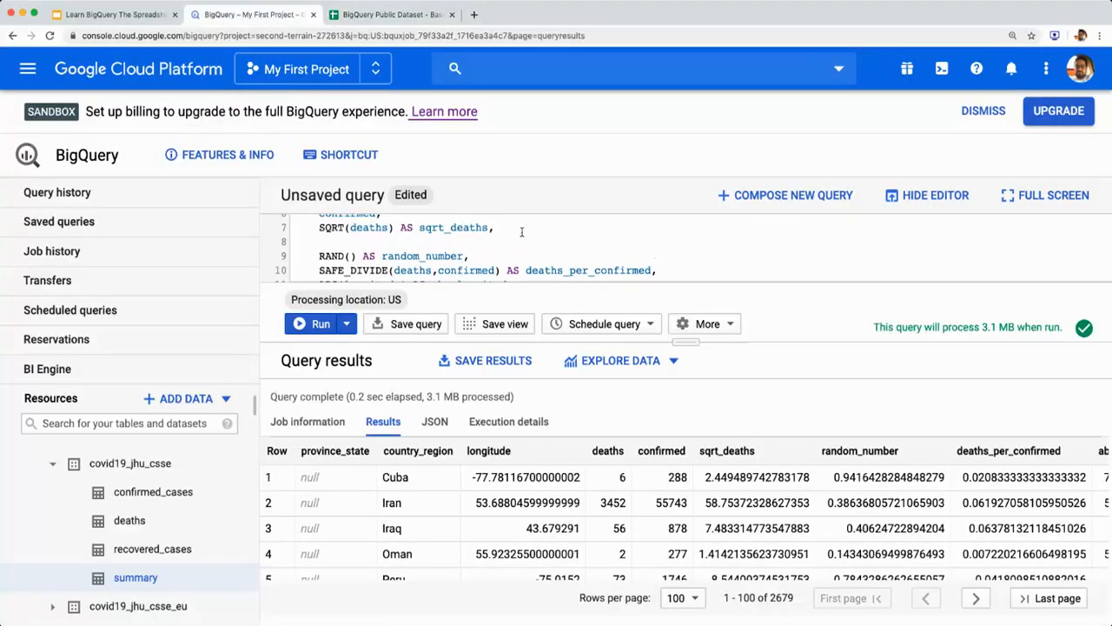
type("ROUND")
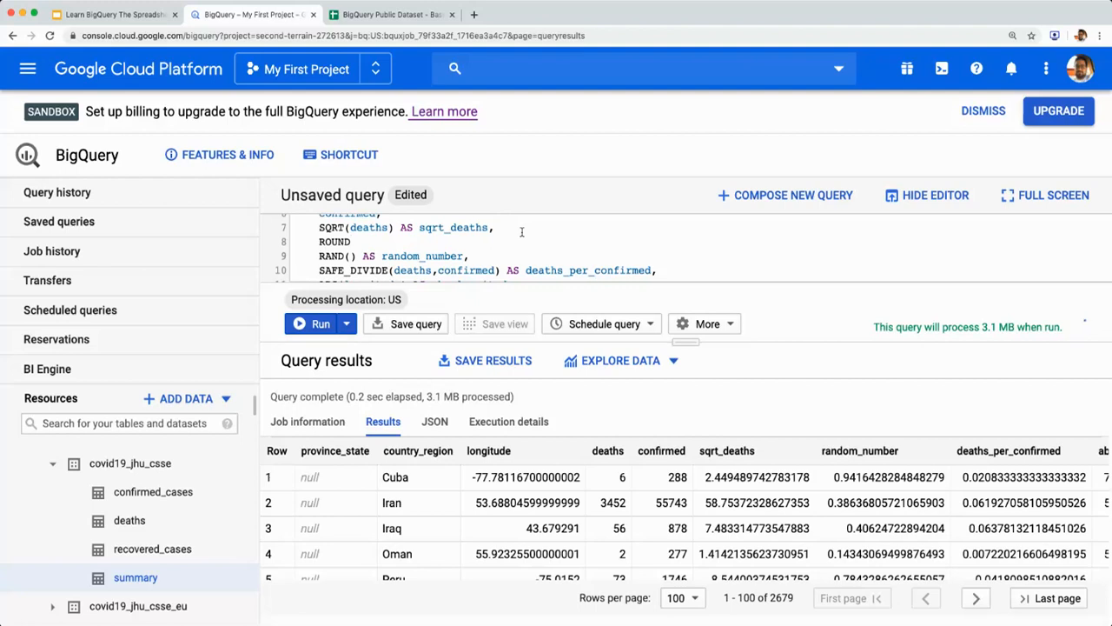
Step: Copy the SQRT(deaths) expression from the line above into the new line, forming ROUND(SQRT(deaths))
key("Up")
key("Left")
key("Left")
key("Left")
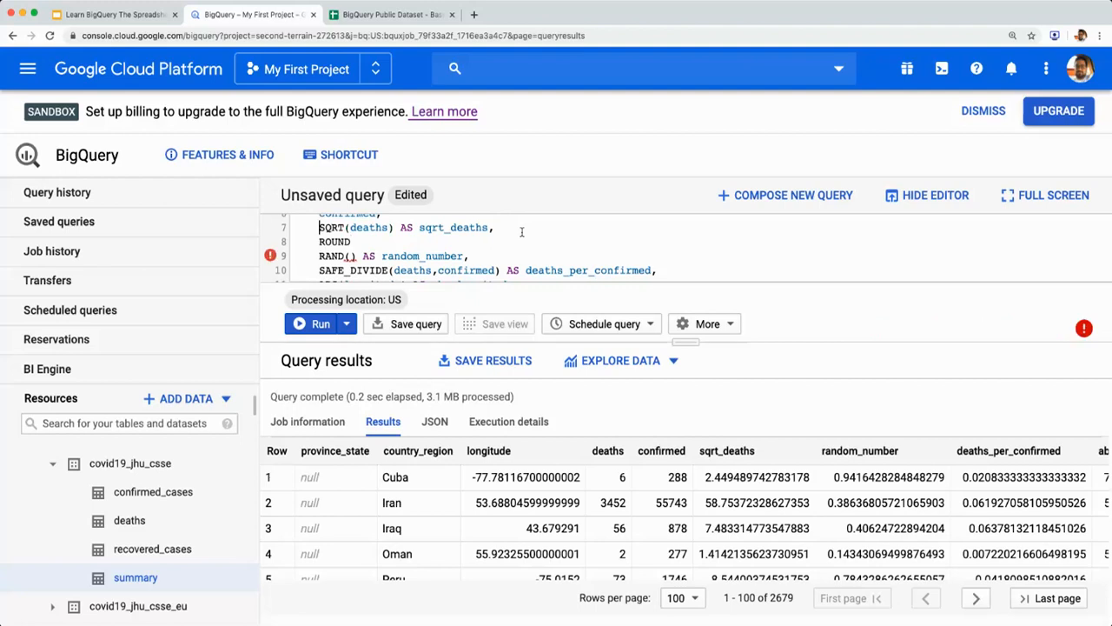
key("shift+Right")
key("shift+Right")
key("shift+Right")
key("shift+Right")
key("shift+Right")
key("shift+Right")
key("shift+Right")
key("shift+Right")
key("shift+Right")
key("shift+Right")
key("shift+Right")
key("shift+Right")
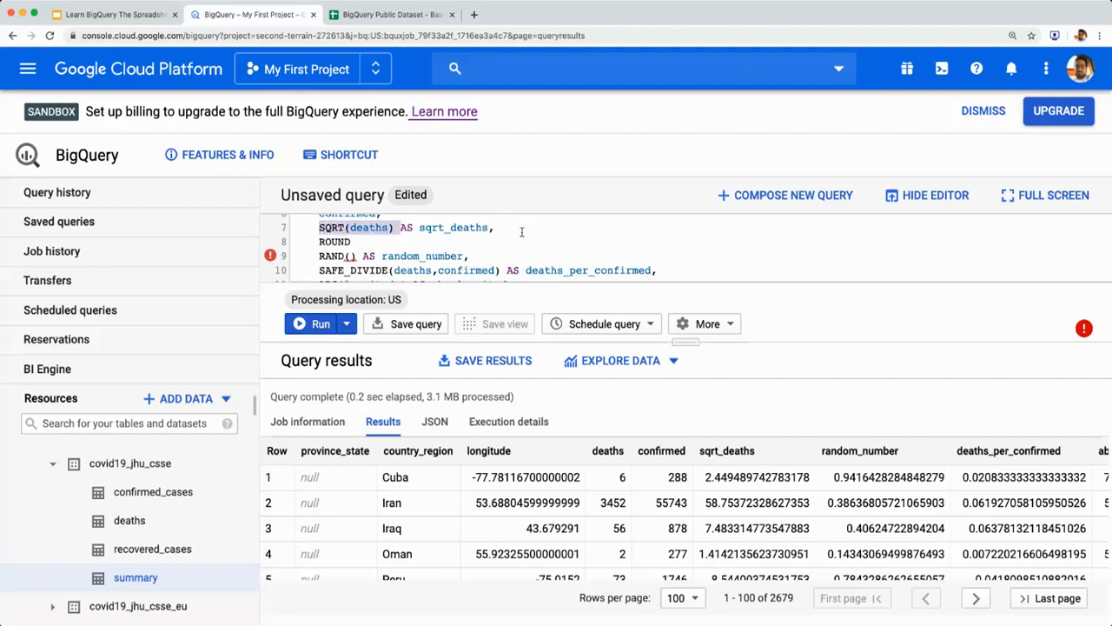
key("Right")
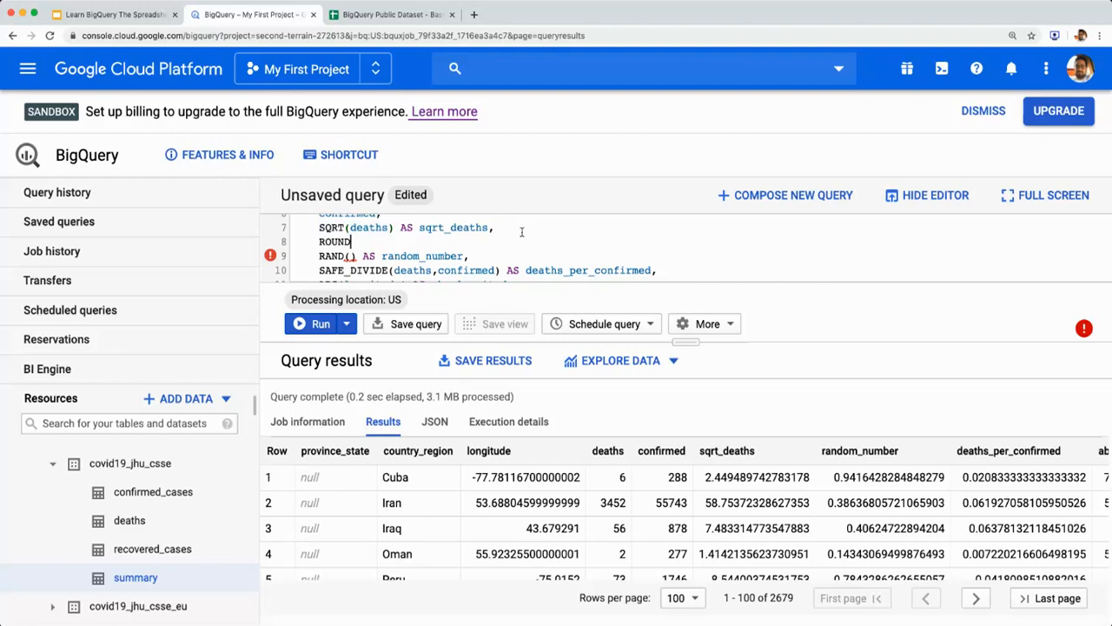
key("super+v")
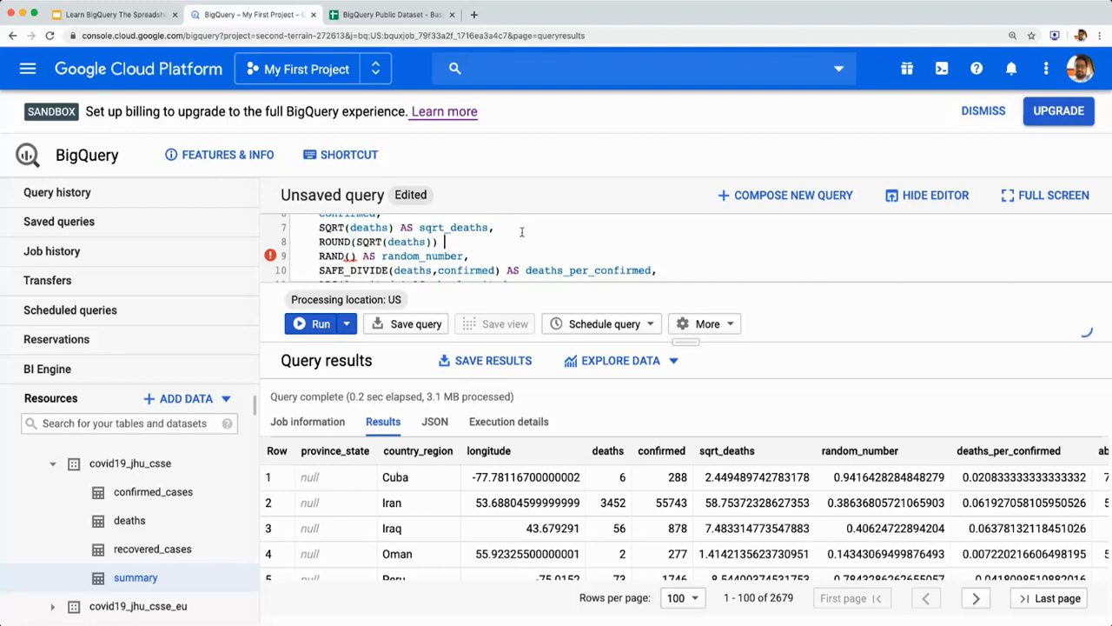
Step: Alias the rounded expression as round_sqrt_deaths, end it with a comma, and run the query
double_click(370, 242)
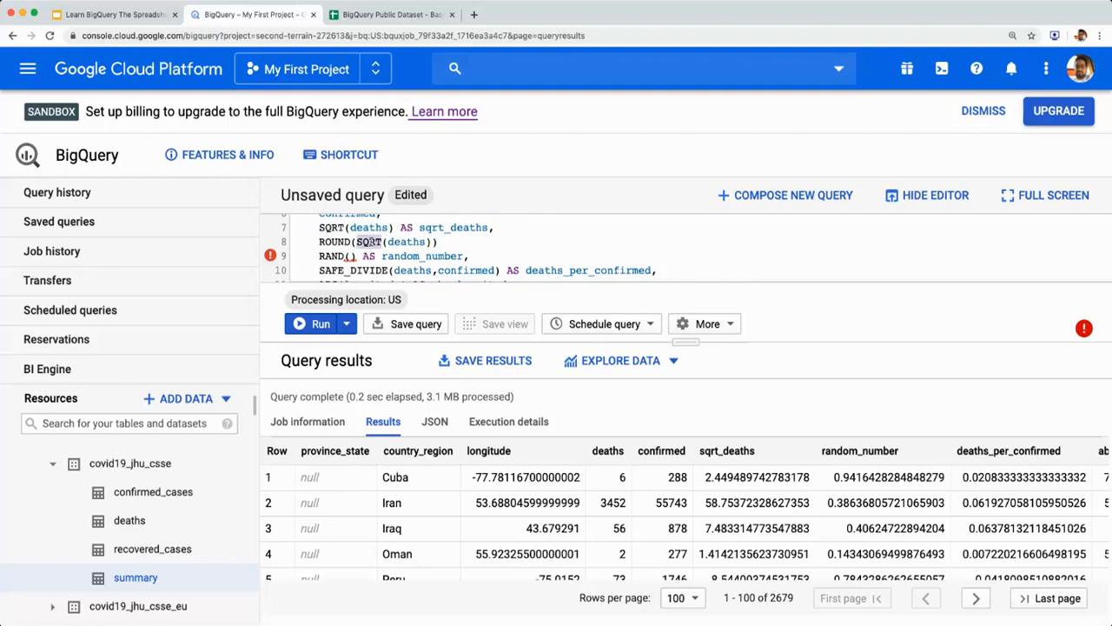
double_click(336, 241)
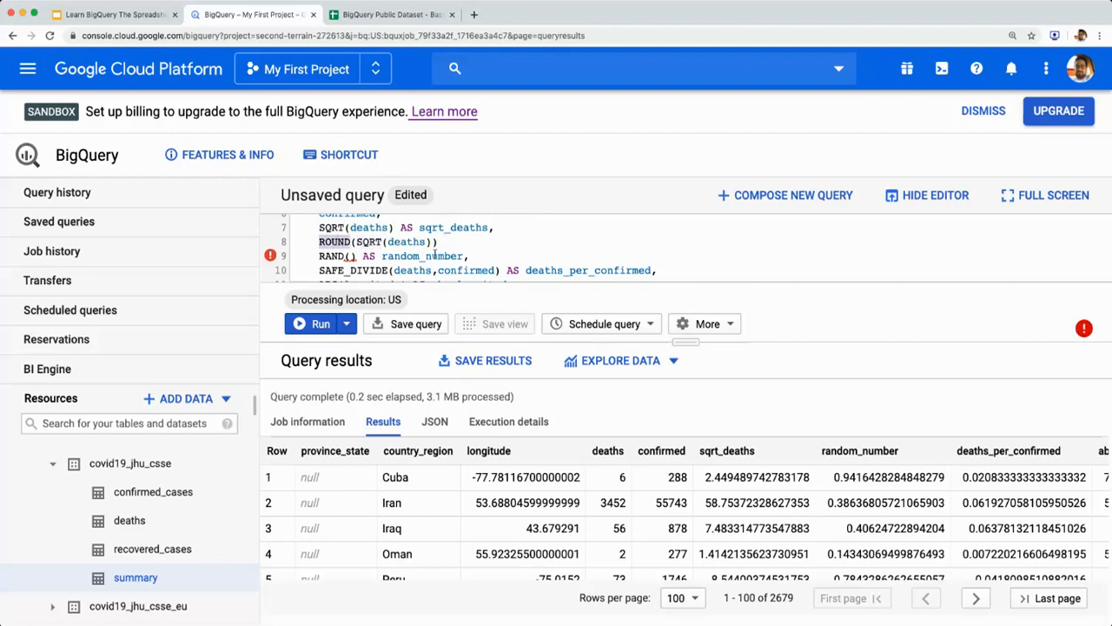
left_click(457, 245)
type("AS round")
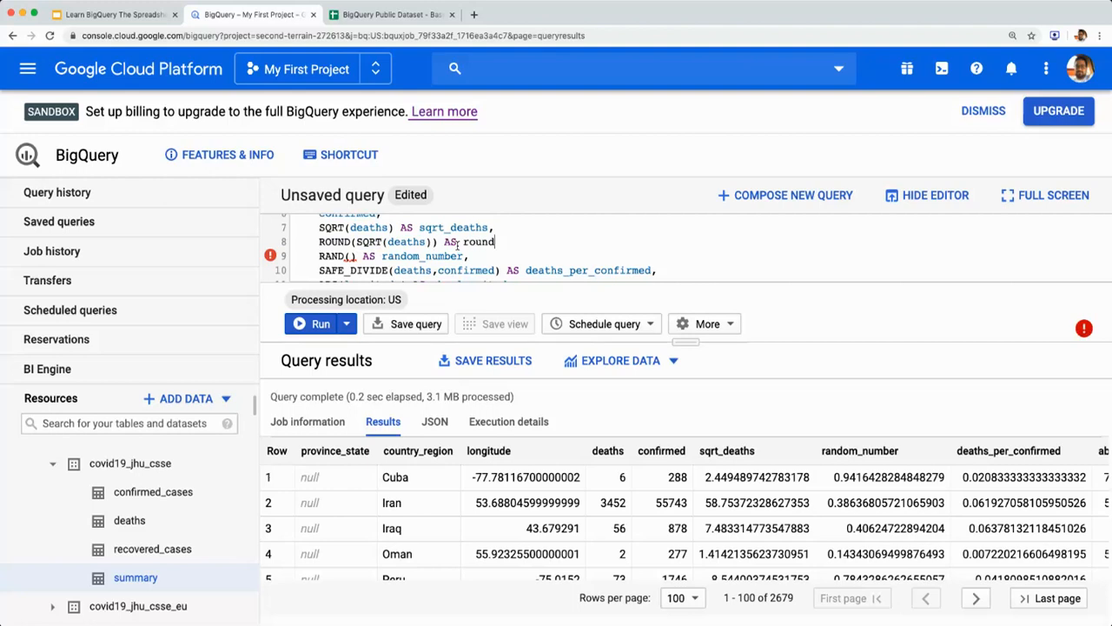
type("_sqrt_deaths,")
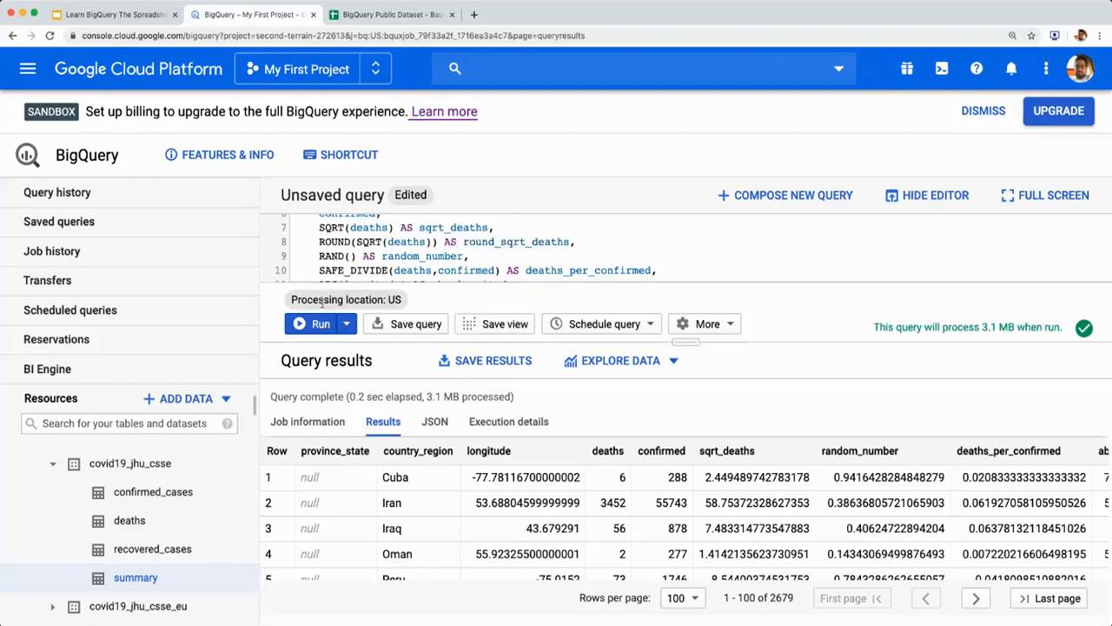
left_click(318, 323)
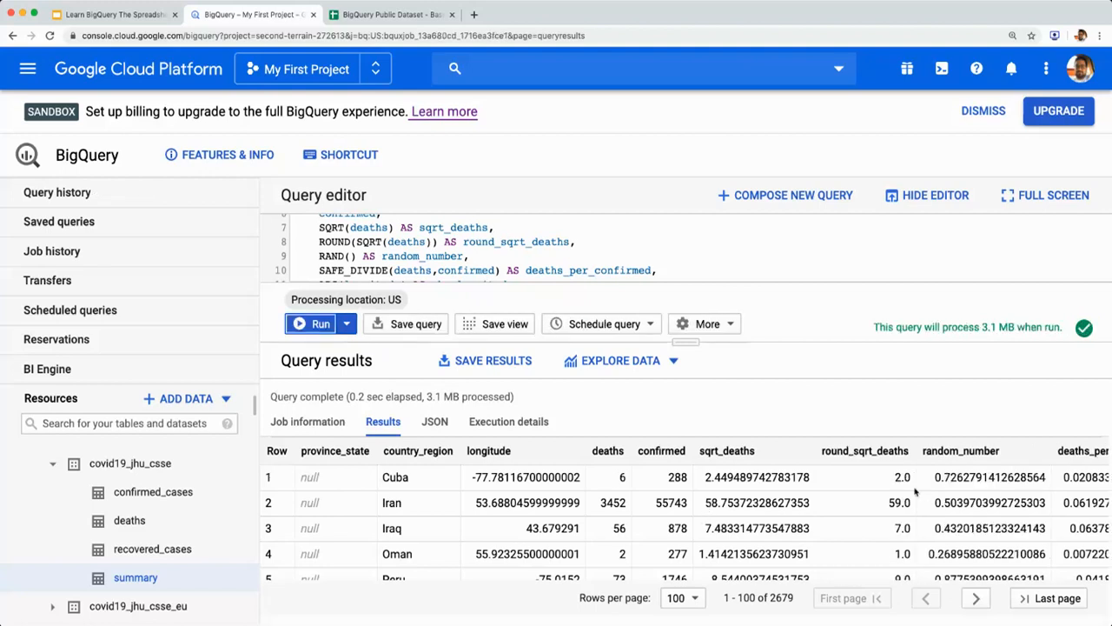
Step: Compare the sqrt_deaths values with round_sqrt_deaths across the first rows of the query results
left_click_drag(730, 477, 779, 477)
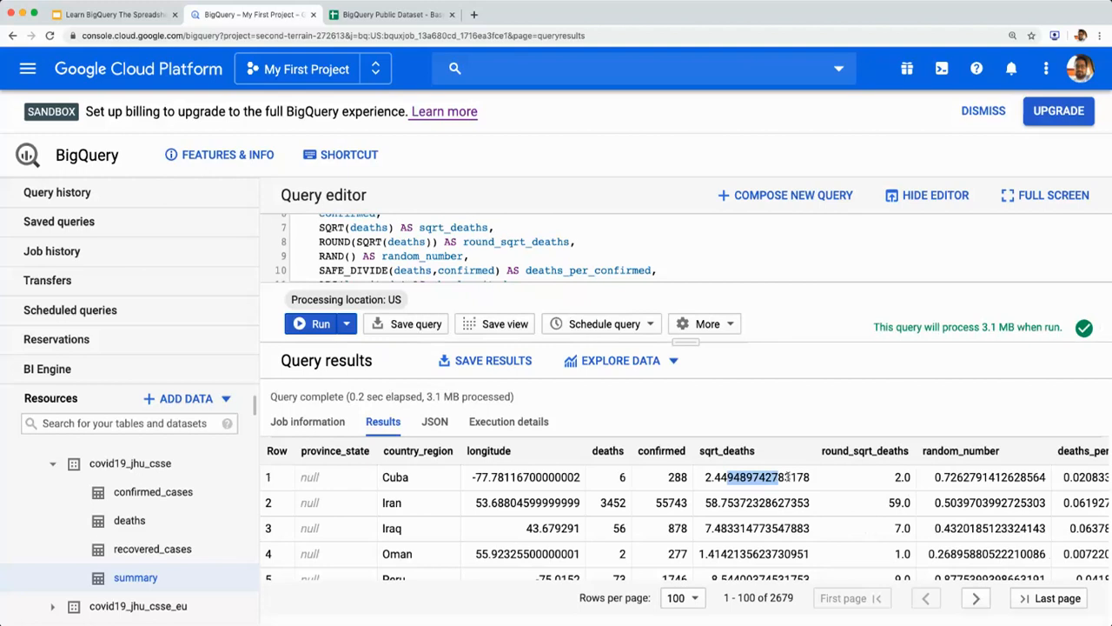
double_click(903, 477)
left_click_drag(704, 504, 769, 513)
scroll(881, 537, "down", 1)
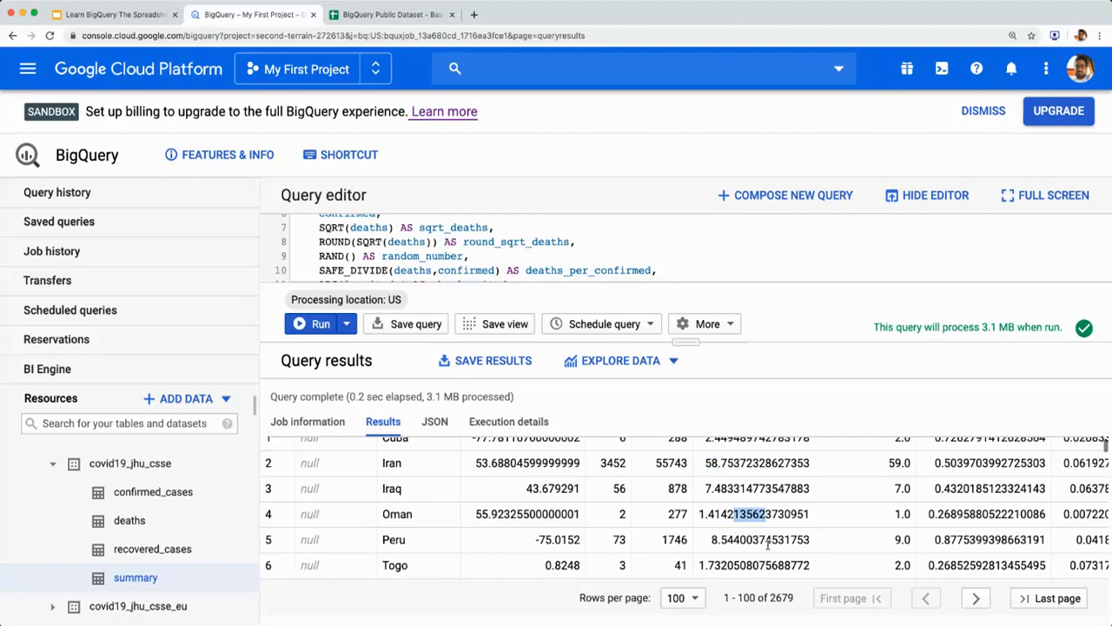
scroll(765, 543, "down", 2)
scroll(768, 538, "up", 2)
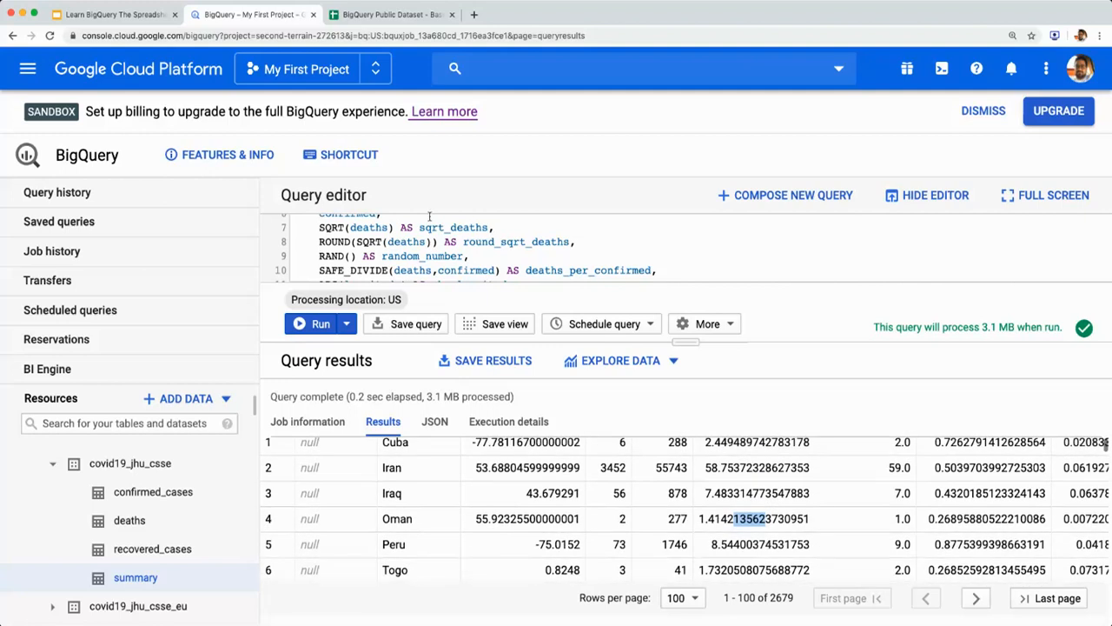
Step: Check the Mathematical Functions slide for the next function and return to BigQuery to review the query
left_click(136, 14)
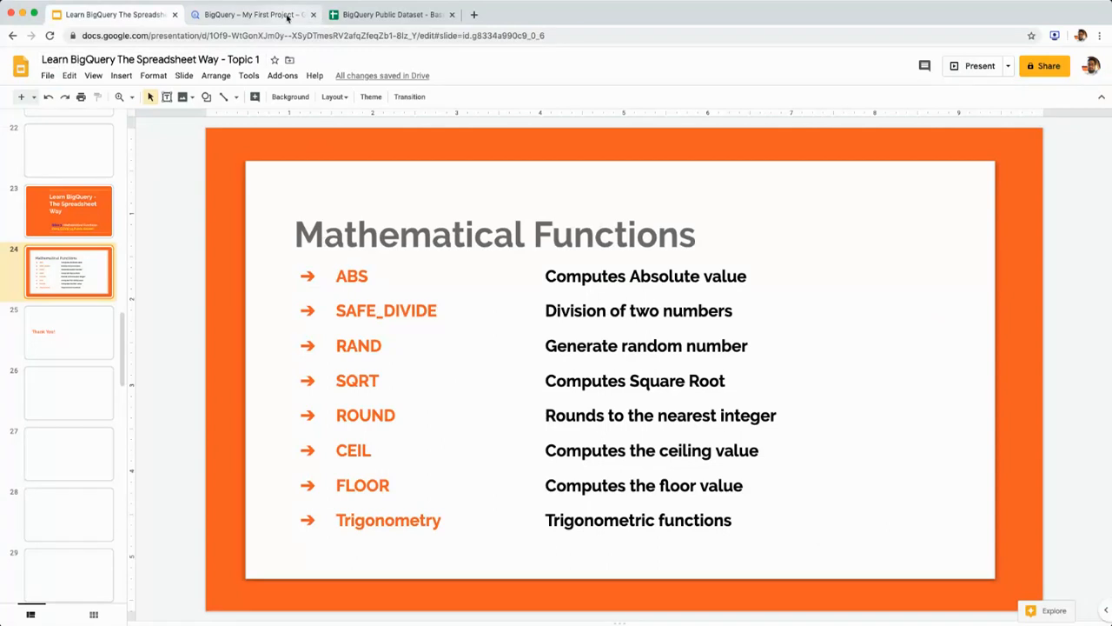
left_click(287, 14)
scroll(755, 485, "up", 1)
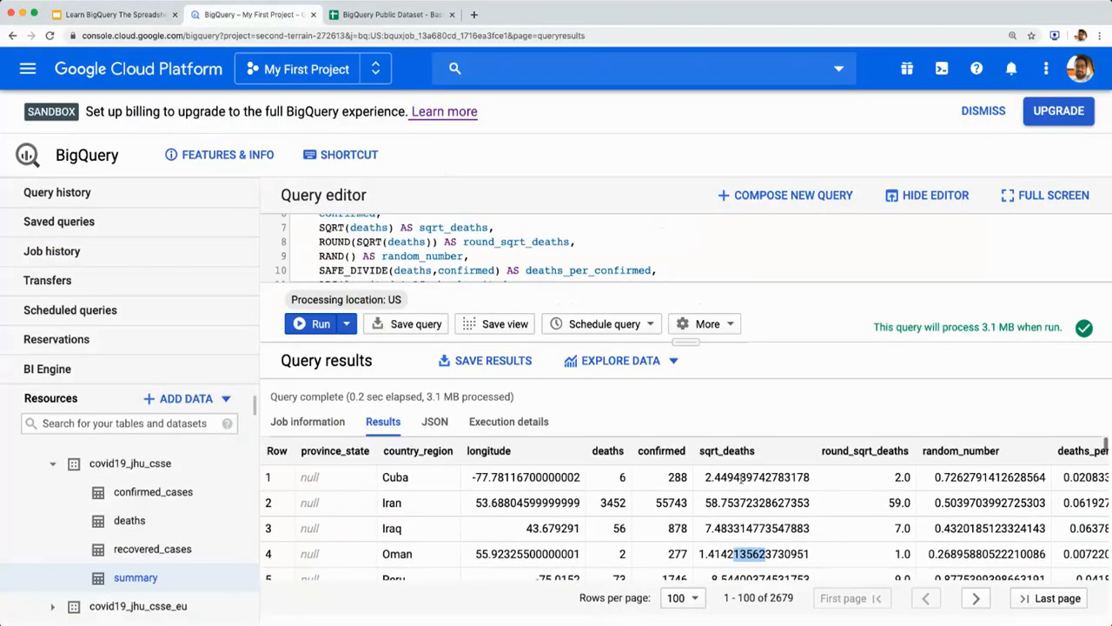
scroll(418, 254, "down", 1)
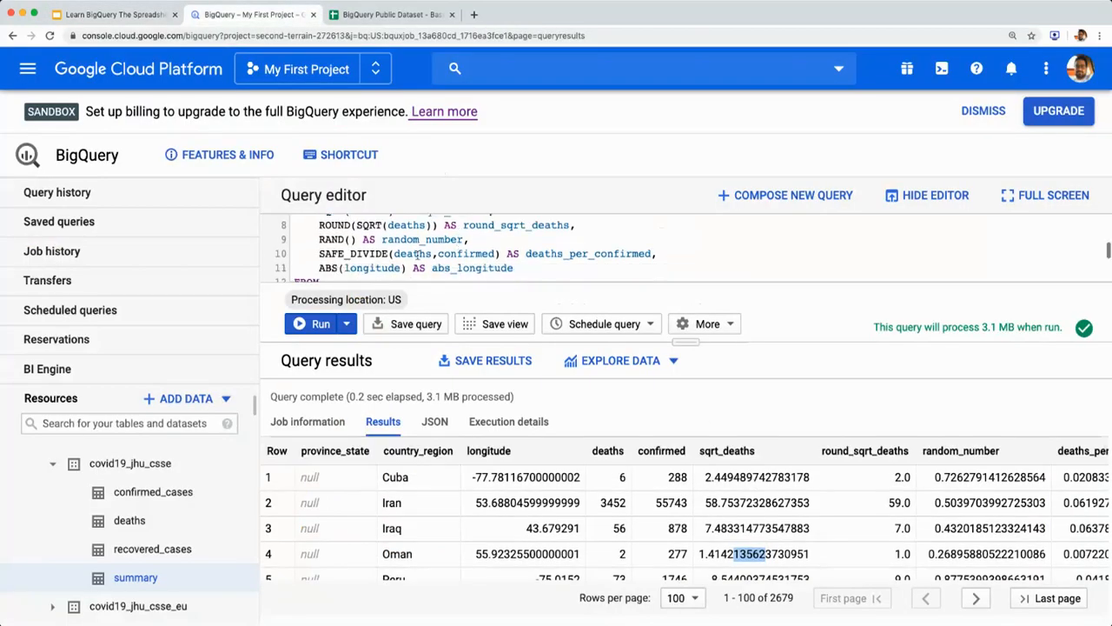
scroll(354, 254, "up", 1)
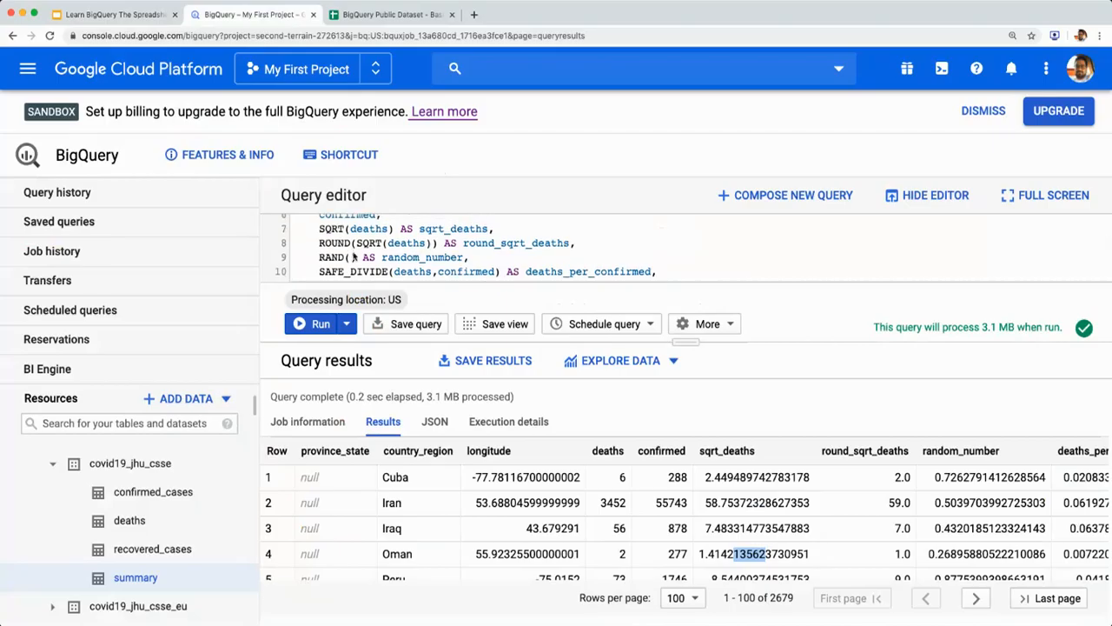
Step: Switch to the COVID-19 spreadsheet and clear the copied rounding formulas from K3 through K15
key("ctrl+Tab")
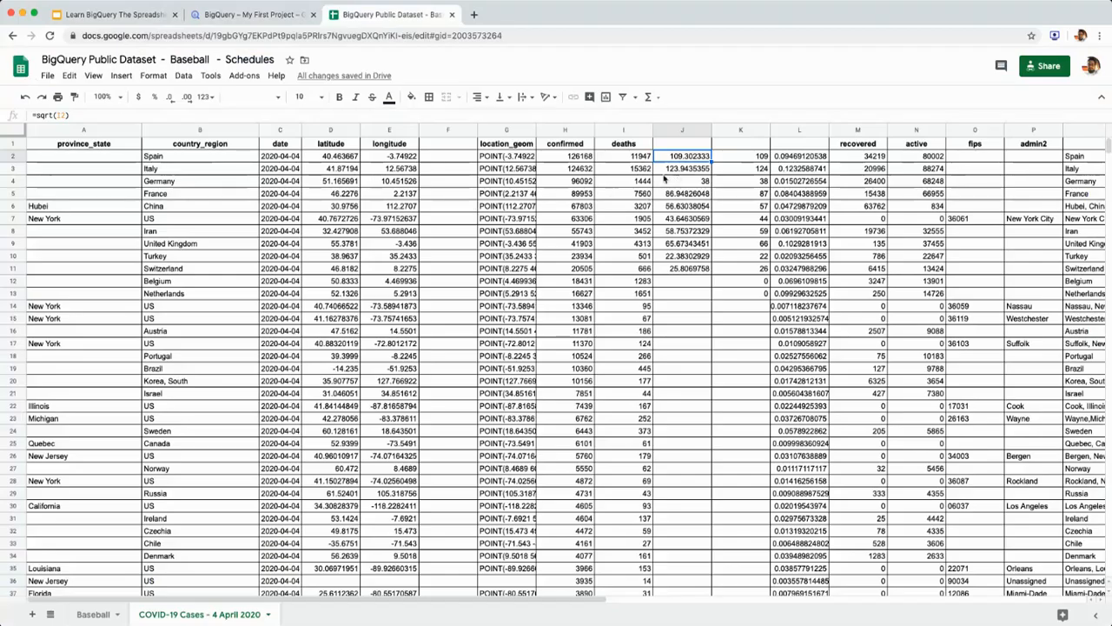
left_click(750, 158)
left_click_drag(750, 171, 767, 320)
key("Delete")
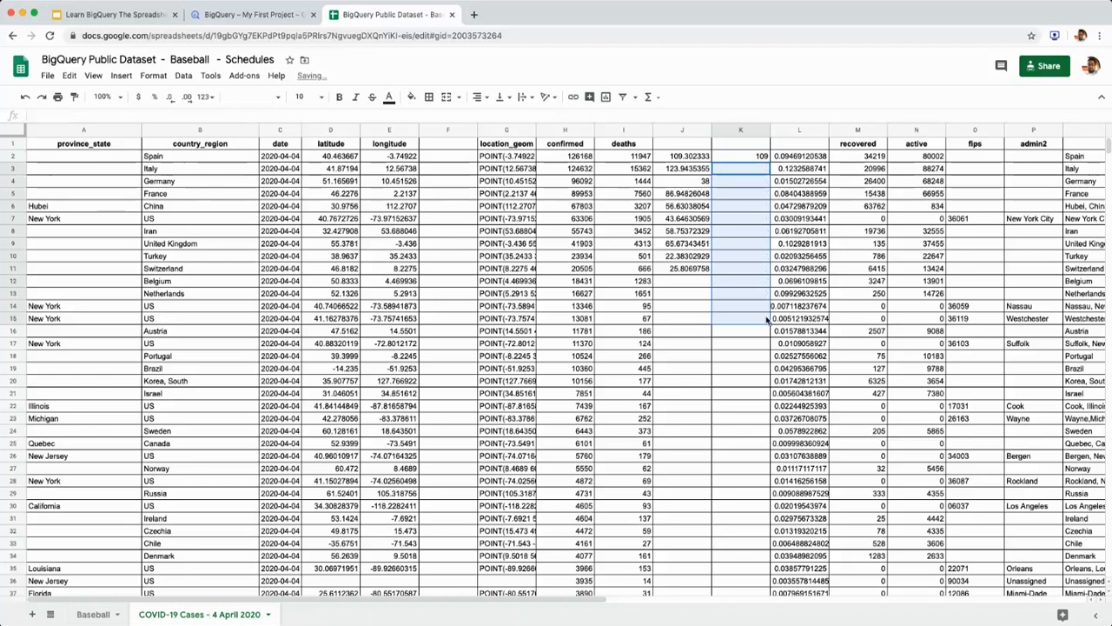
Step: Change the formula in K2 to =CEILING(J2) and copy it down through K14
left_click(744, 156)
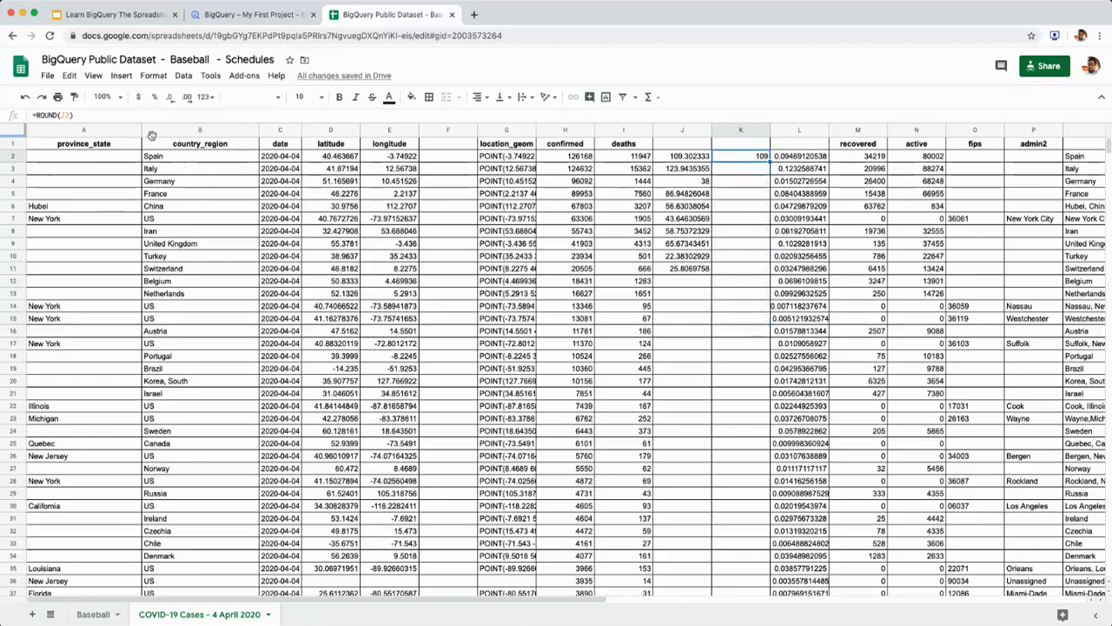
double_click(42, 115)
type("CE")
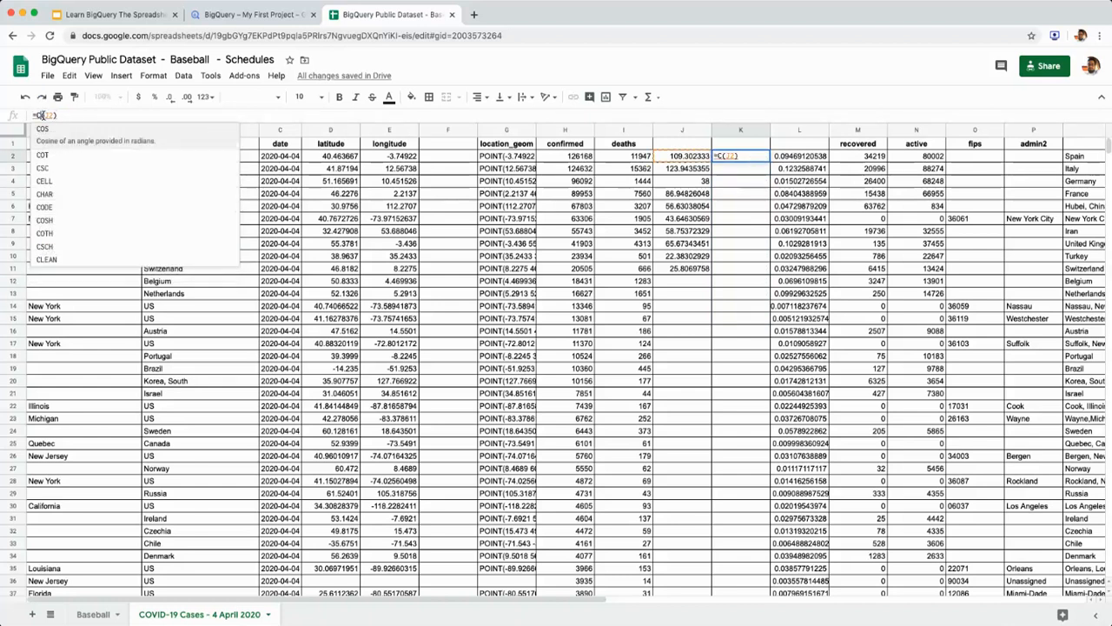
type("ILING")
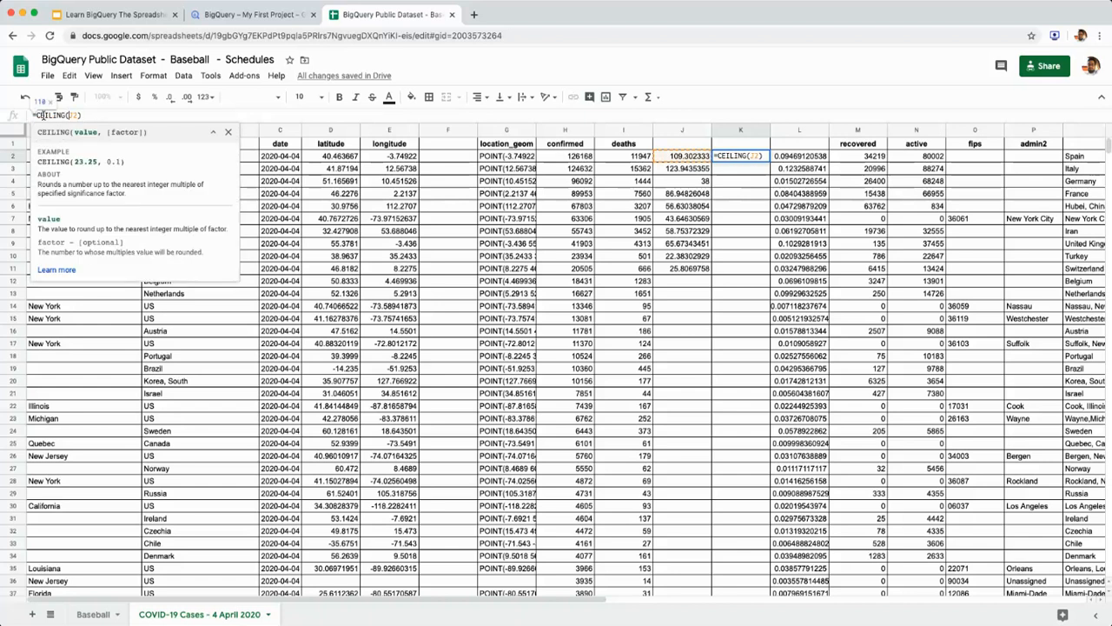
key("Return")
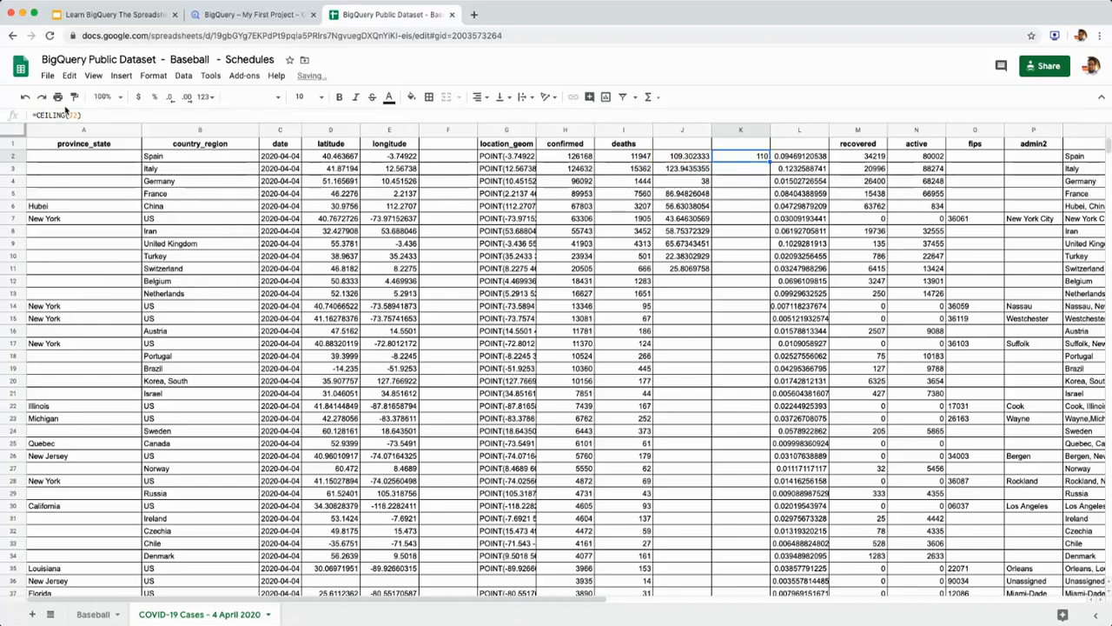
left_click_drag(770, 162, 767, 311)
Step: Compare the ceiling values in column K with the square roots in column J, row by row
left_click(740, 190)
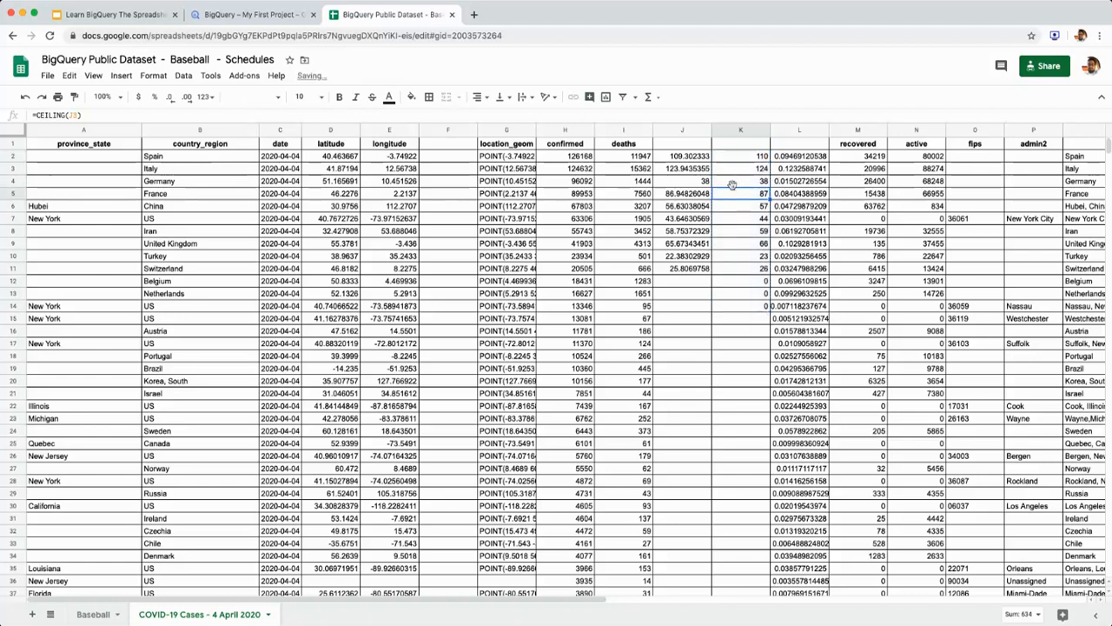
left_click(688, 158)
left_click(744, 172)
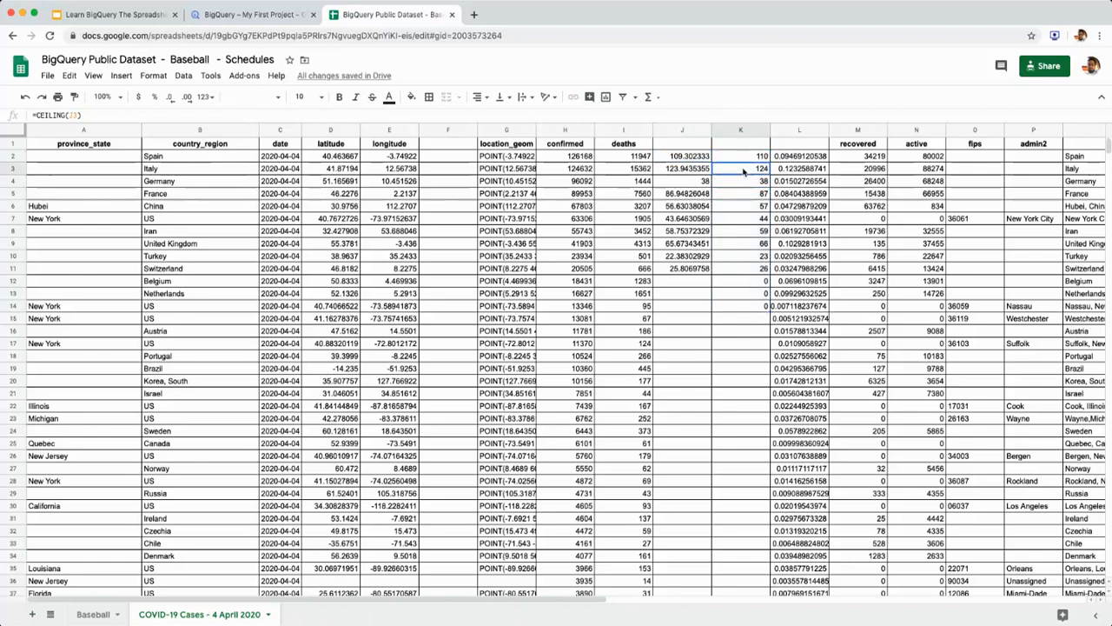
left_click(699, 173)
left_click(749, 173)
left_click(679, 195)
left_click(755, 193)
left_click(680, 211)
left_click(740, 211)
left_click(697, 237)
left_click(749, 237)
Step: Switch to the BigQuery query and replace ROUND with CEIL around SQRT(deaths) on line 8
left_click(268, 16)
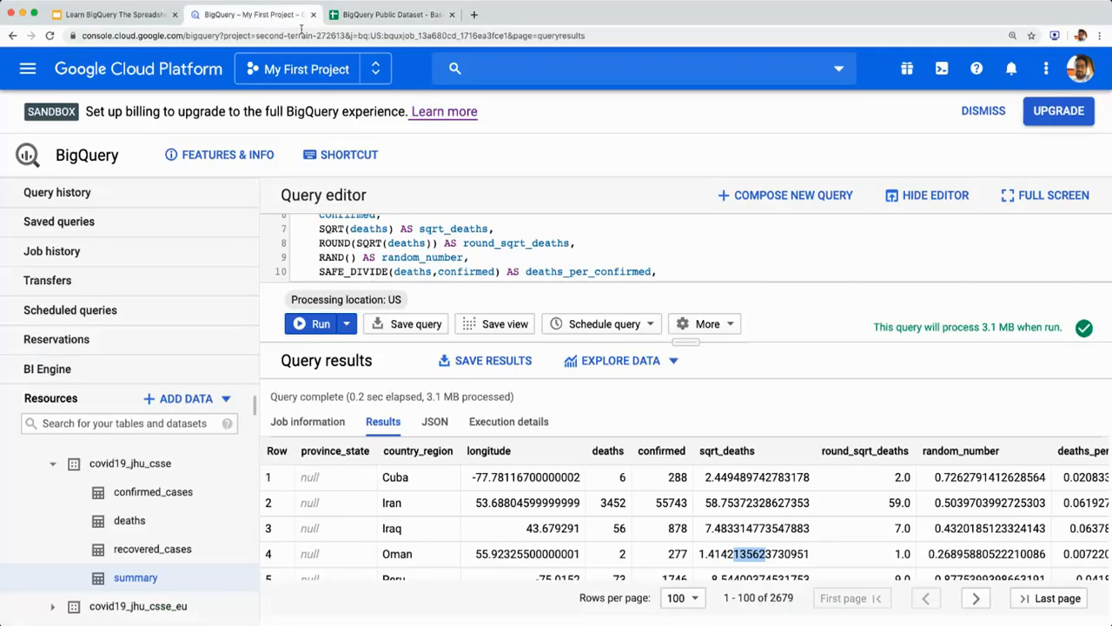
scroll(396, 254, "down", 1)
scroll(396, 255, "up", 2)
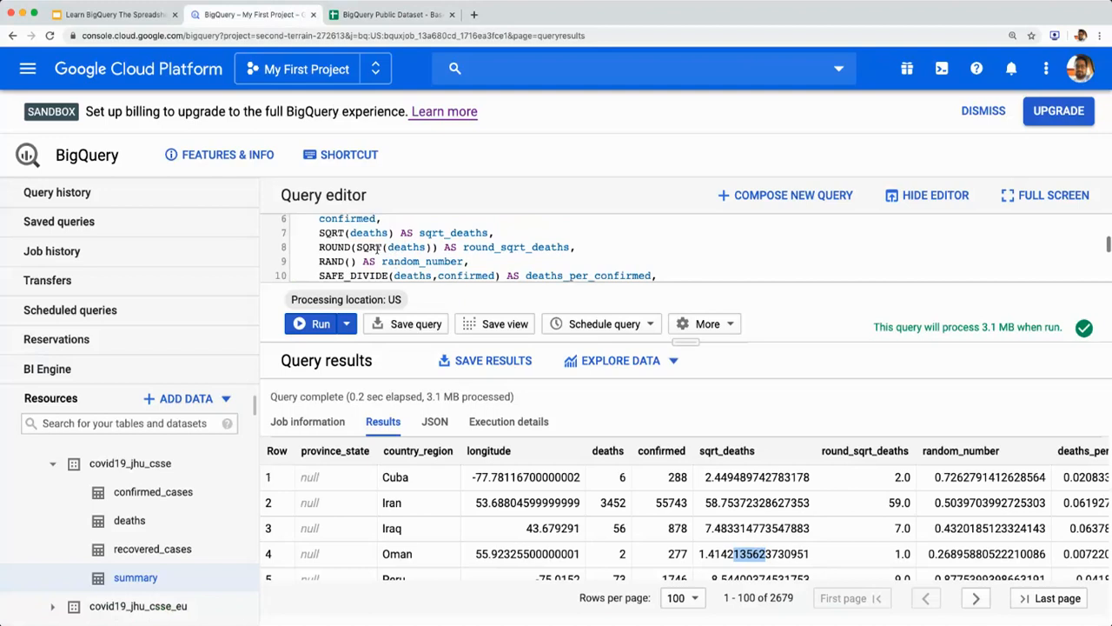
double_click(338, 247)
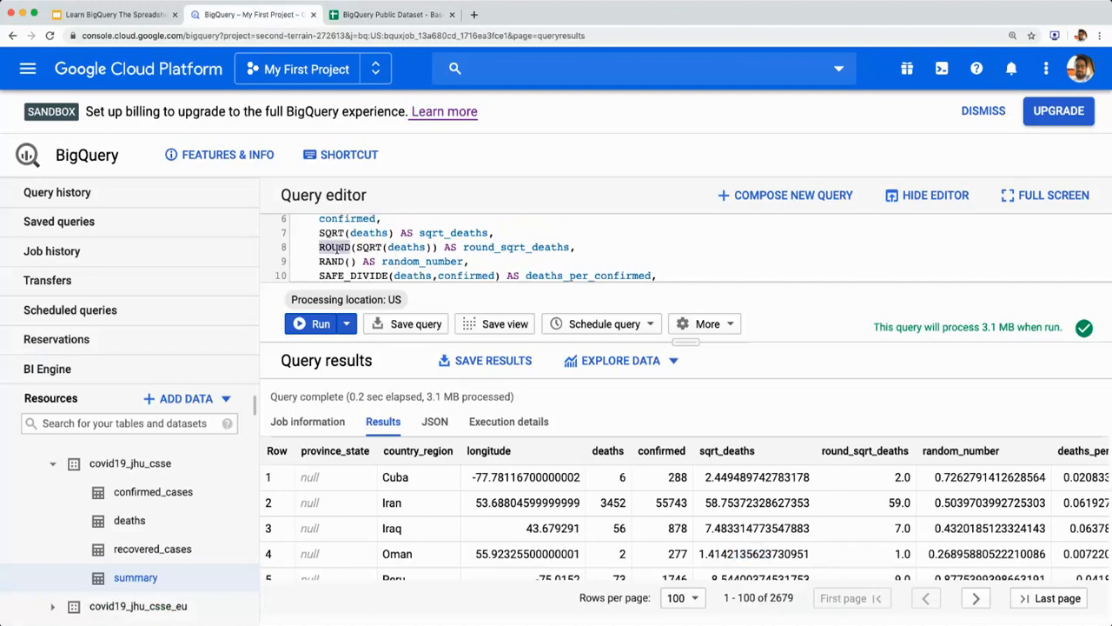
type("CEI")
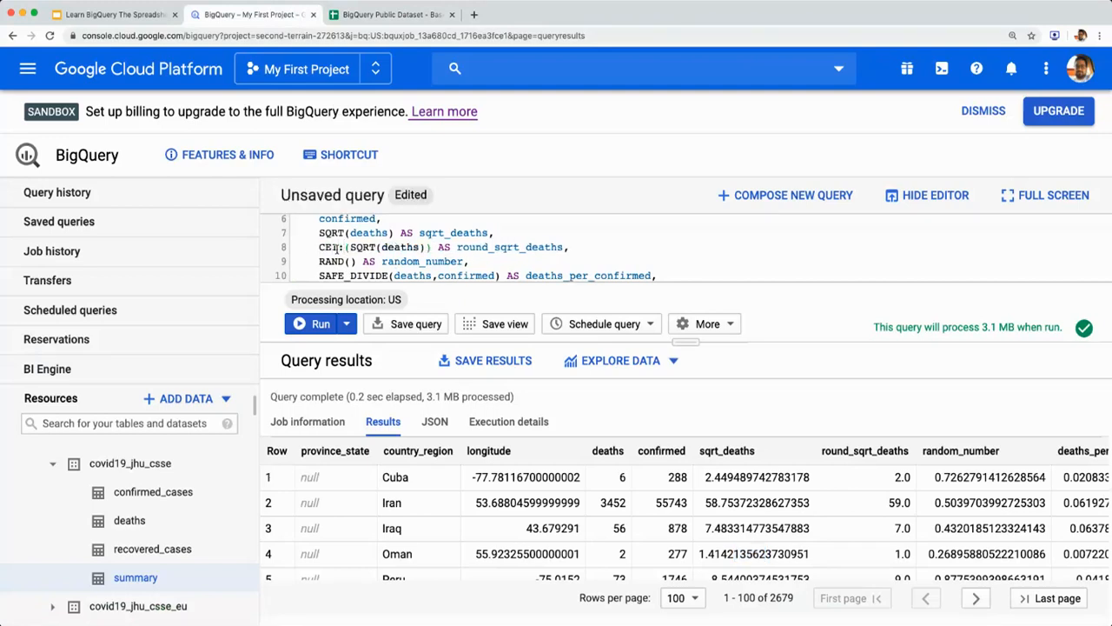
type("L")
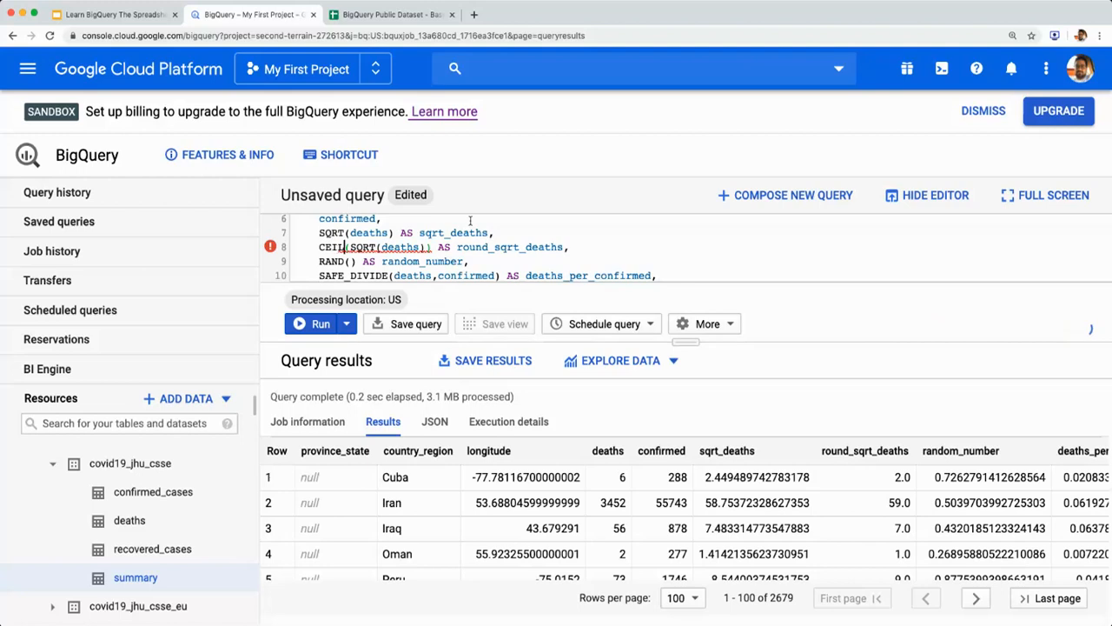
Step: Rename the line 8 alias to ceil_sqrt_deaths and run the query
left_click(487, 246)
key("shift+Left")
key("shift+Left")
key("shift+Left")
key("shift+Left")
key("shift+Left")
type("ceil")
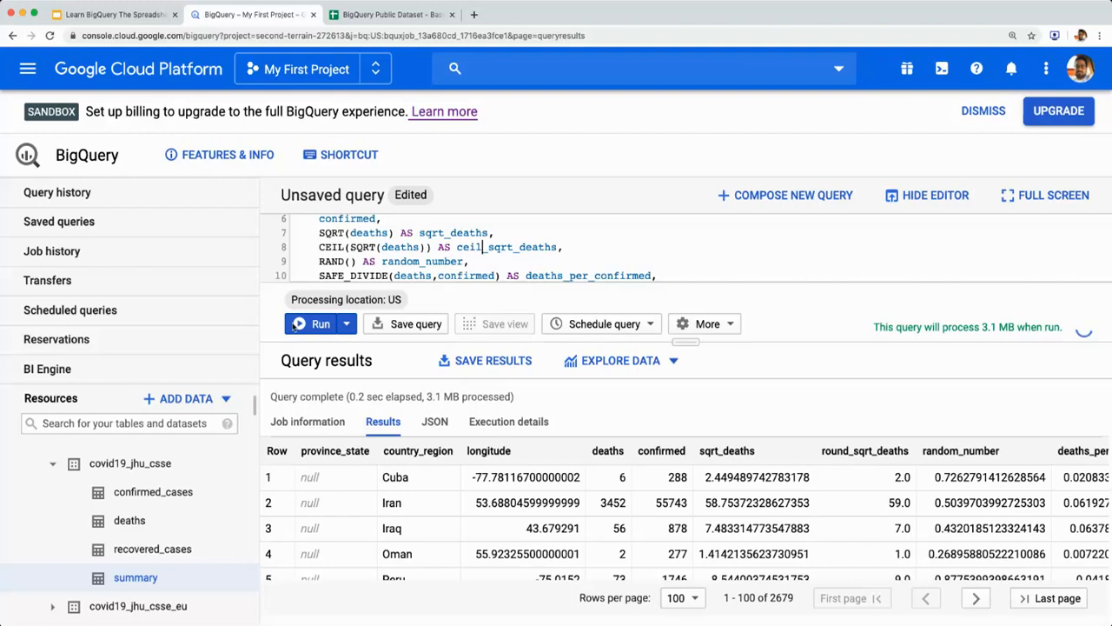
left_click(308, 324)
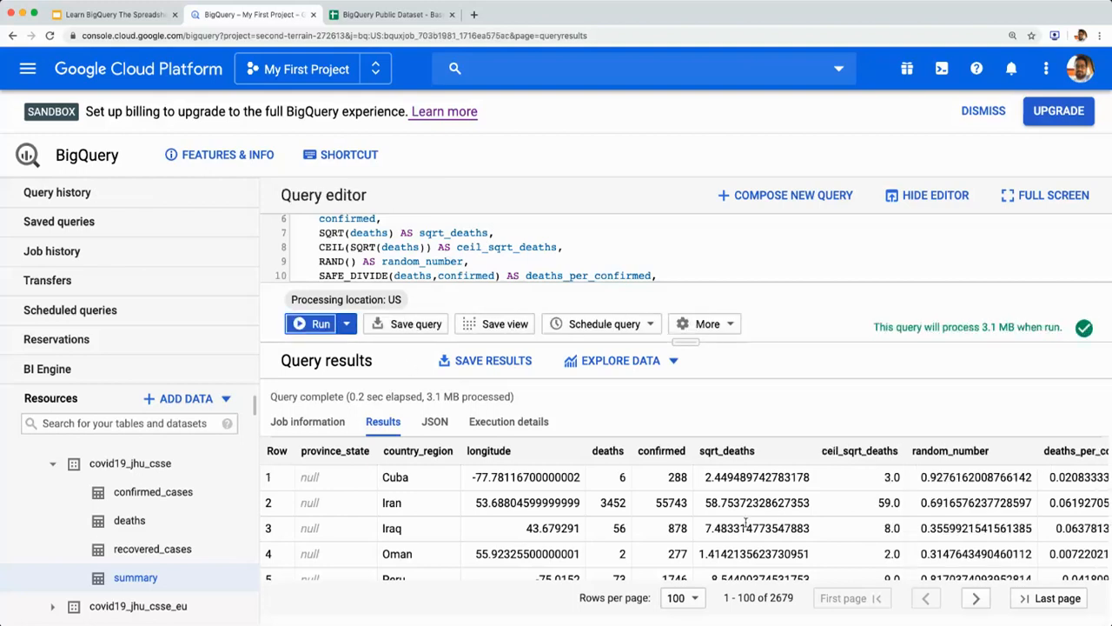
Step: Compare the ceil_sqrt_deaths values with sqrt_deaths across the first ten result rows
double_click(885, 477)
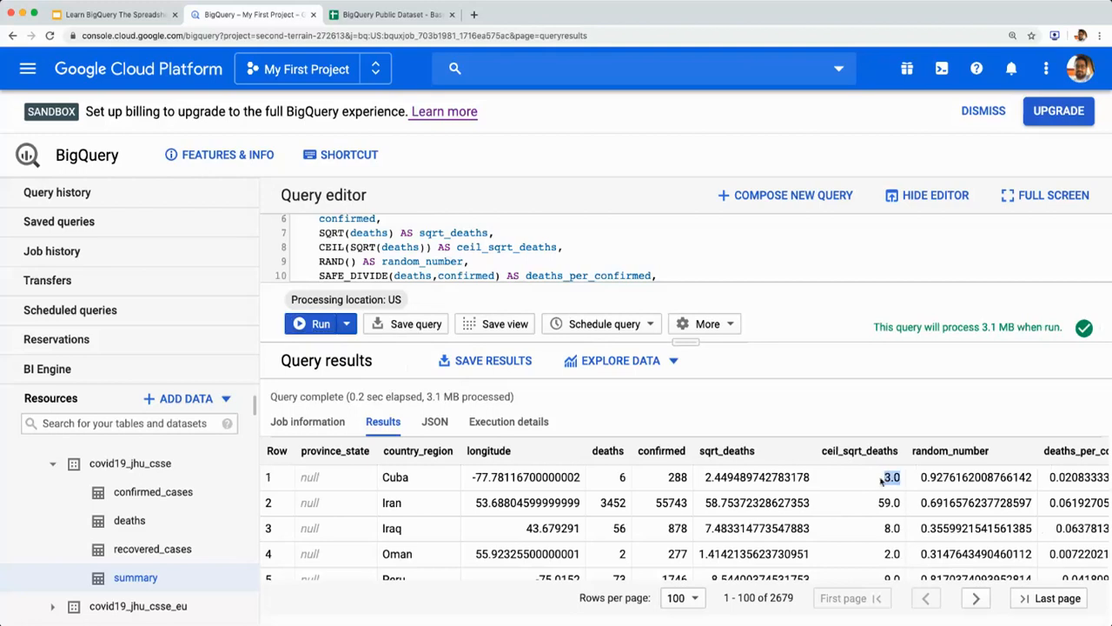
double_click(852, 451)
double_click(756, 502)
left_click(888, 498)
scroll(743, 535, "down", 1)
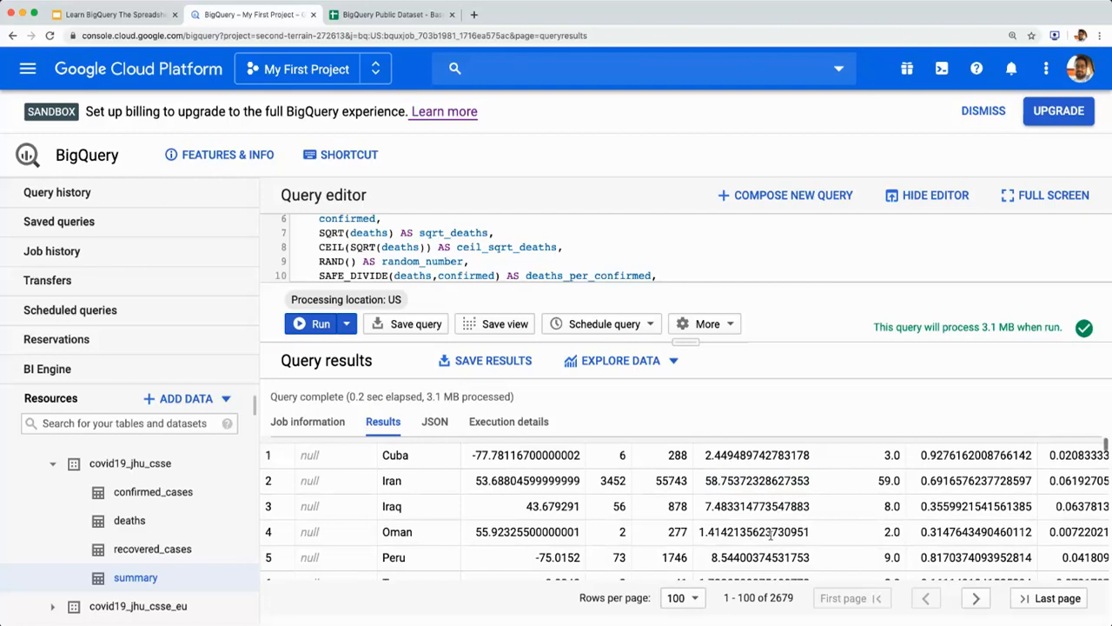
scroll(910, 515, "down", 1)
scroll(761, 544, "down", 3)
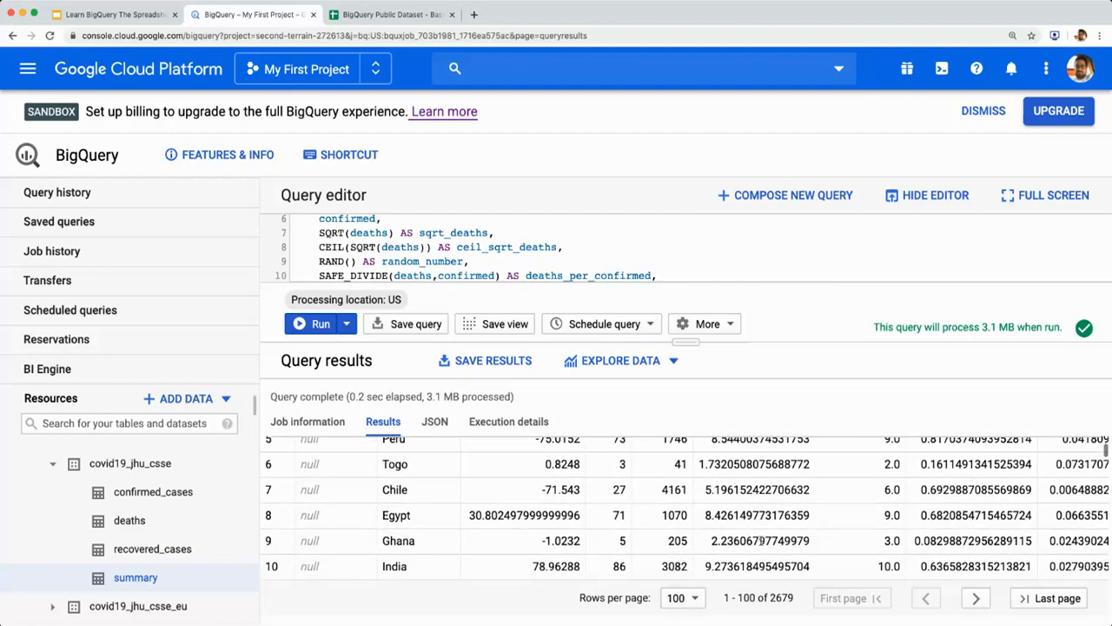
Step: Switch to the COVID-19 spreadsheet and clear the copied ceiling formulas from K3 through K15
left_click(113, 15)
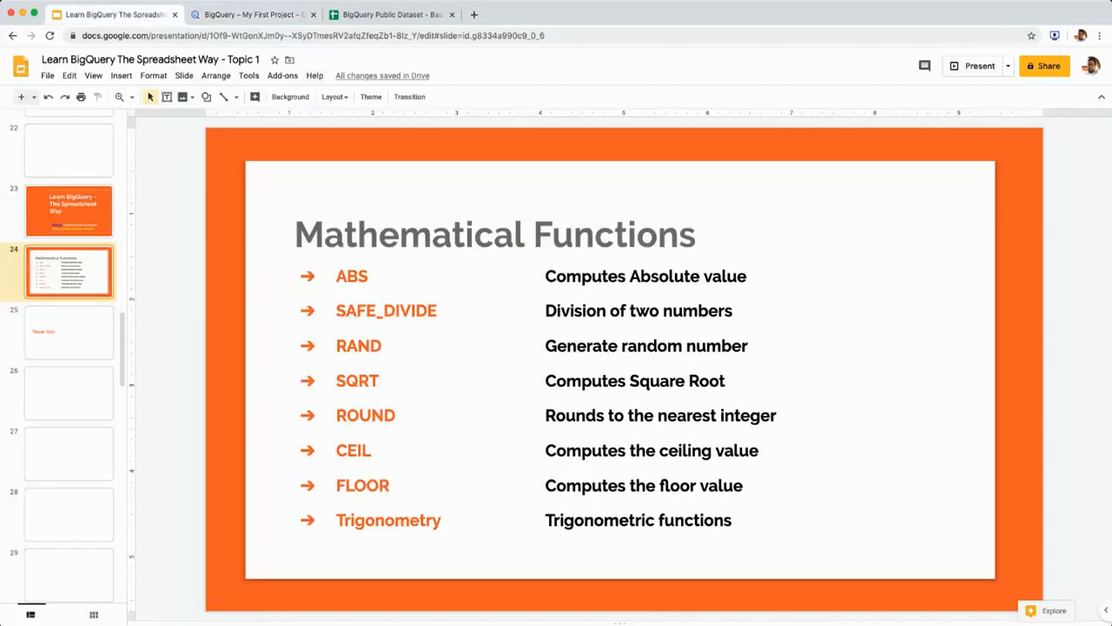
left_click(264, 15)
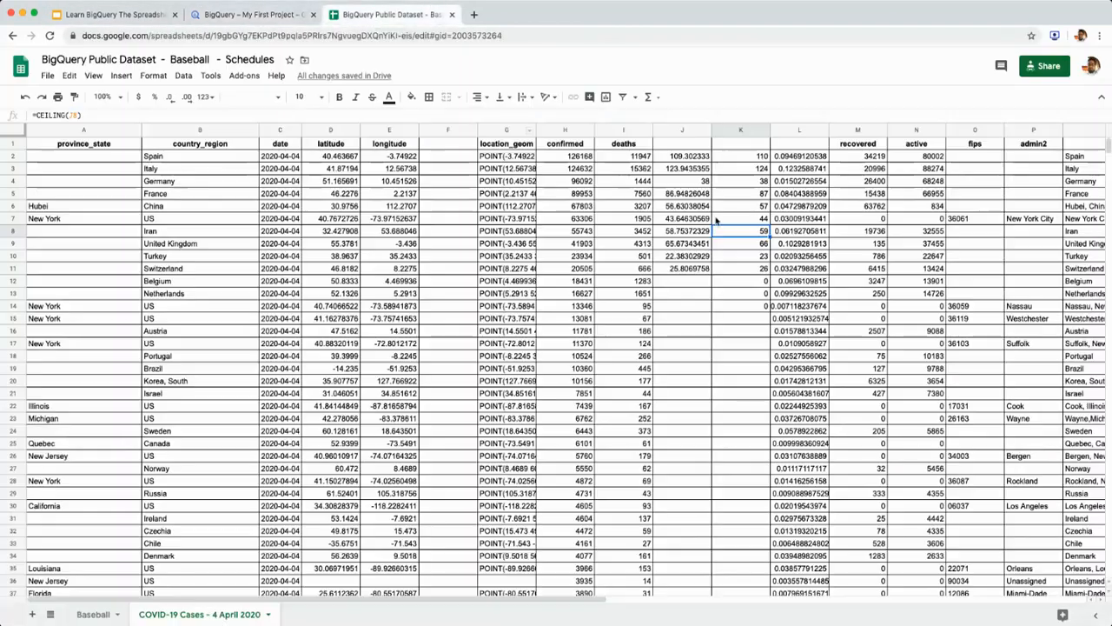
left_click(391, 15)
left_click_drag(751, 170, 754, 319)
key("Delete")
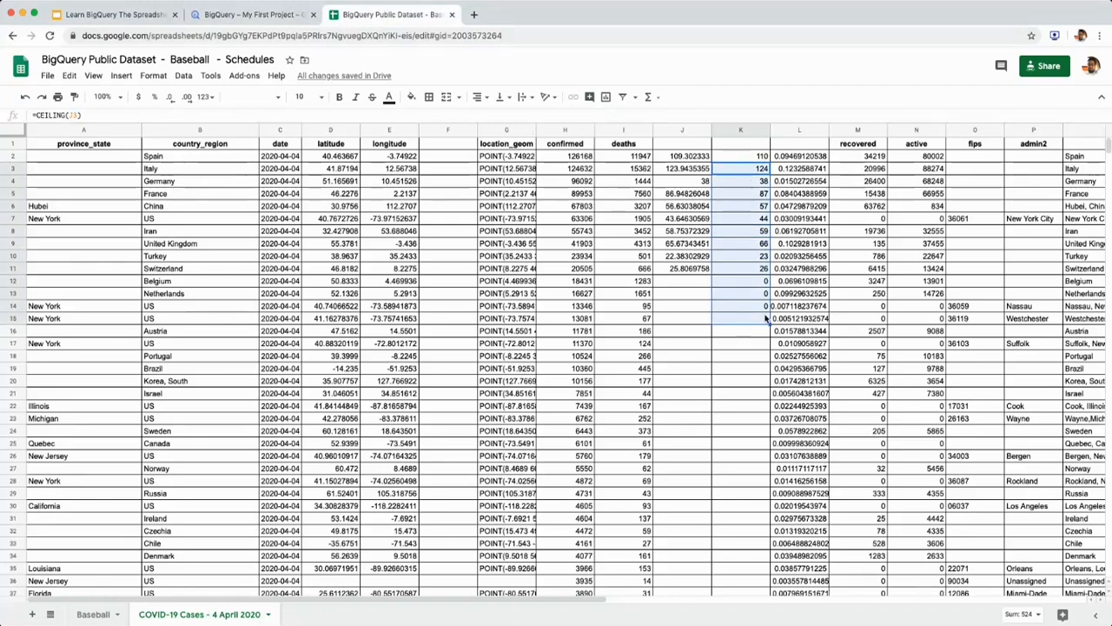
Step: Change the formula in K2 to =FLOOR(J2) and copy it down through K15
left_click(742, 157)
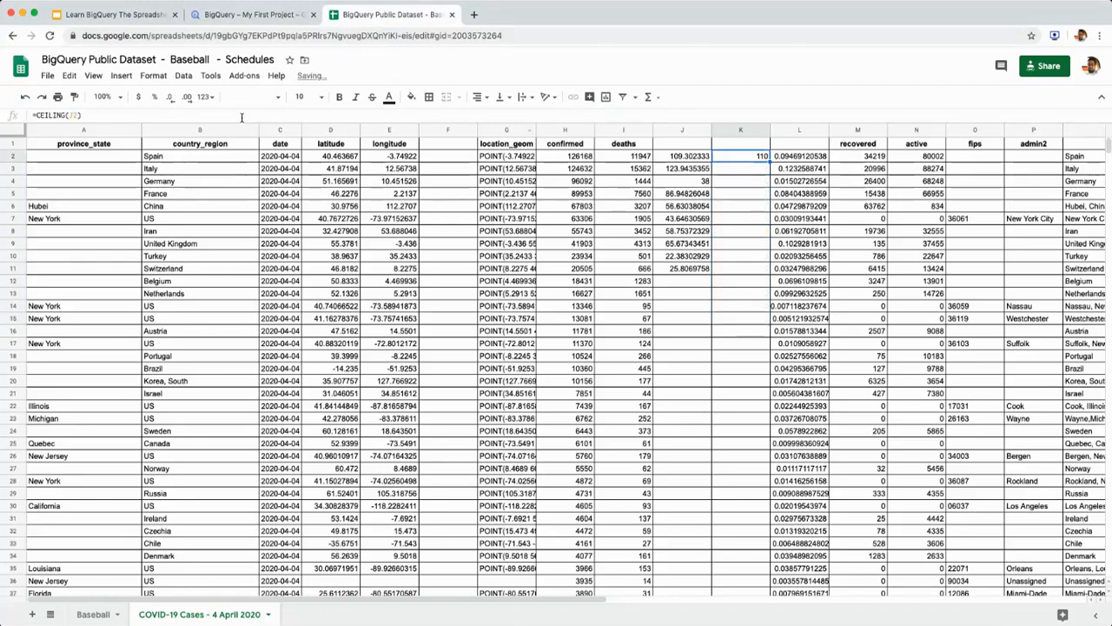
double_click(49, 114)
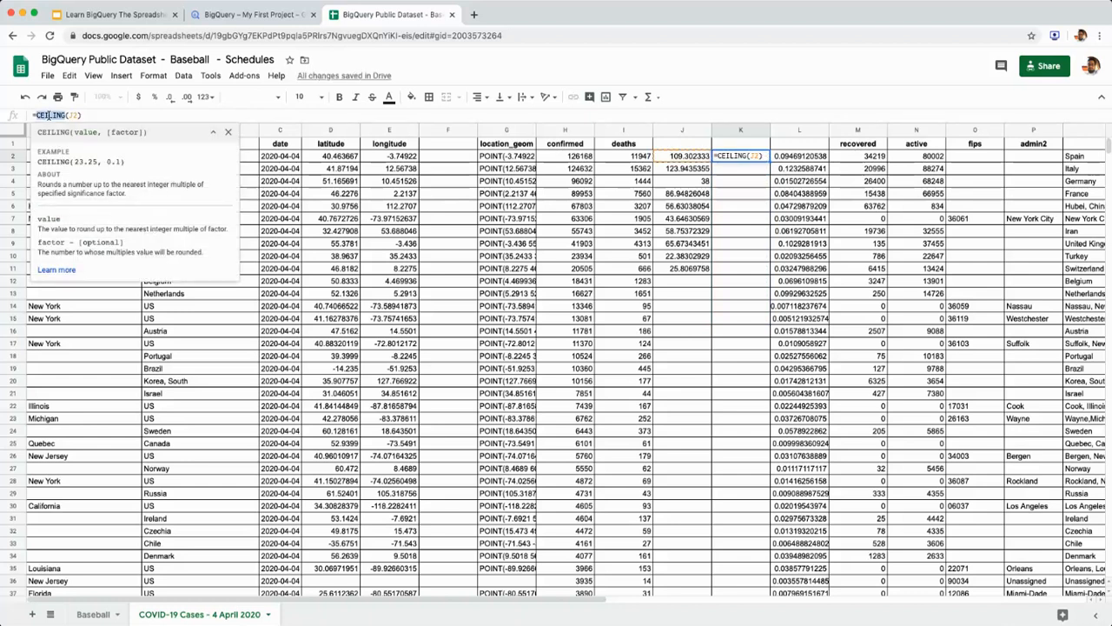
type("FLOOR")
key("Return")
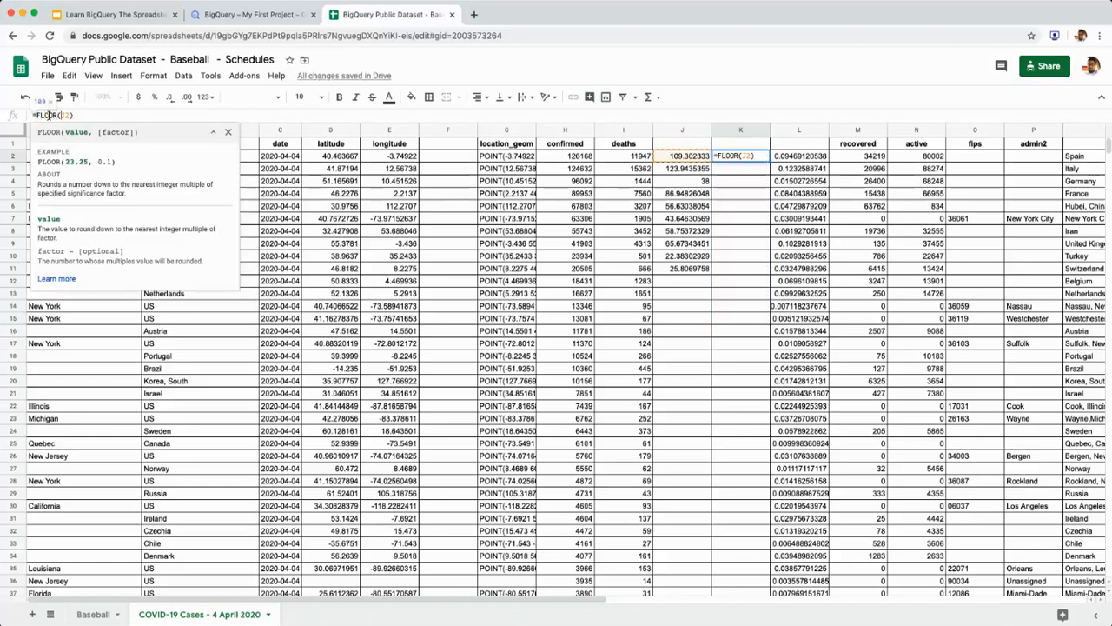
key("Return")
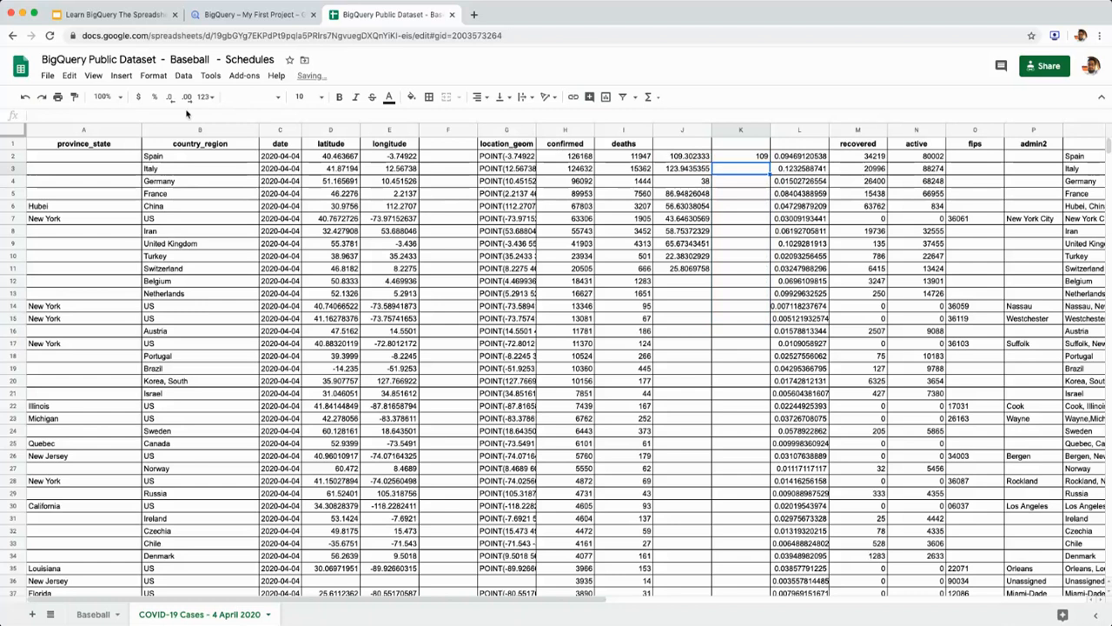
left_click(725, 159)
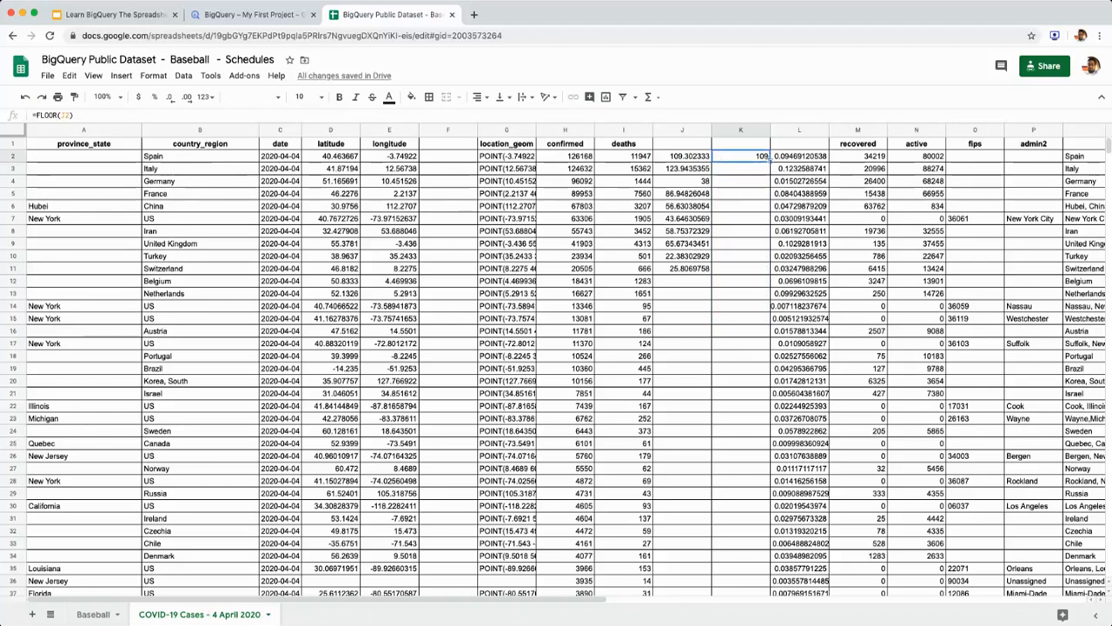
left_click_drag(770, 162, 765, 318)
Step: Compare the floor values in column K with the square roots in column J, row by row
left_click(694, 159)
left_click(695, 171)
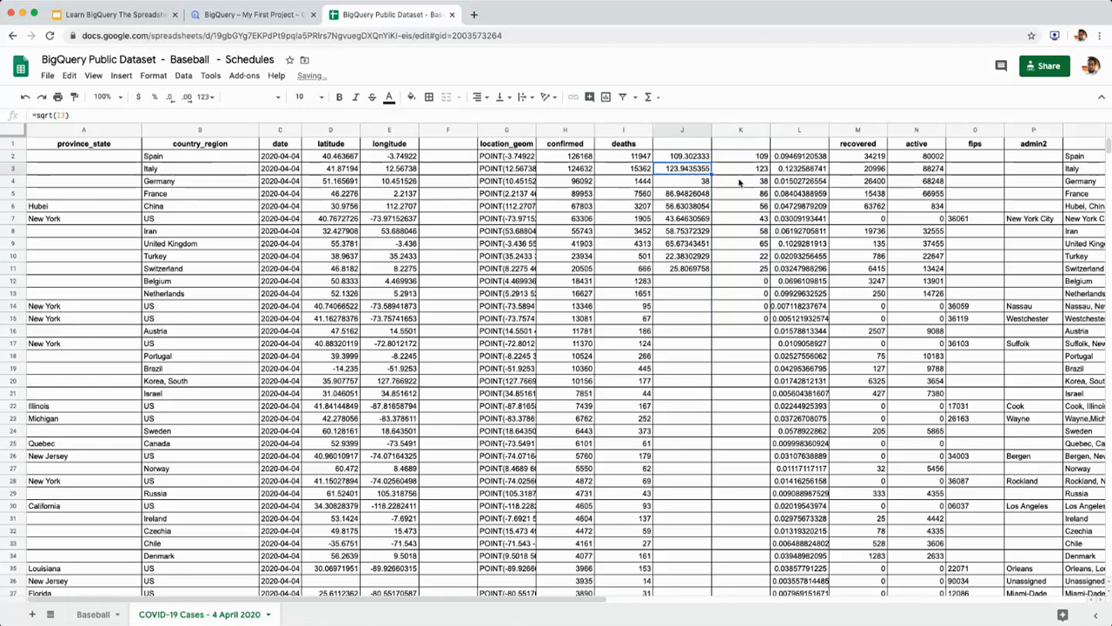
left_click(755, 183)
left_click(699, 207)
left_click(746, 231)
left_click(697, 245)
left_click(750, 248)
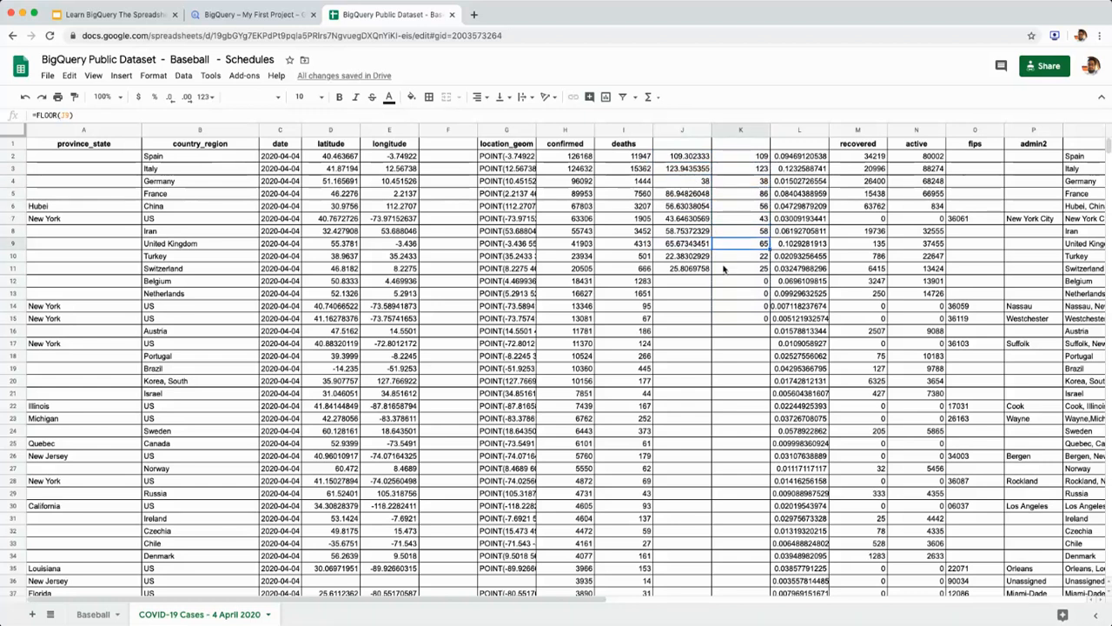
Step: Switch to the BigQuery query and replace CEIL with FLOOR around SQRT(deaths) on line 8
left_click(254, 15)
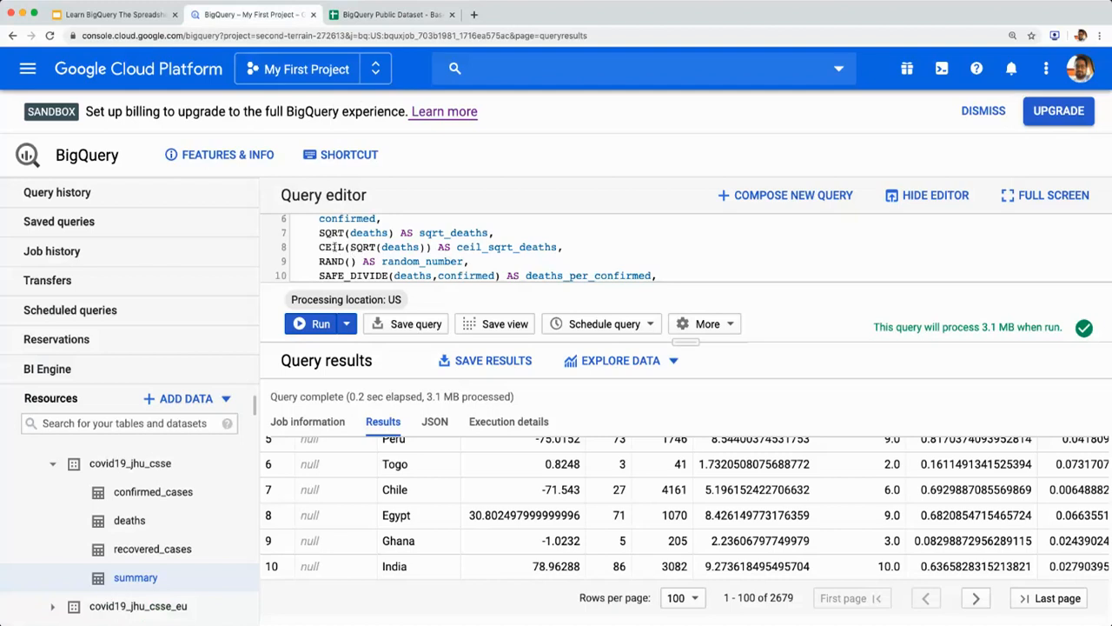
double_click(336, 246)
type("FLOOR")
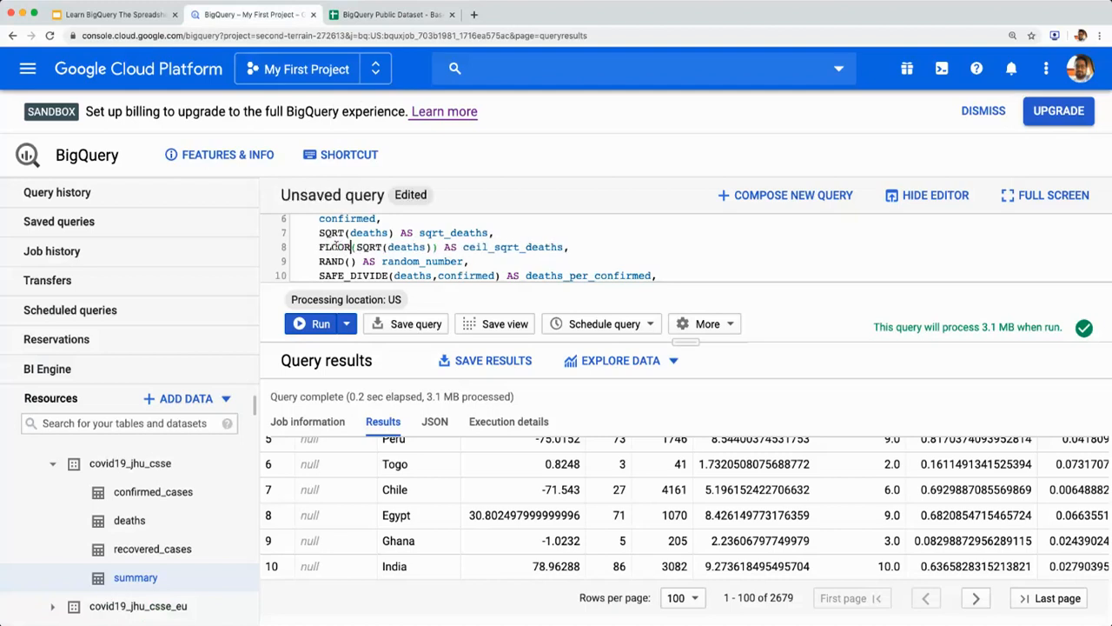
key("ctrl+shift+Tab")
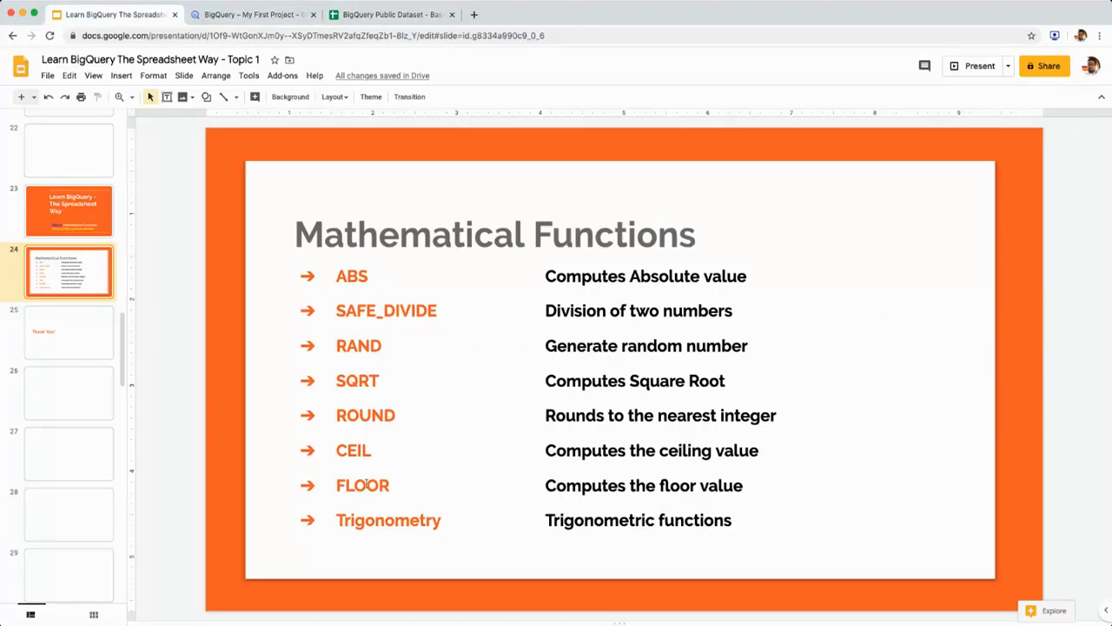
key("ctrl+Tab")
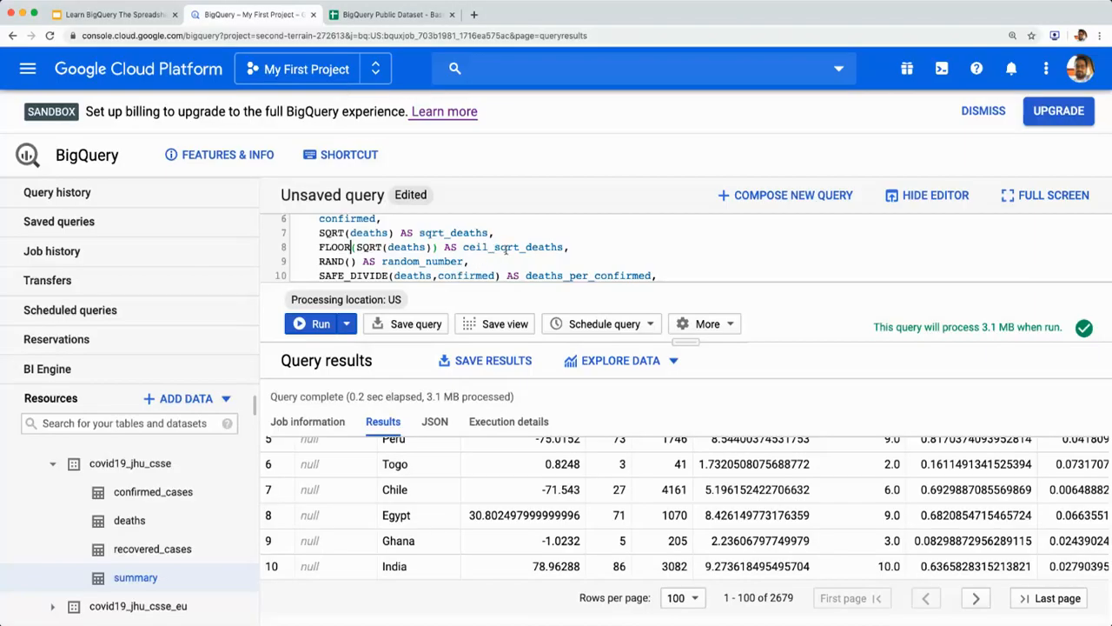
Step: Rename the line 8 alias to floor_sqrt_deaths and run the query
key("BackSpace")
key("BackSpace")
key("BackSpace")
key("BackSpace")
type("floor")
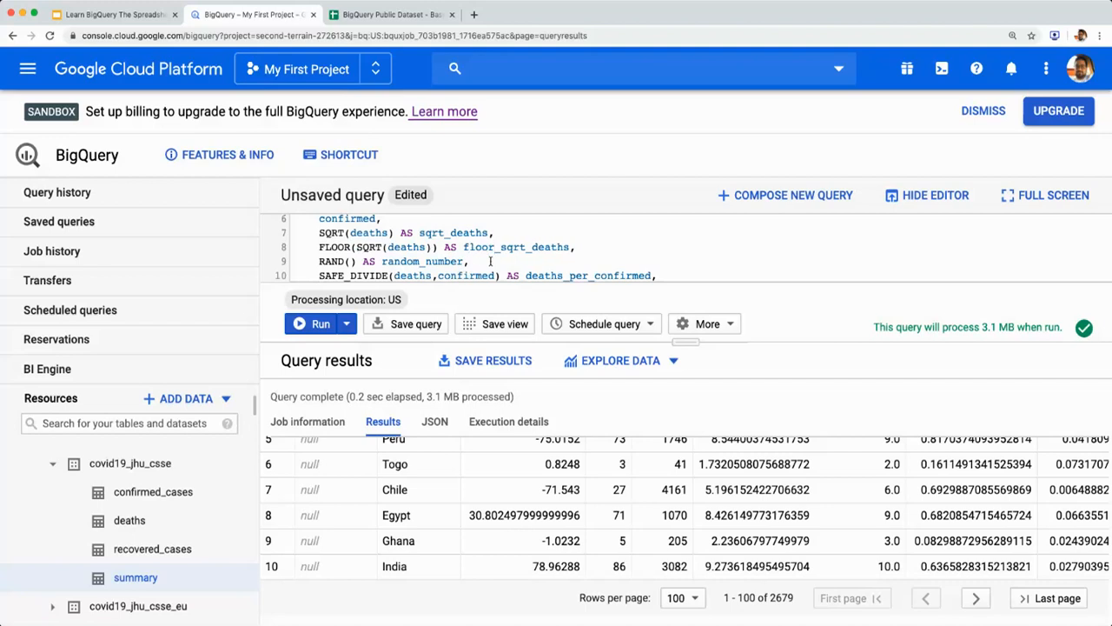
left_click(318, 323)
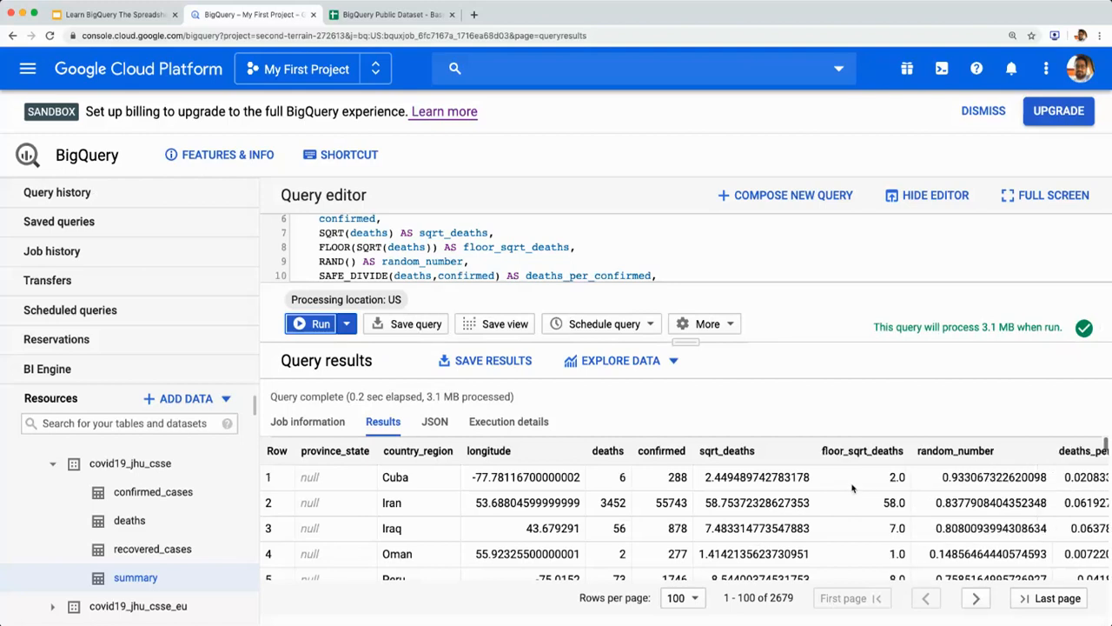
Step: Compare the floor_sqrt_deaths values with sqrt_deaths across the first rows of the query results
double_click(893, 502)
double_click(897, 528)
scroll(841, 544, "down", 1)
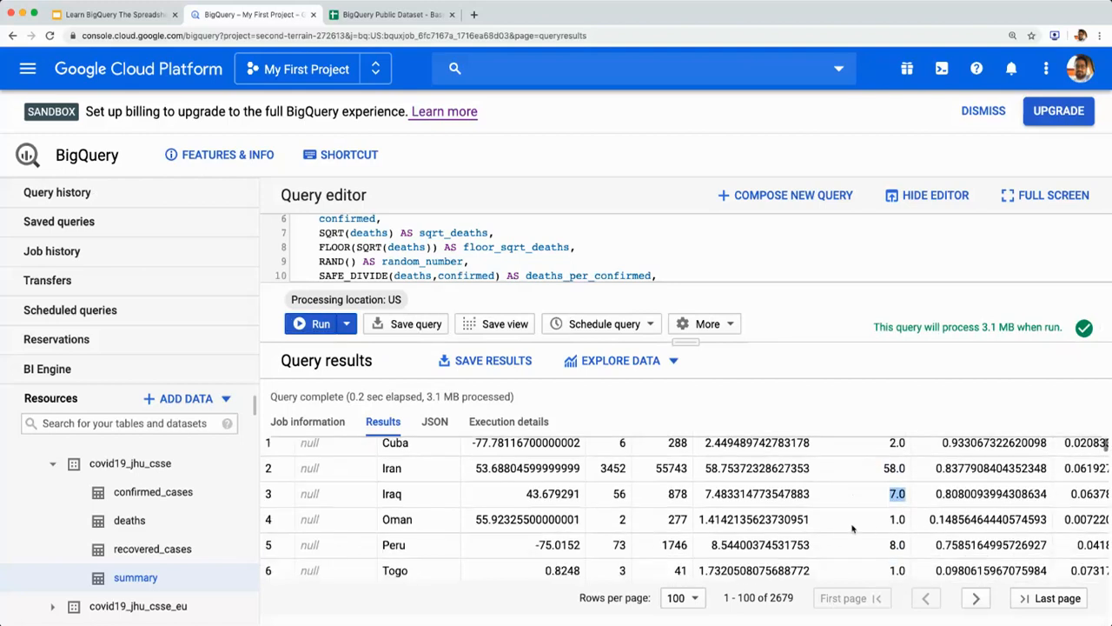
scroll(842, 524, "down", 3)
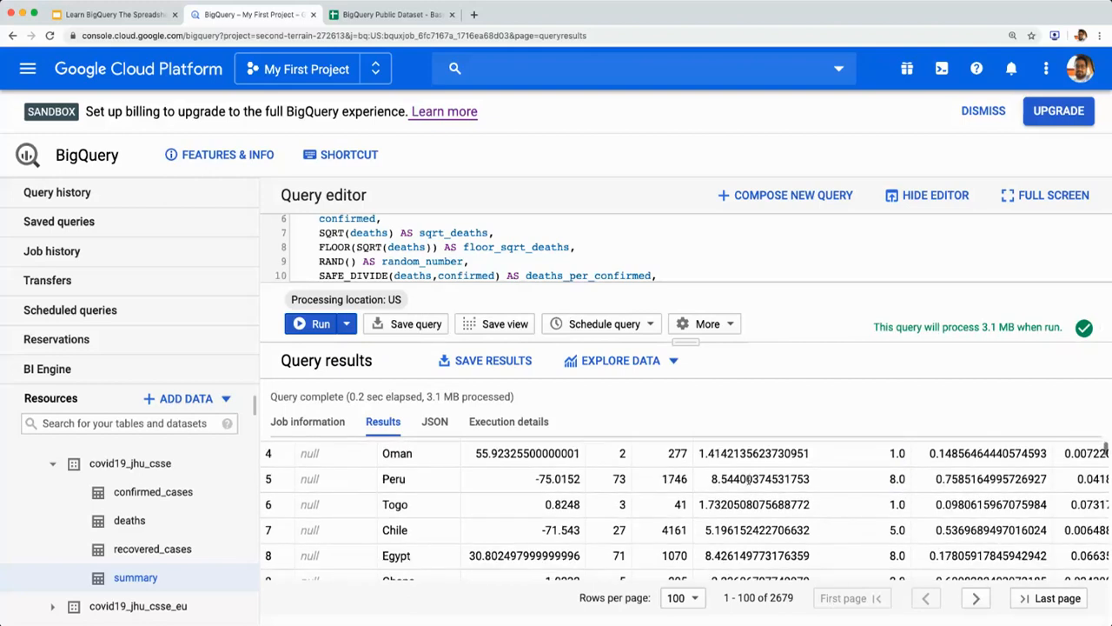
scroll(885, 504, "down", 1)
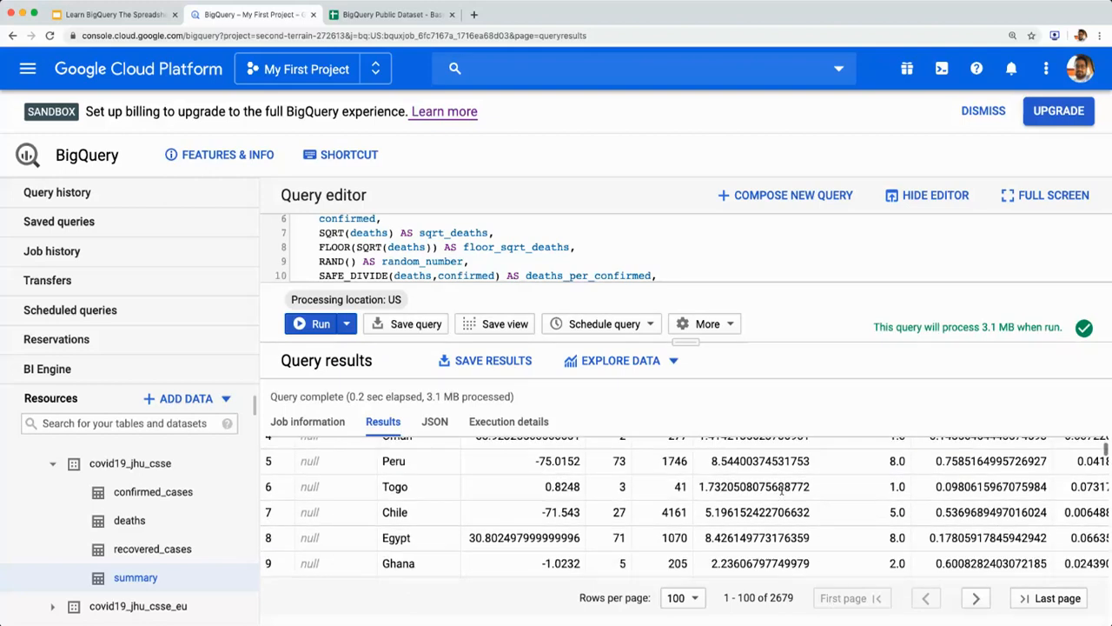
scroll(745, 498, "down", 1)
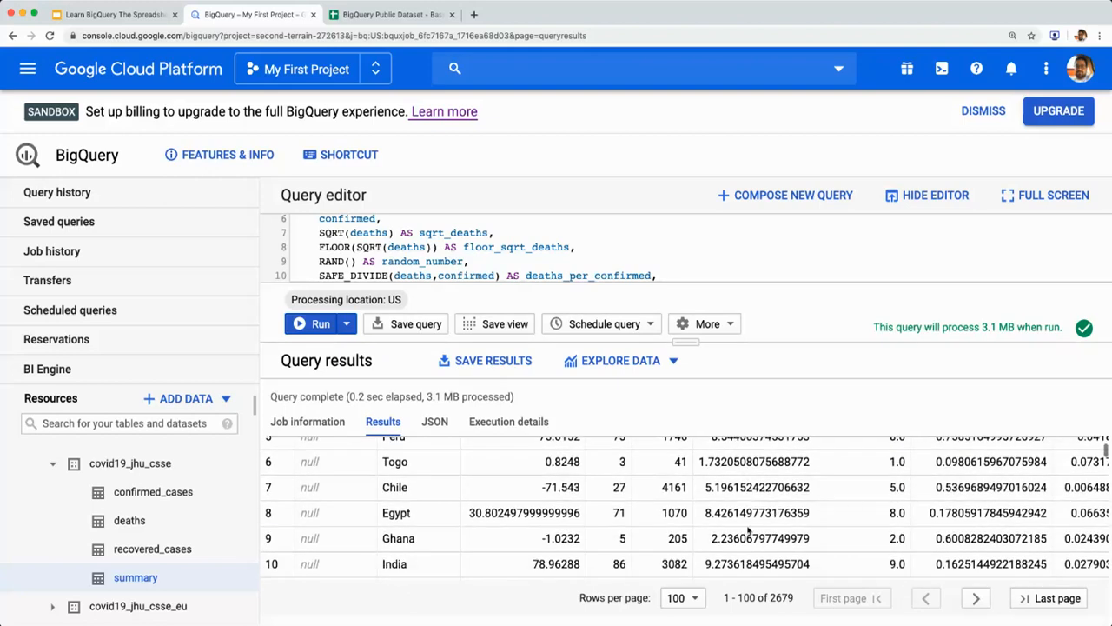
scroll(755, 532, "down", 1)
scroll(756, 534, "down", 2)
scroll(765, 526, "up", 6)
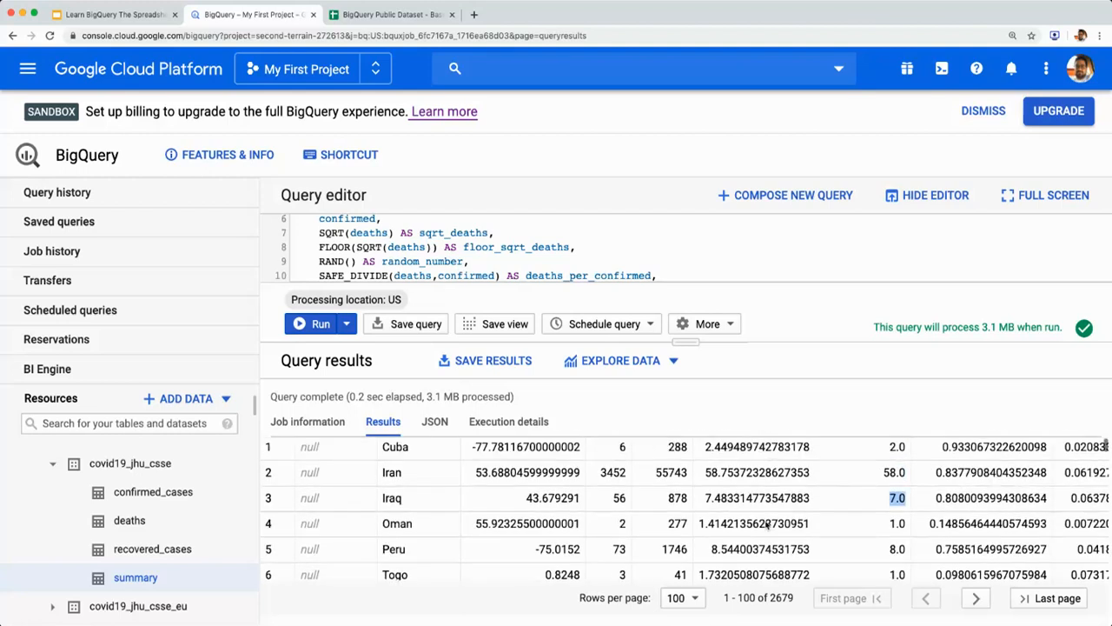
Step: Check the trigonometry entry on the functions slide, switch to the COVID-19 spreadsheet and clear the floor formulas from K3 through K15
left_click(145, 18)
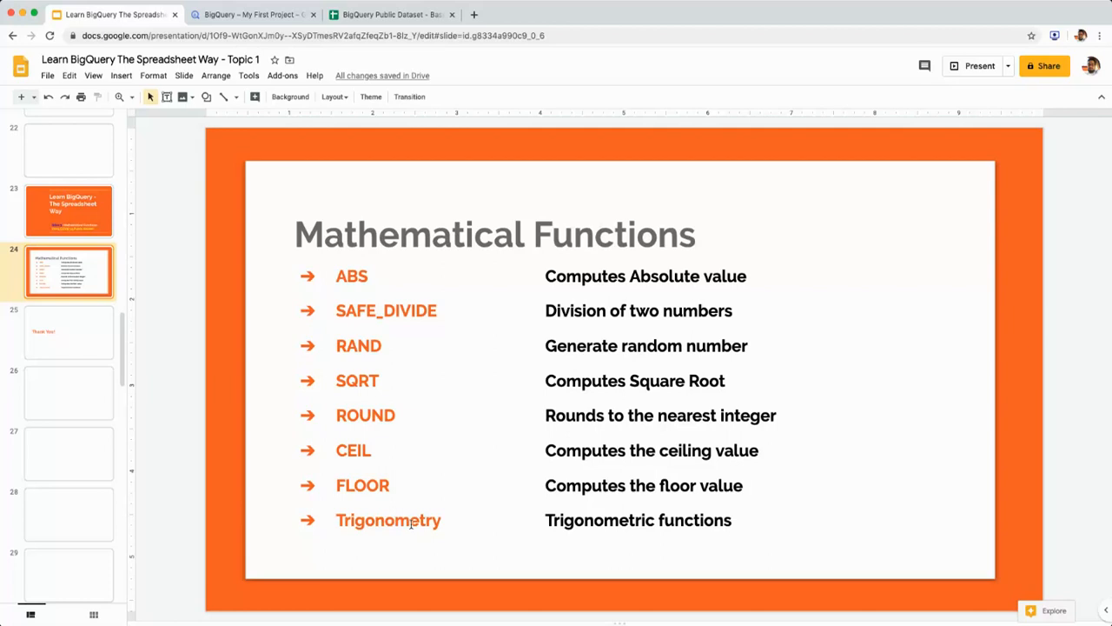
left_click(391, 15)
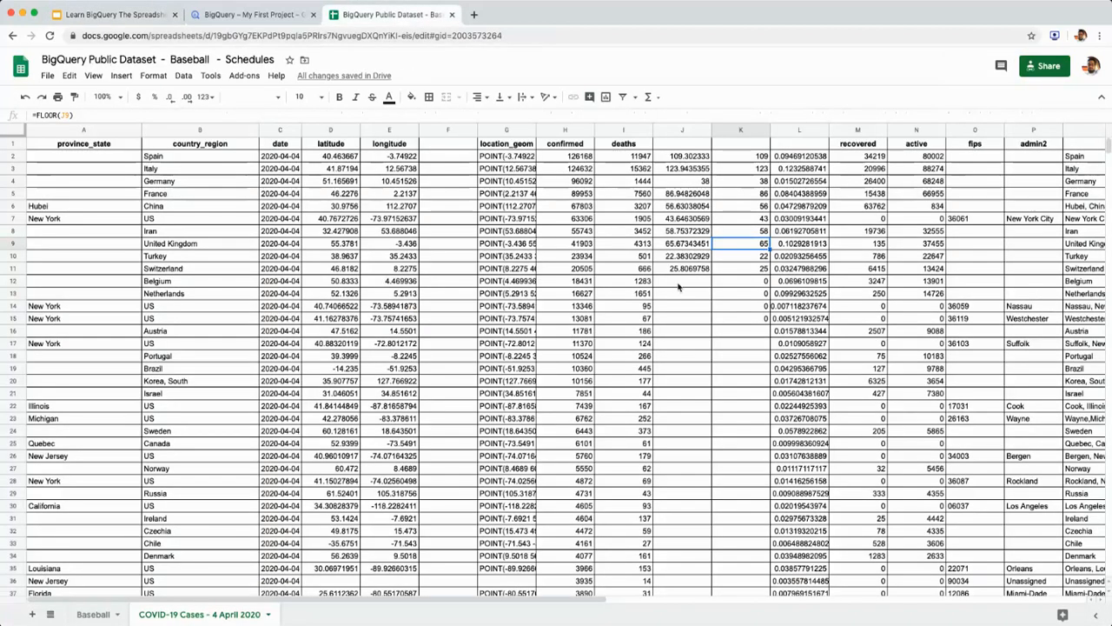
left_click_drag(747, 168, 766, 324)
key("Delete")
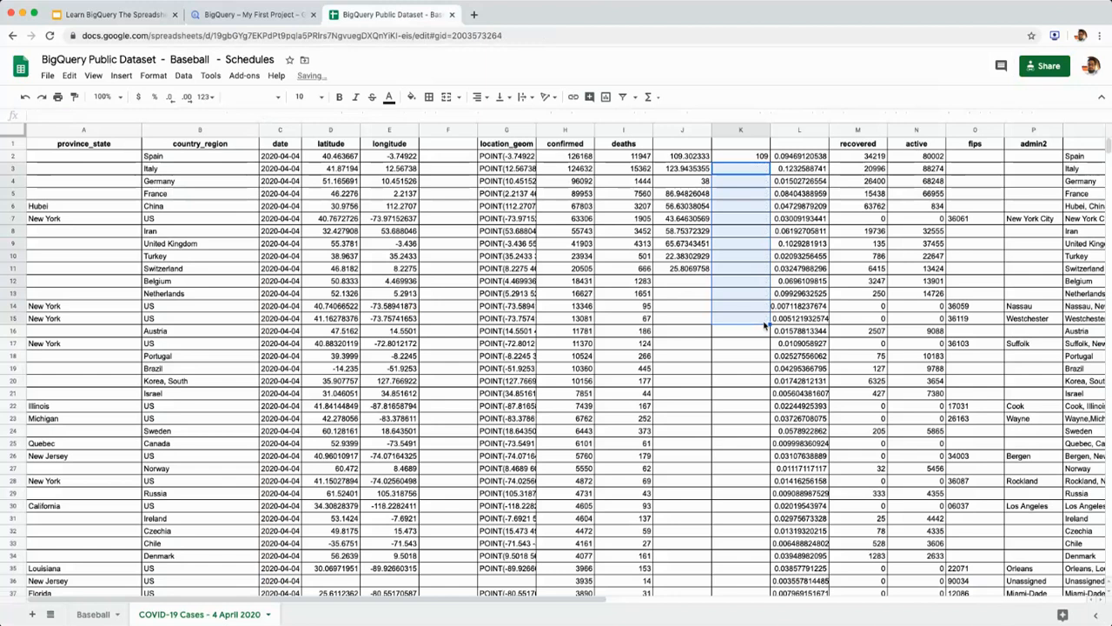
Step: Change the formula in K2 to =SIN(J2) to compute the sine of the square root
key("Up")
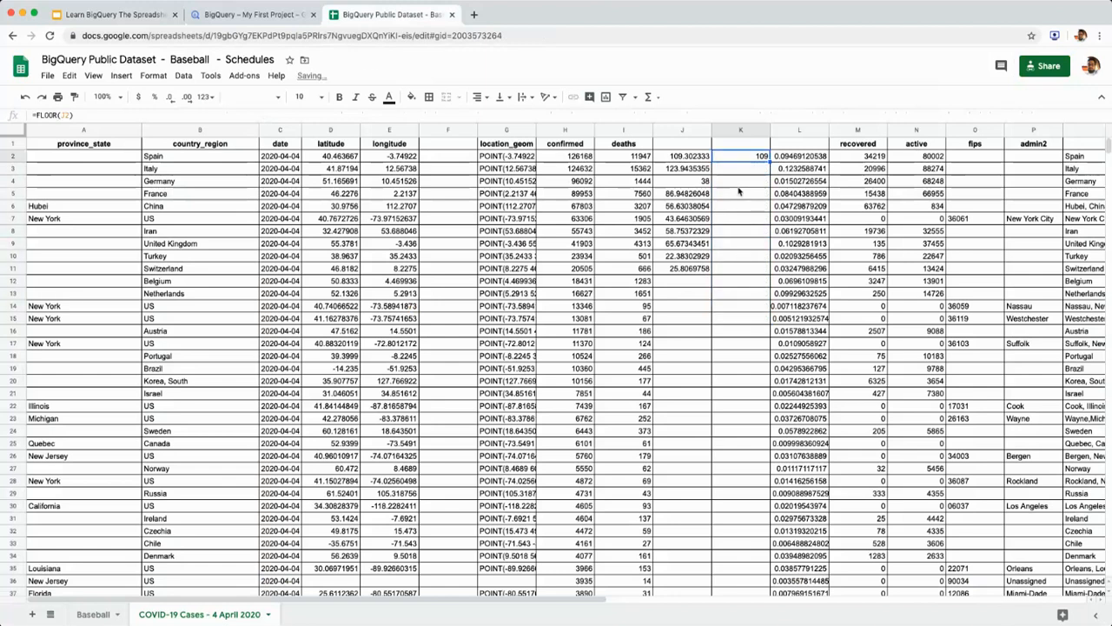
double_click(45, 114)
type("SI")
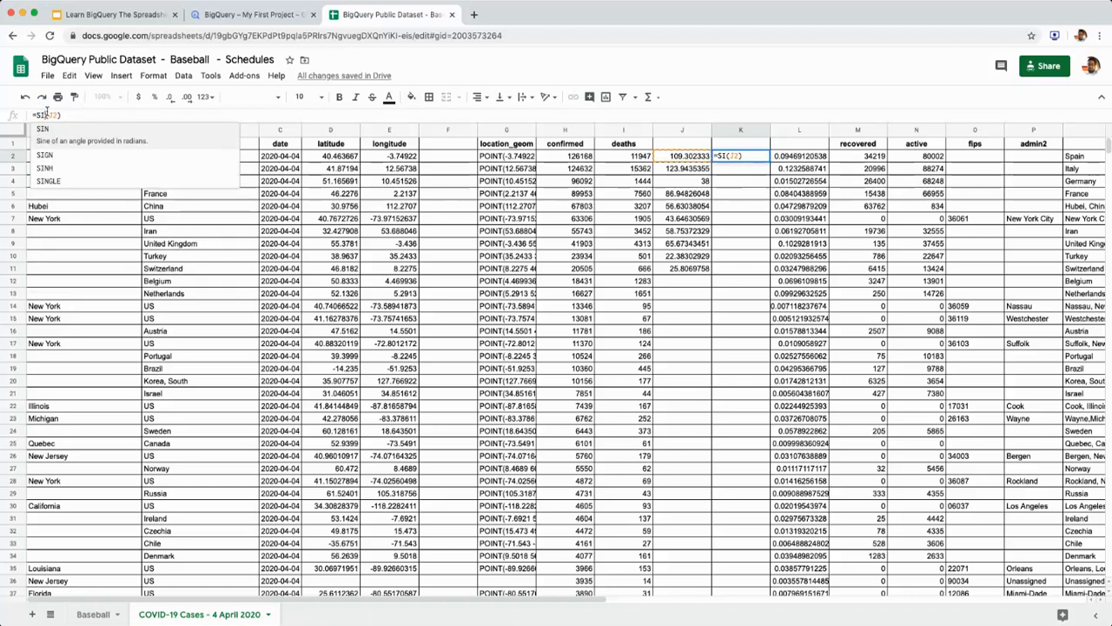
type("N")
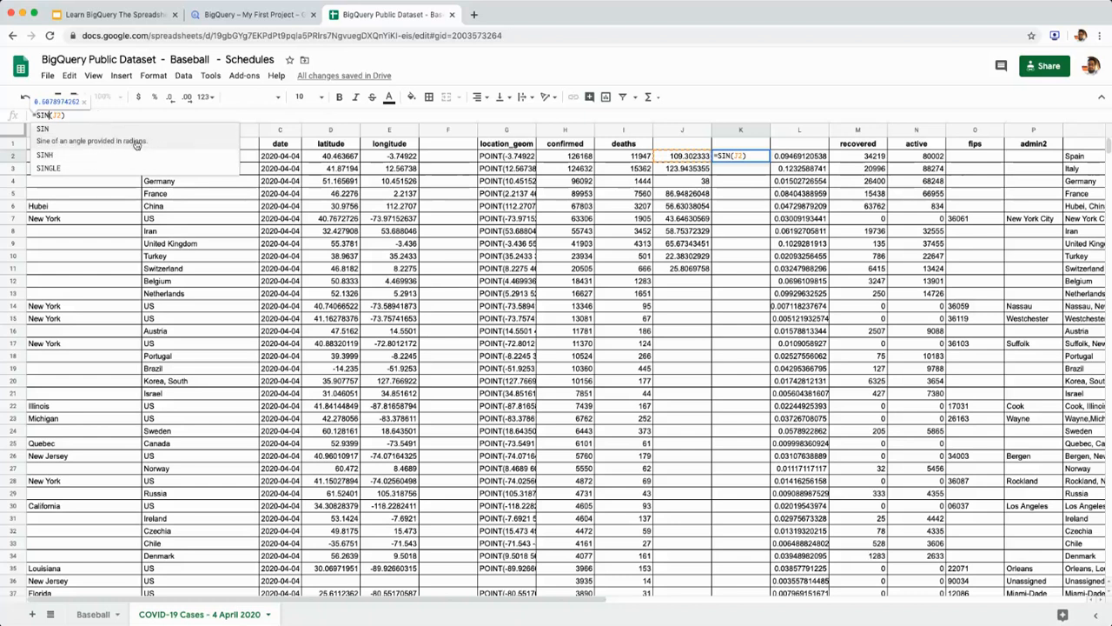
left_click(110, 131)
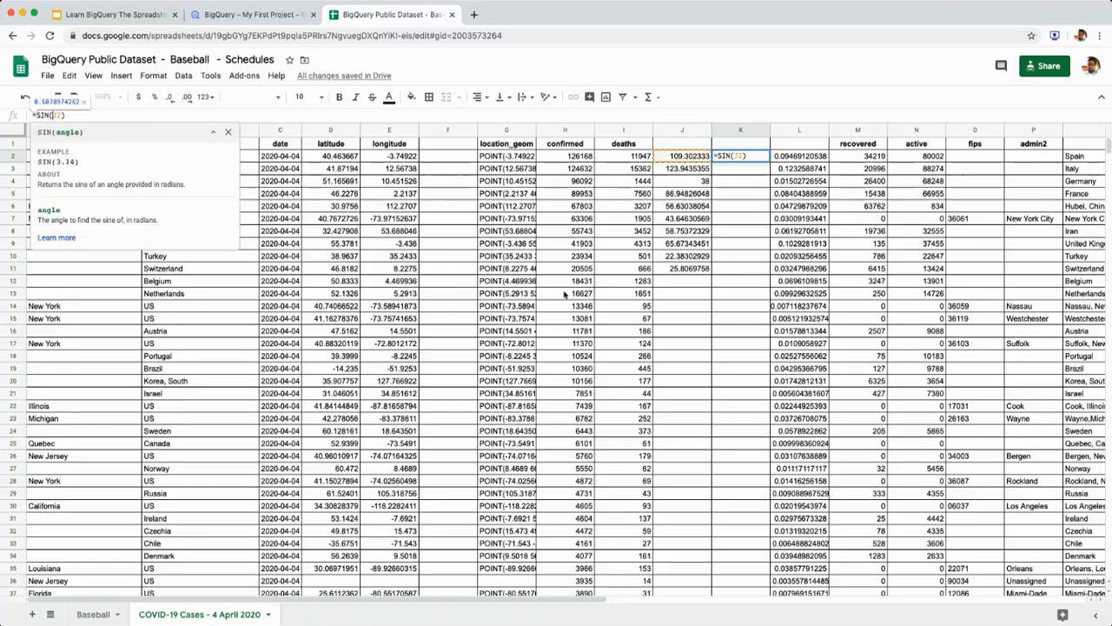
key("Return")
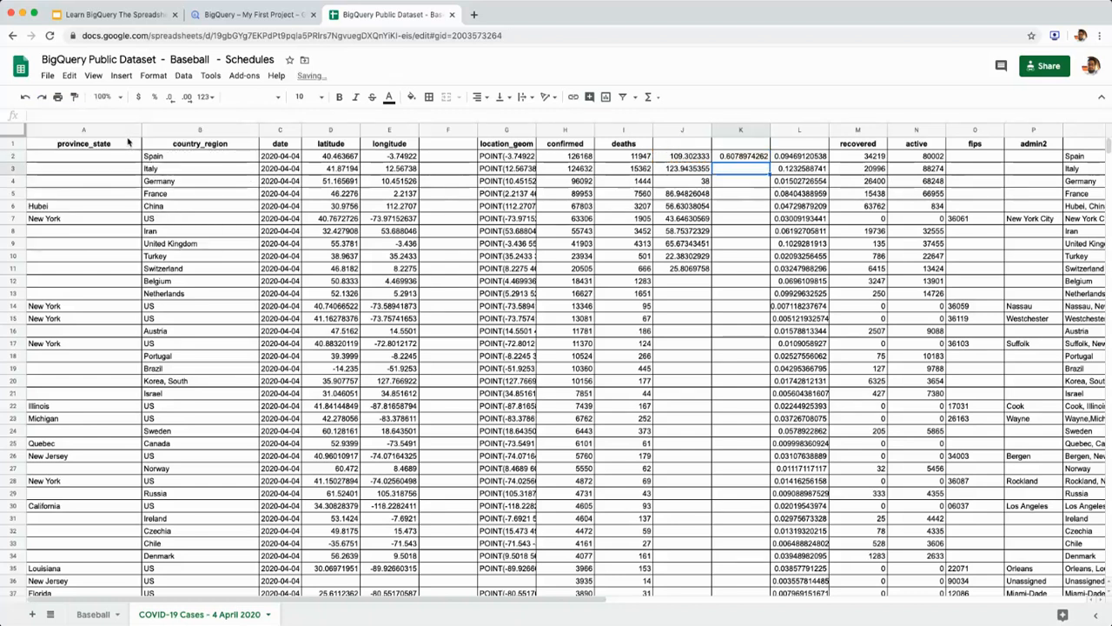
left_click(749, 157)
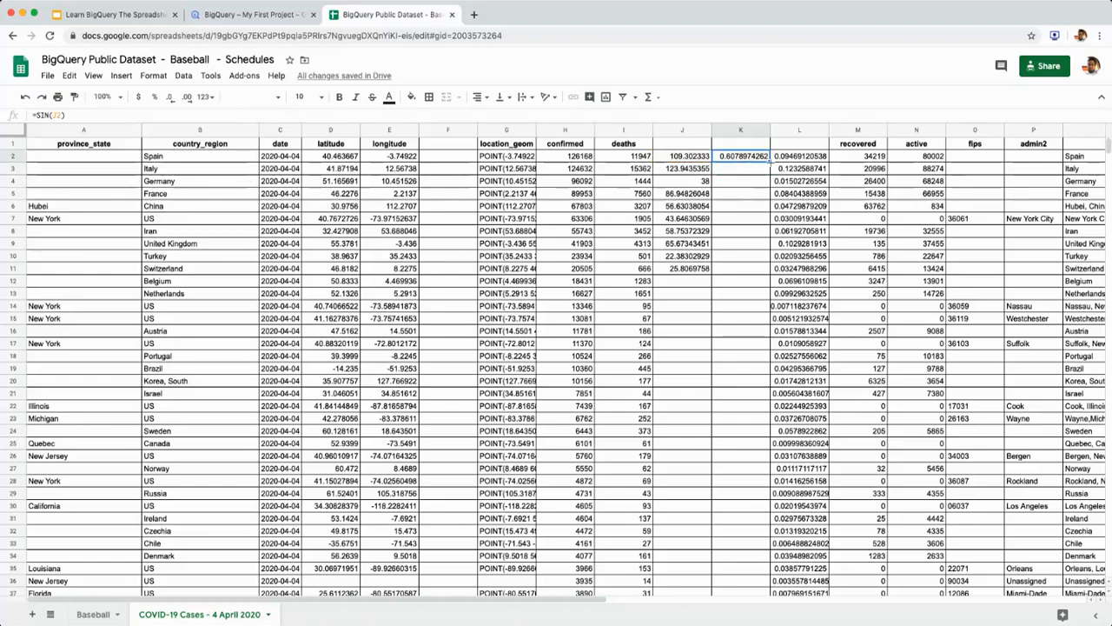
Step: Fill the SIN formula from K2 down through K12
left_click_drag(770, 162, 761, 285)
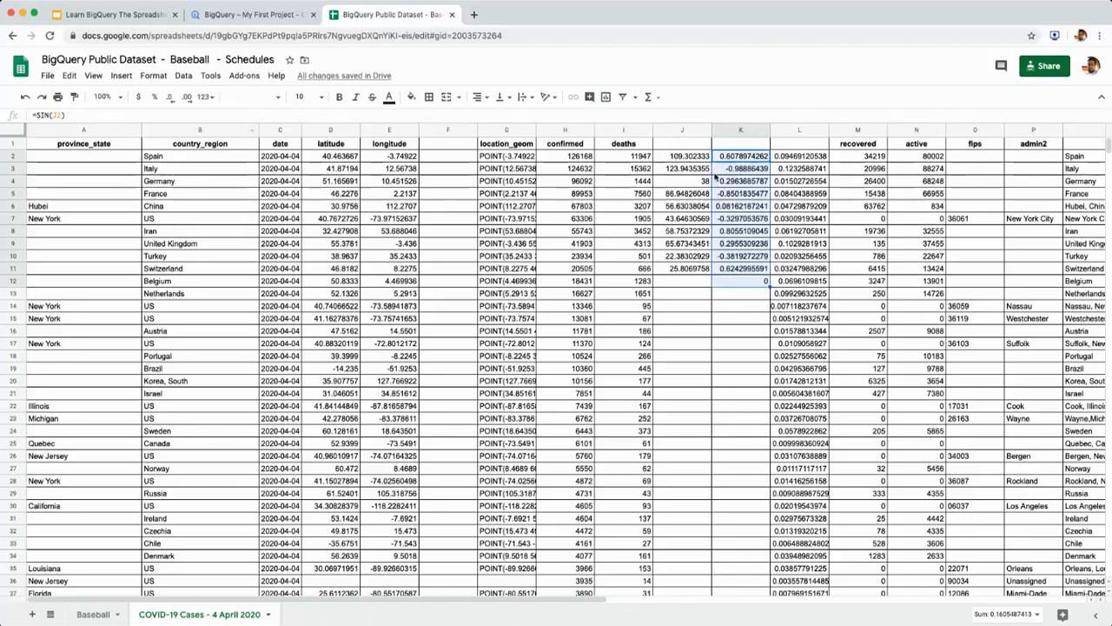
Step: Switch to BigQuery, change the line 8 expression to SIN(SQRT(deaths)) AS sin_sqrt_deaths and run the query
left_click(256, 16)
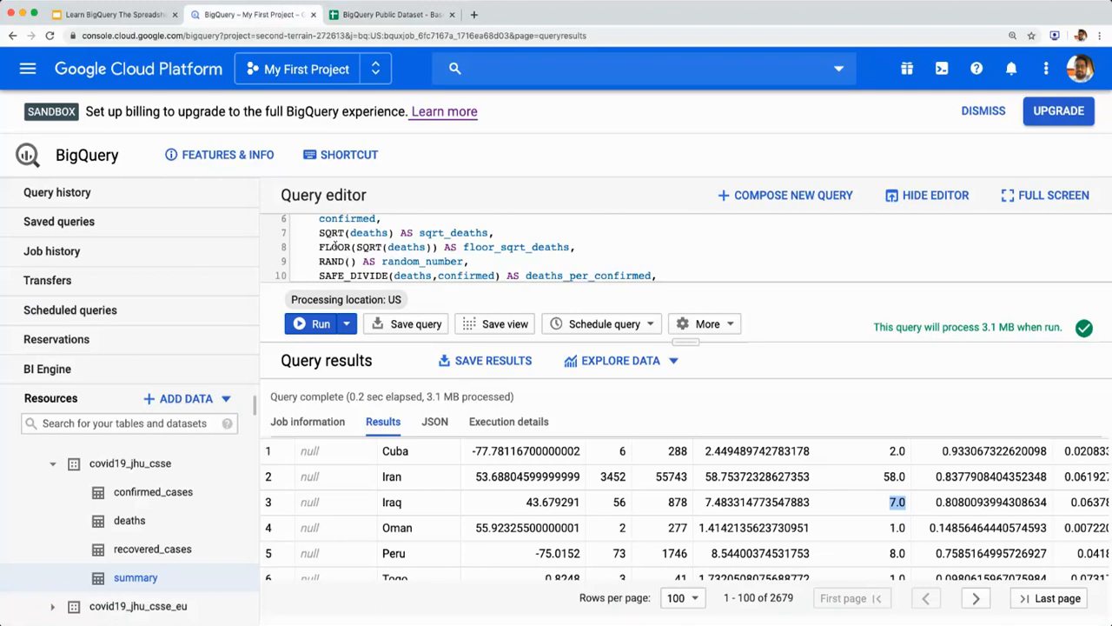
double_click(335, 247)
type("SIN")
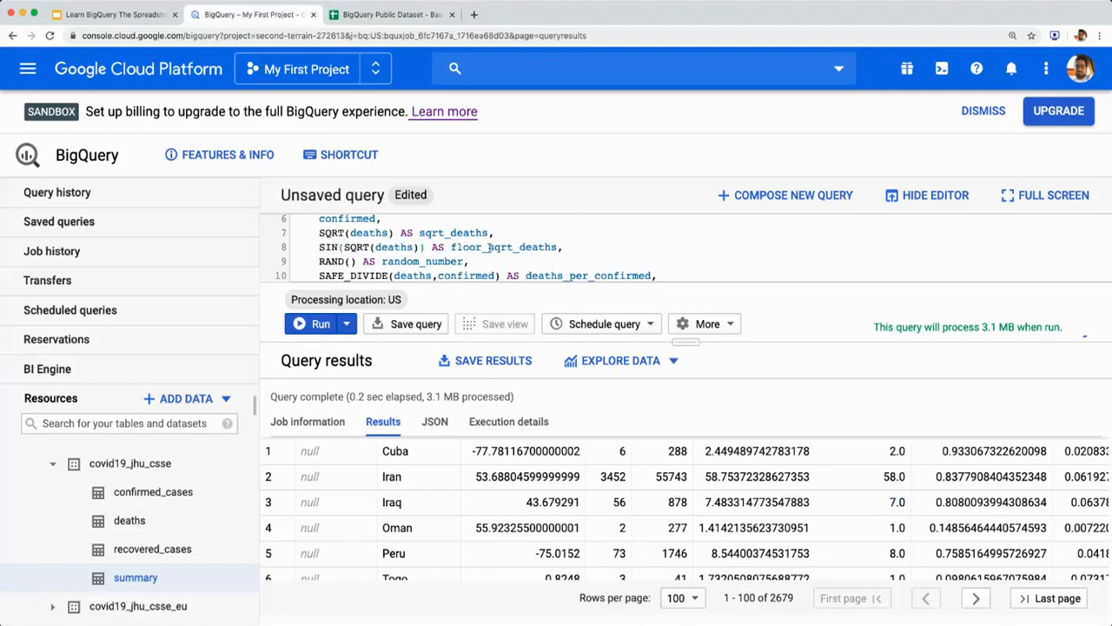
left_click_drag(482, 247, 452, 248)
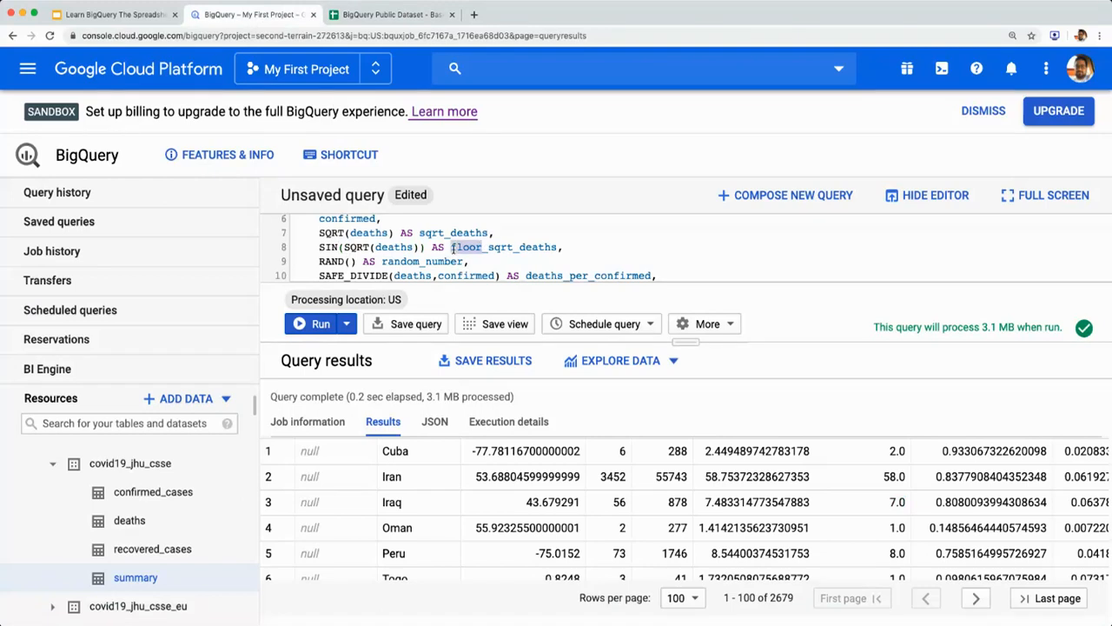
type("sin")
left_click(320, 324)
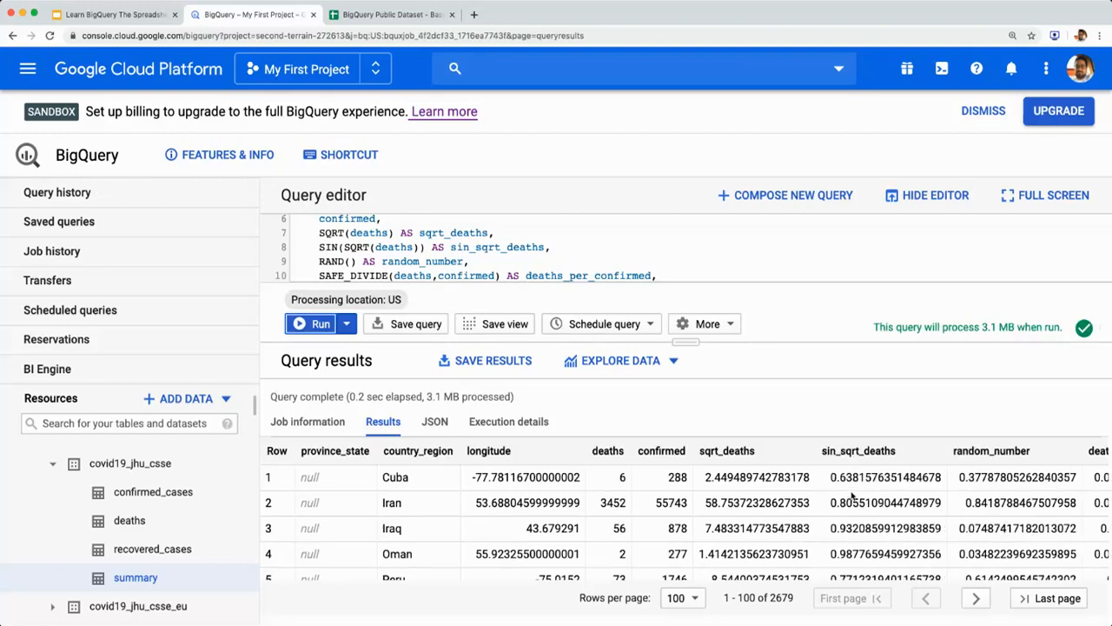
Step: Examine the sin_sqrt_deaths values across the first rows of the query results
scroll(859, 486, "down", 5)
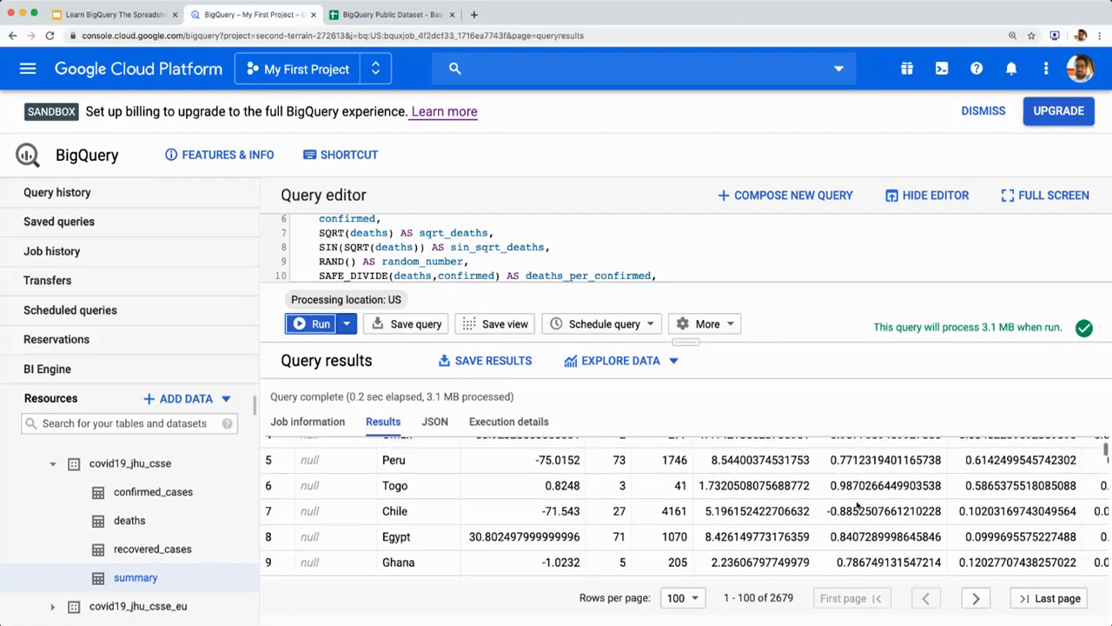
scroll(857, 501, "down", 3)
scroll(857, 502, "up", 10)
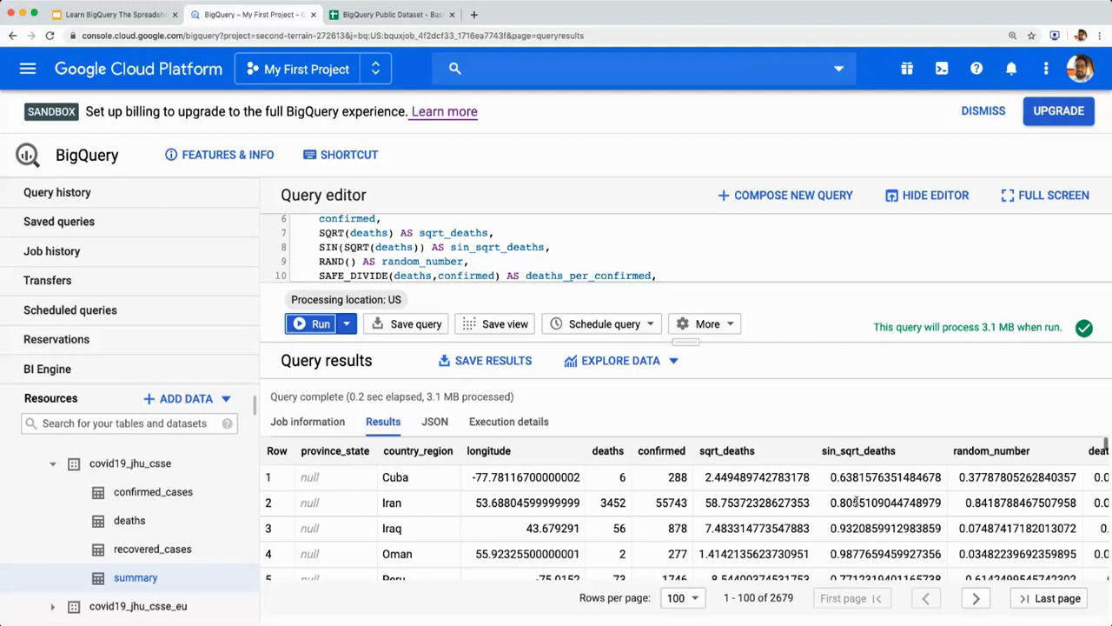
Step: Replace the SIN function with COS on line 8 and run the query
double_click(330, 247)
type("COS")
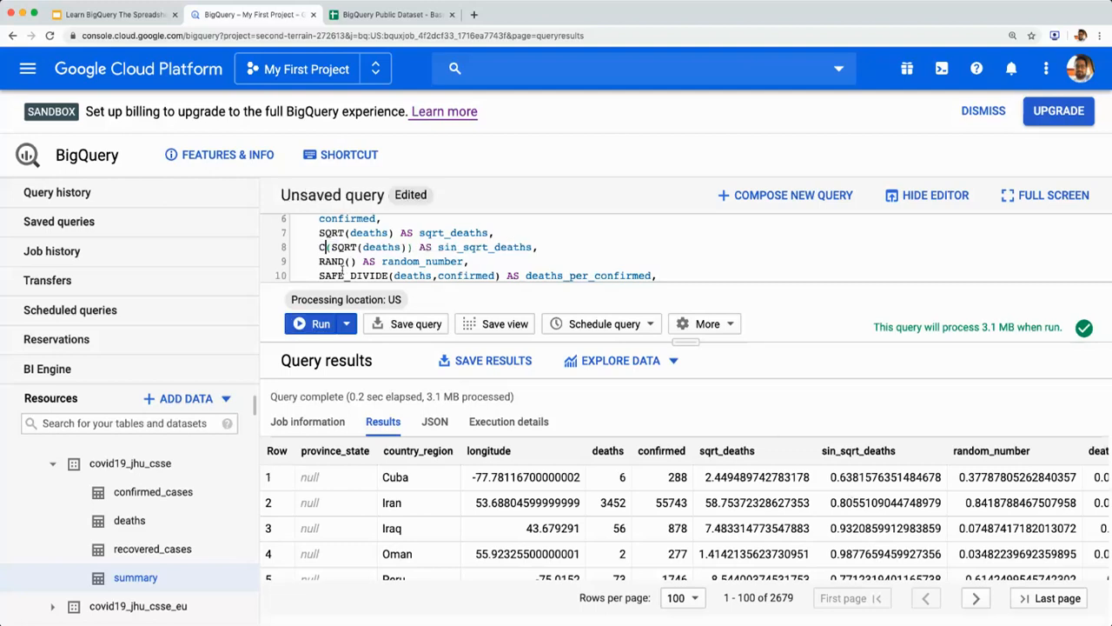
left_click(320, 325)
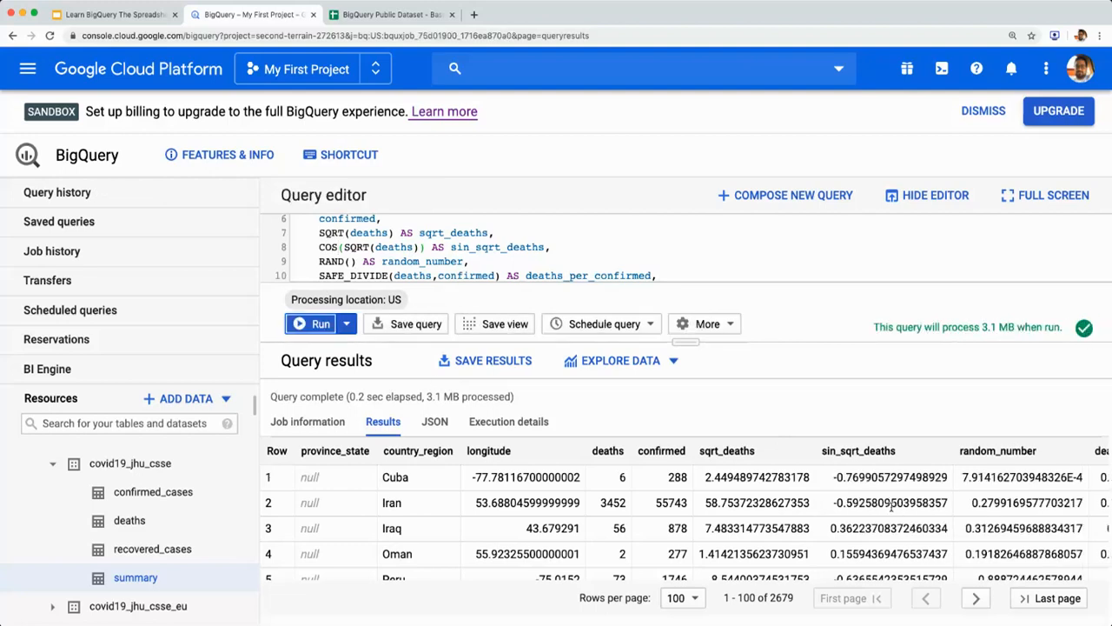
Step: Rename the line 8 alias to cos_sqrt_deaths and rerun the query
left_click(469, 246)
key("shift+Left")
key("shift+Left")
key("shift+Left")
type("cos")
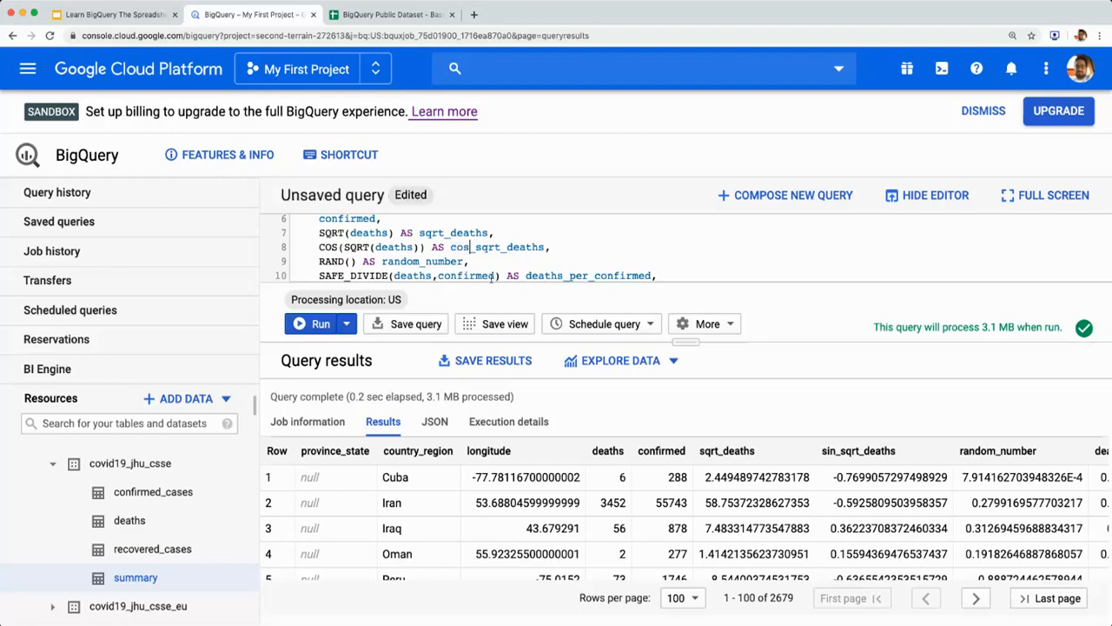
left_click(315, 323)
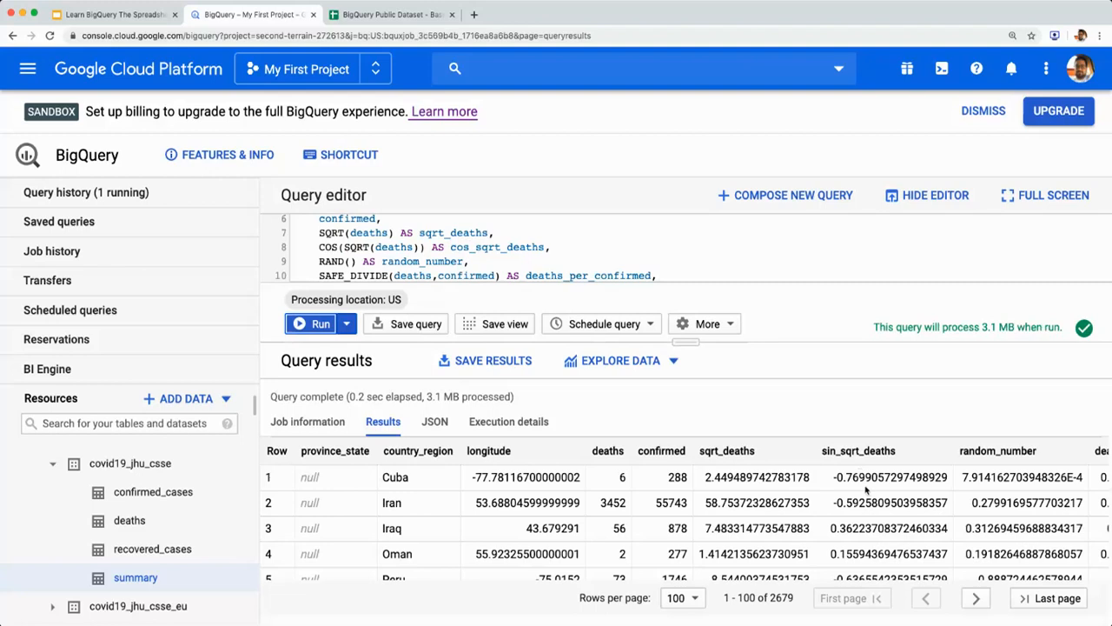
Step: Examine the cos_sqrt_deaths values across the first rows of the query results
scroll(866, 489, "down", 2)
scroll(866, 488, "up", 2)
scroll(866, 488, "down", 2)
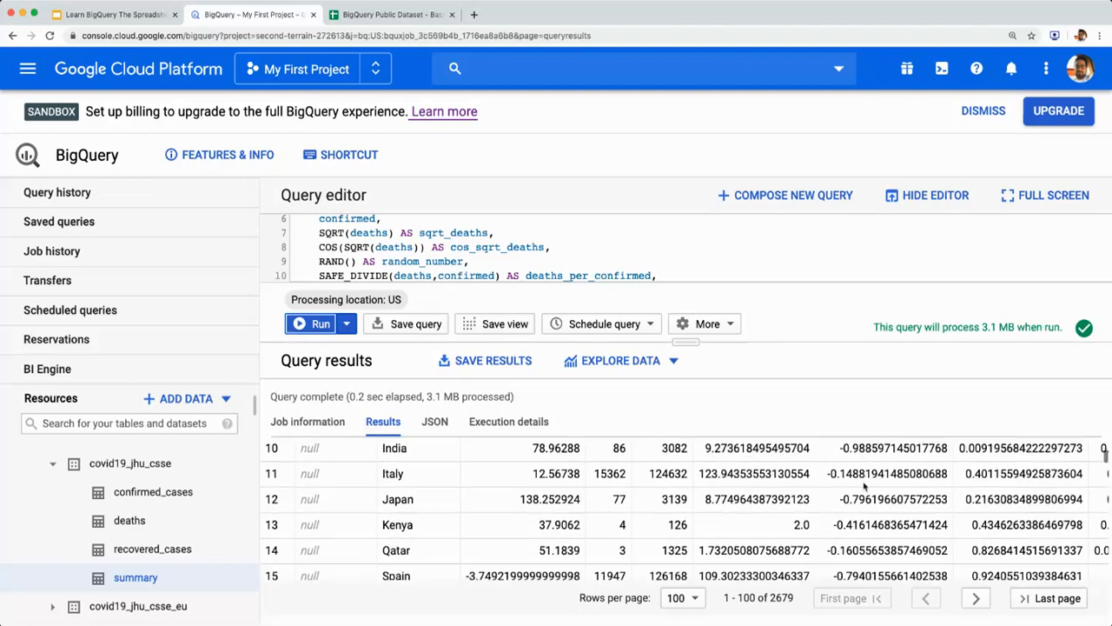
scroll(863, 478, "up", 2)
scroll(863, 481, "up", 1)
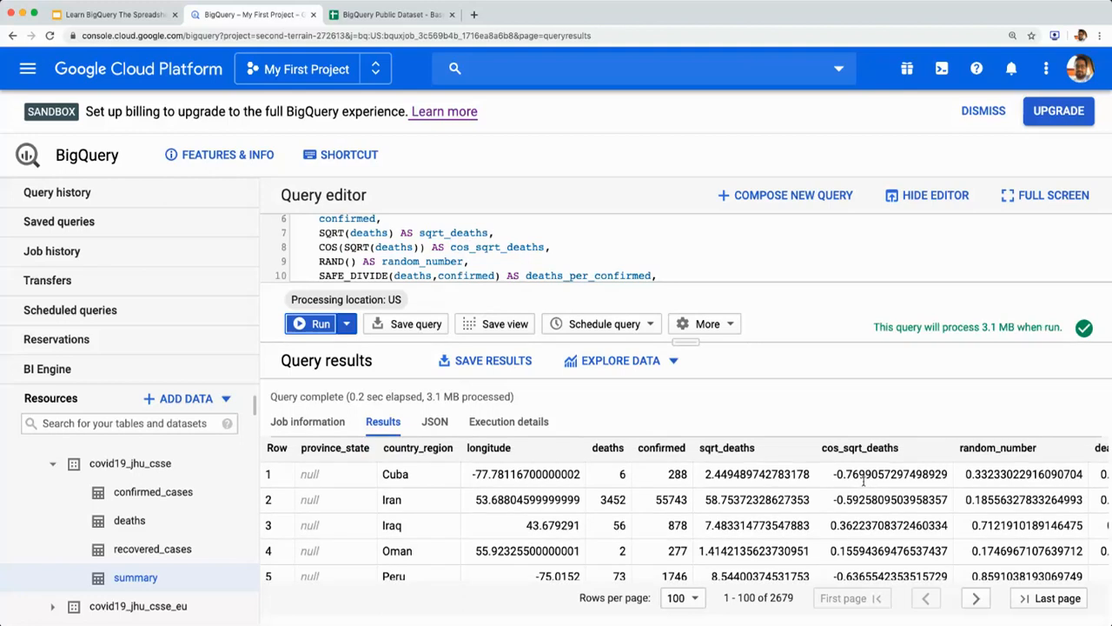
Step: Review the mathematical functions slide, the sine column in the COVID-19 spreadsheet and the selected fields in the BigQuery query
left_click(124, 13)
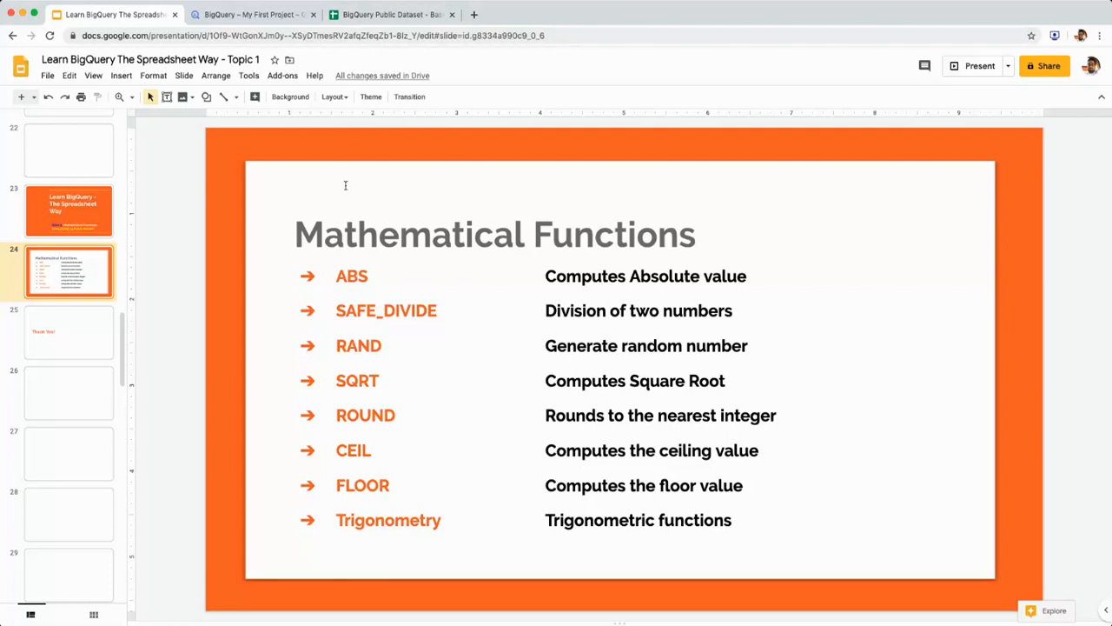
left_click(376, 15)
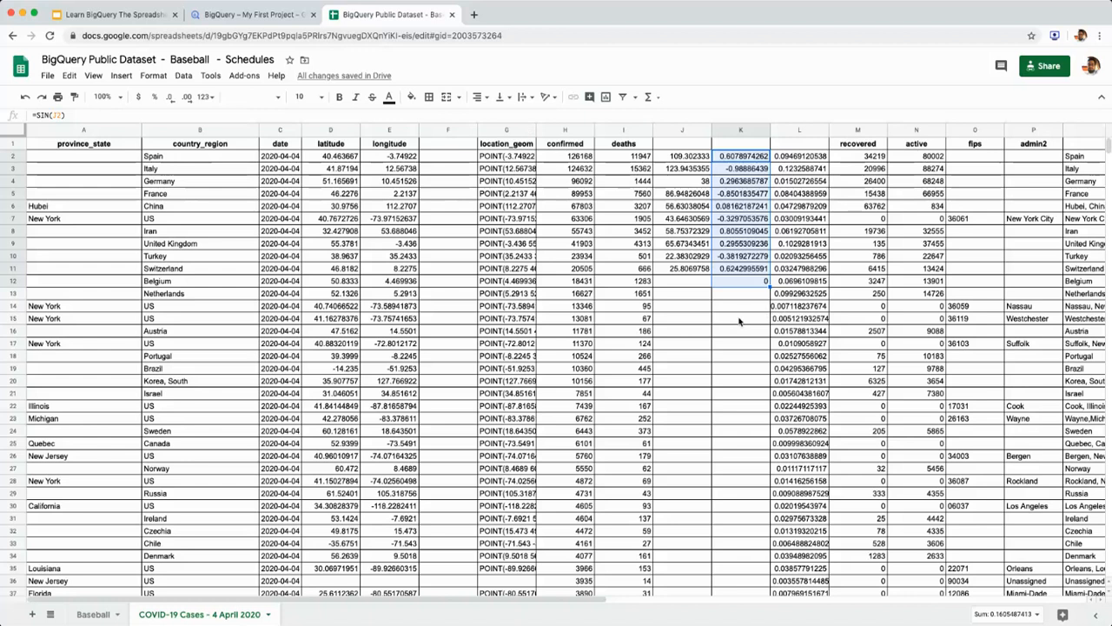
left_click(247, 16)
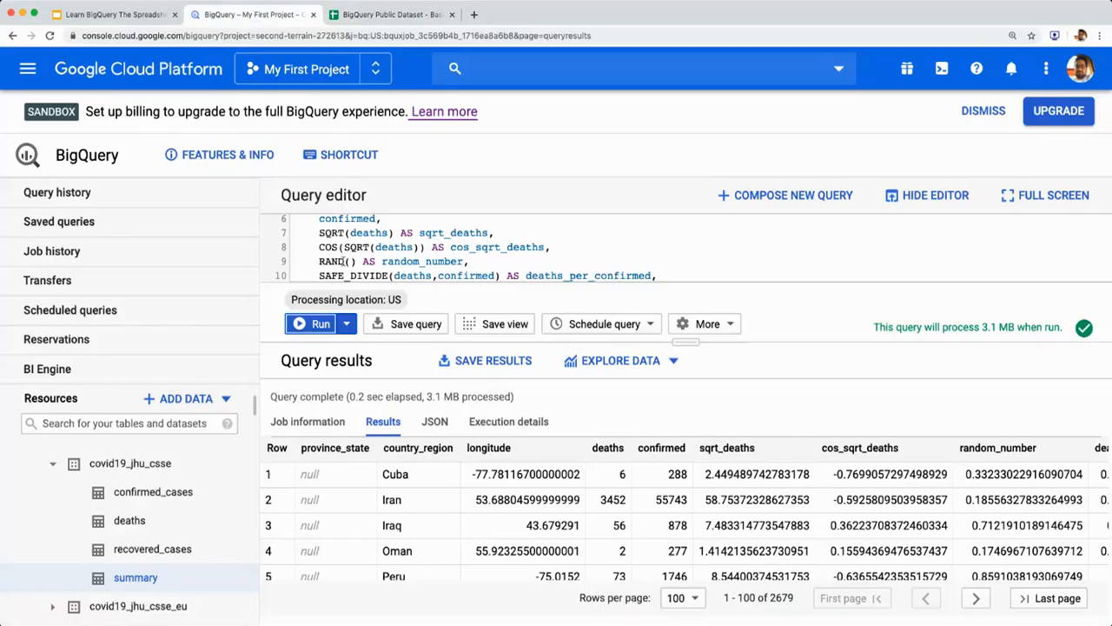
scroll(361, 255, "down", 2)
scroll(361, 254, "up", 4)
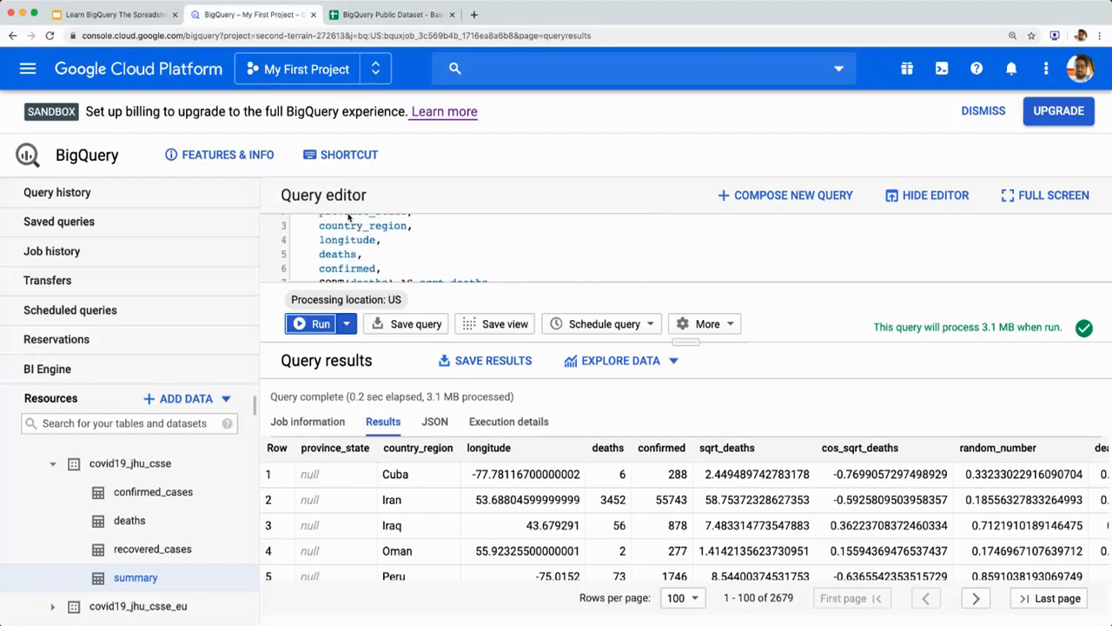
Step: Switch to Google Slides, select the Thank You slide 25 and start presenting it
left_click(140, 16)
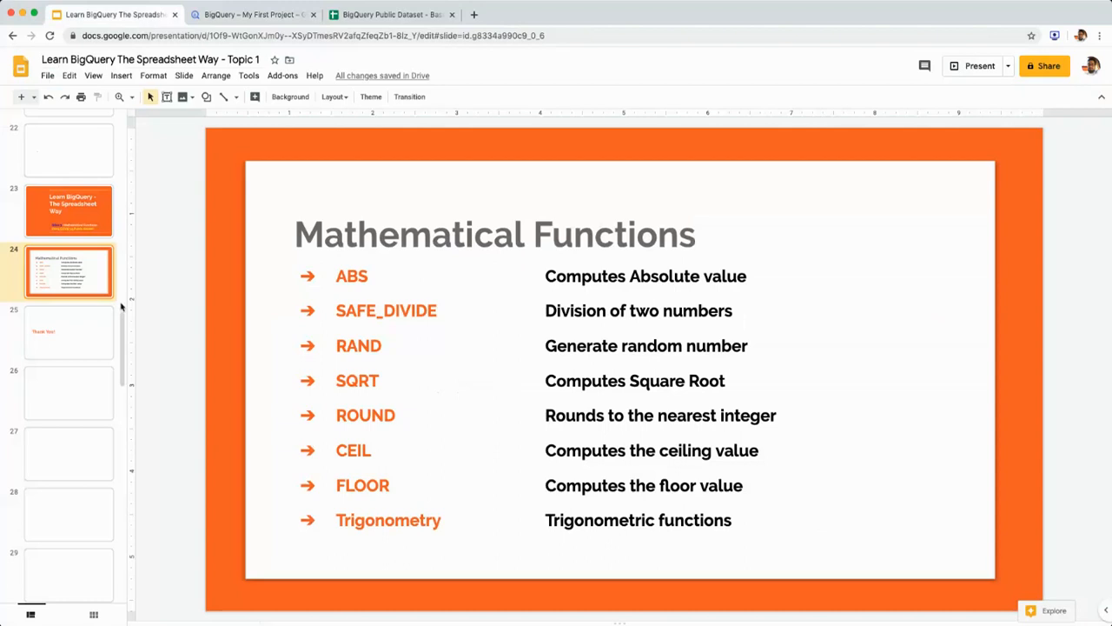
left_click(89, 333)
left_click(971, 70)
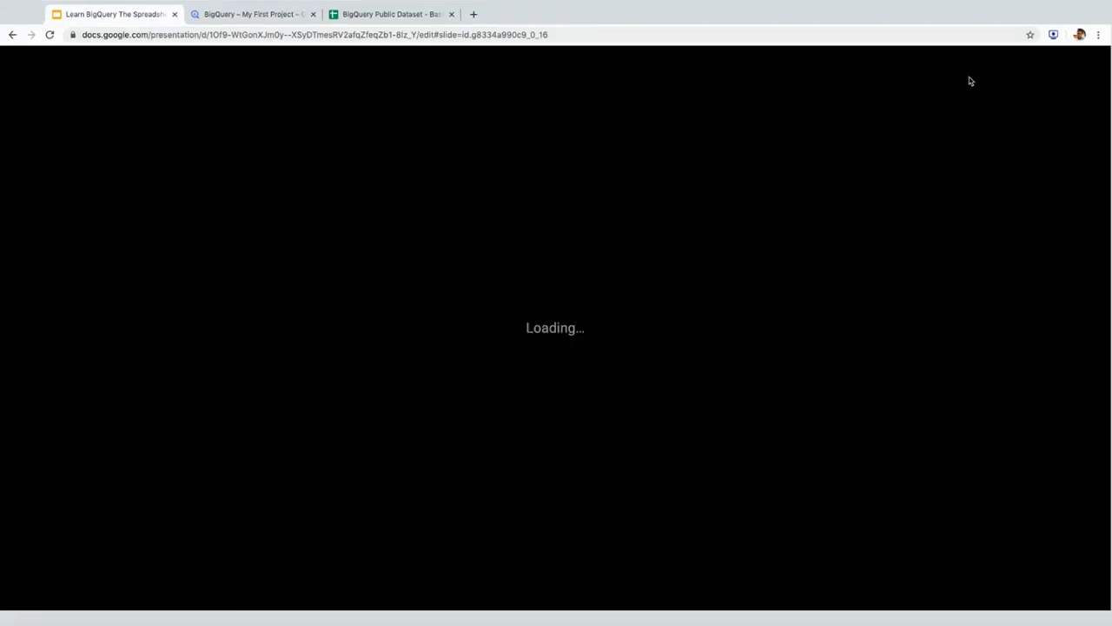